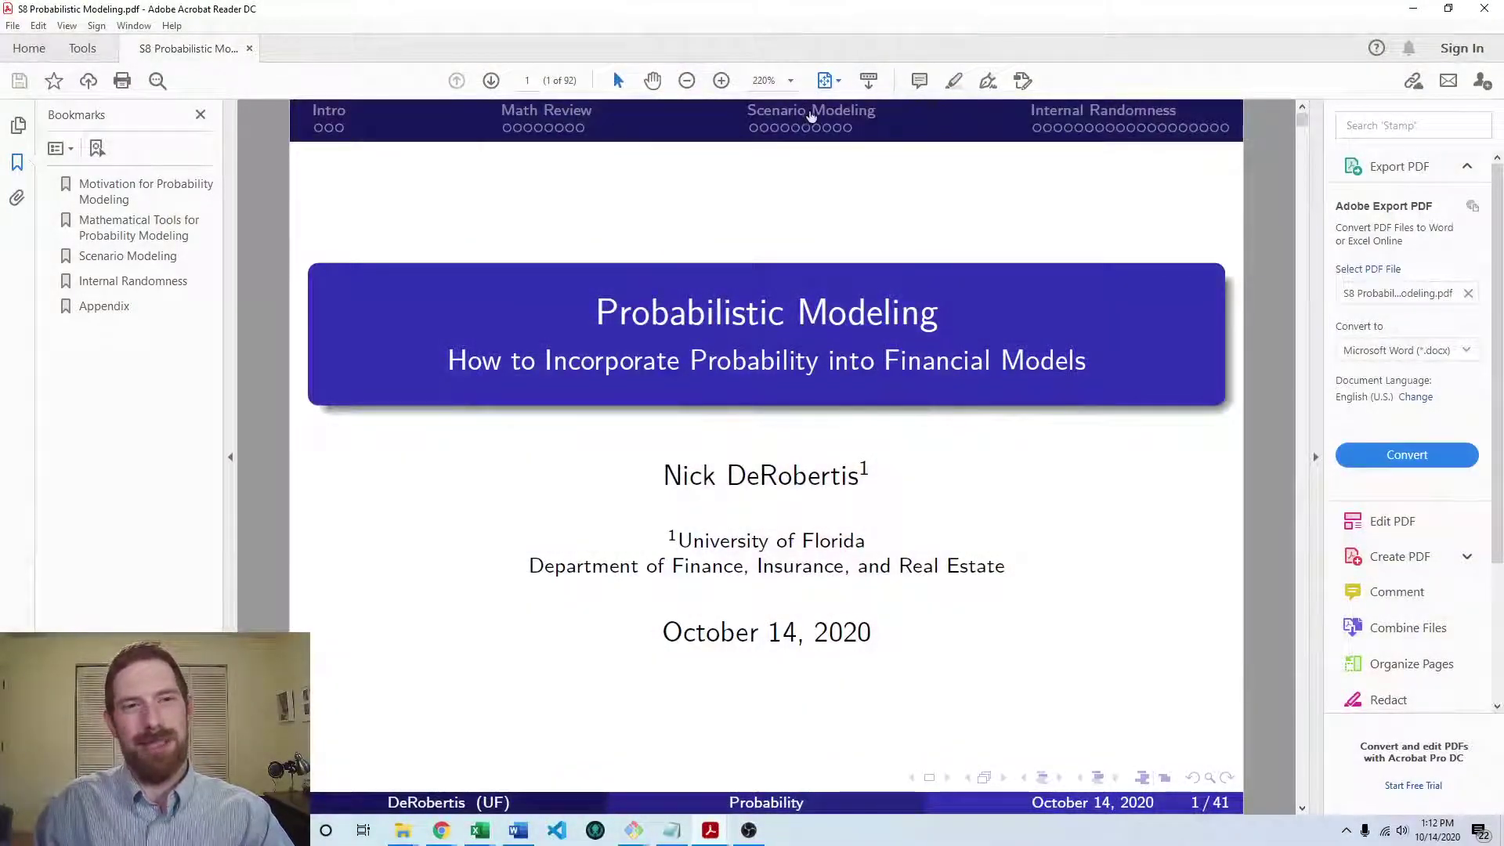
# Step: Leave the Acrobat lab slide for the Phone Manufacturing Model workbook in Excel
pyautogui.click(814, 128)
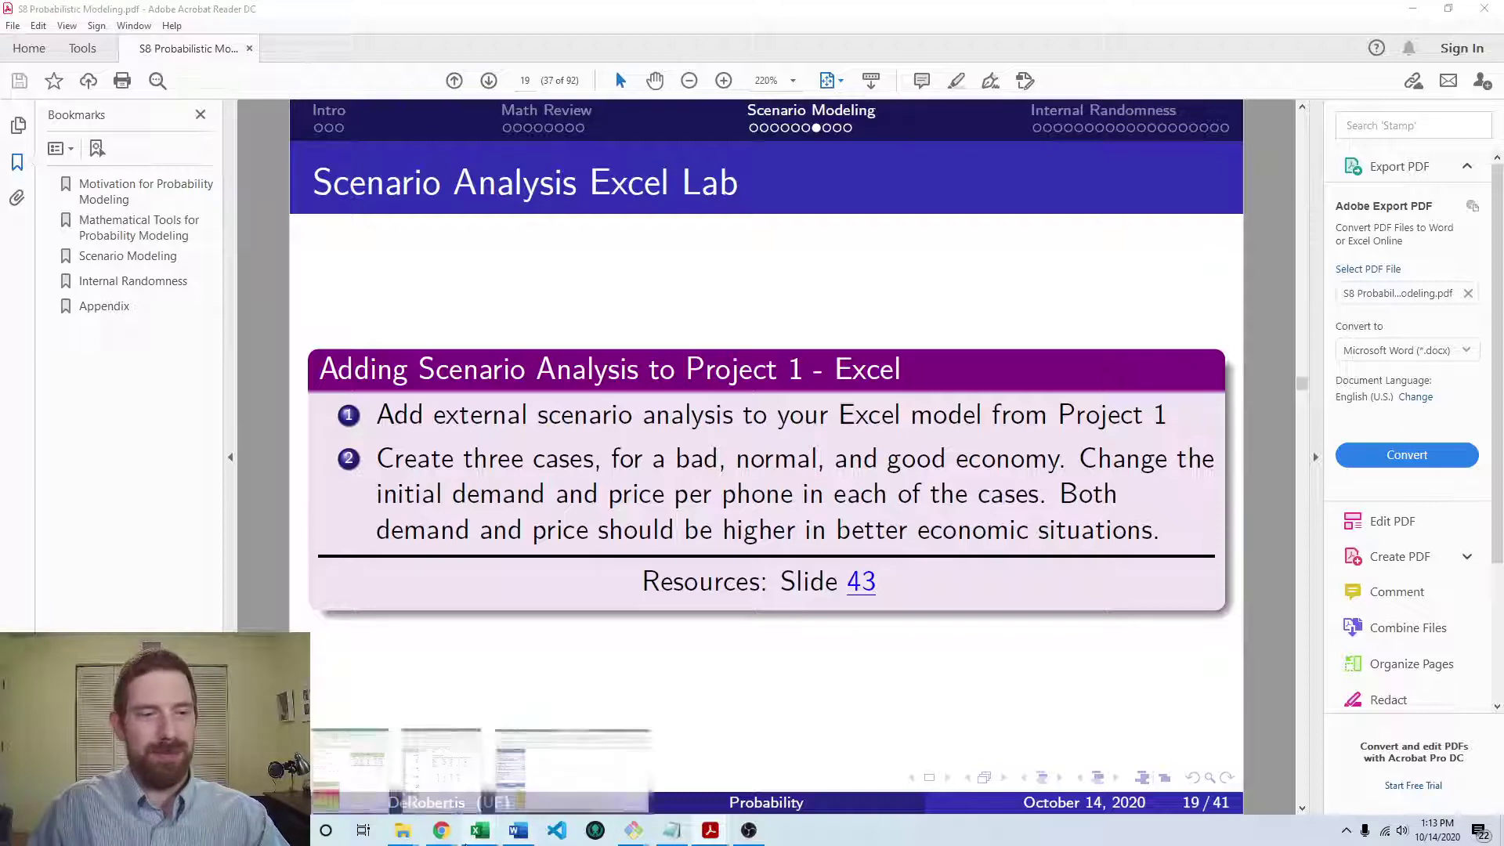
# Step: Bring the workbook forward and select the empty row below Interest Rate
pyautogui.moveTo(481, 822)
pyautogui.click(579, 741)
pyautogui.click(517, 411)
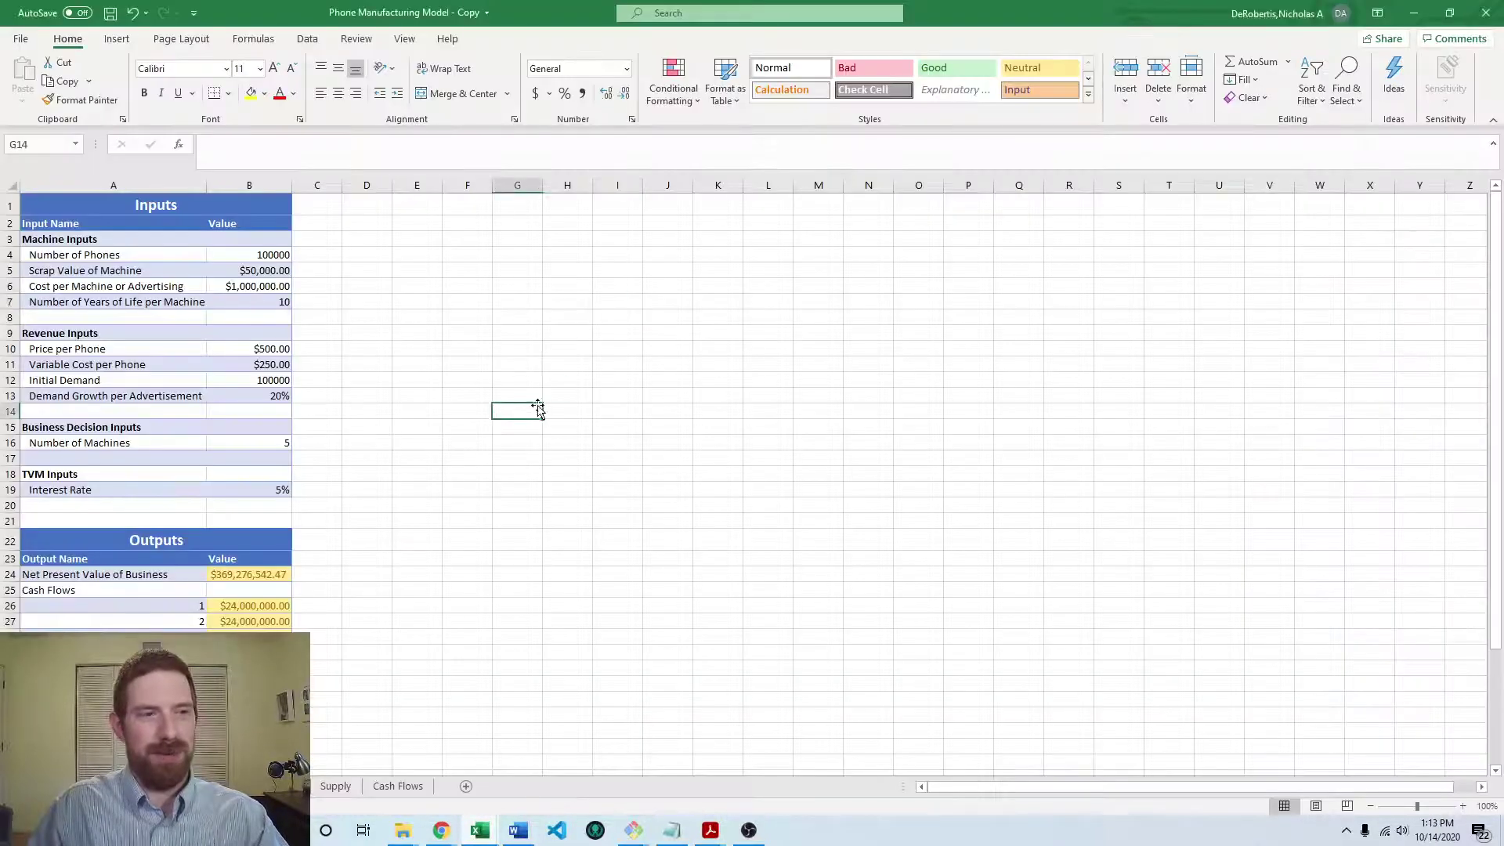
pyautogui.scroll(2, 441, 539)
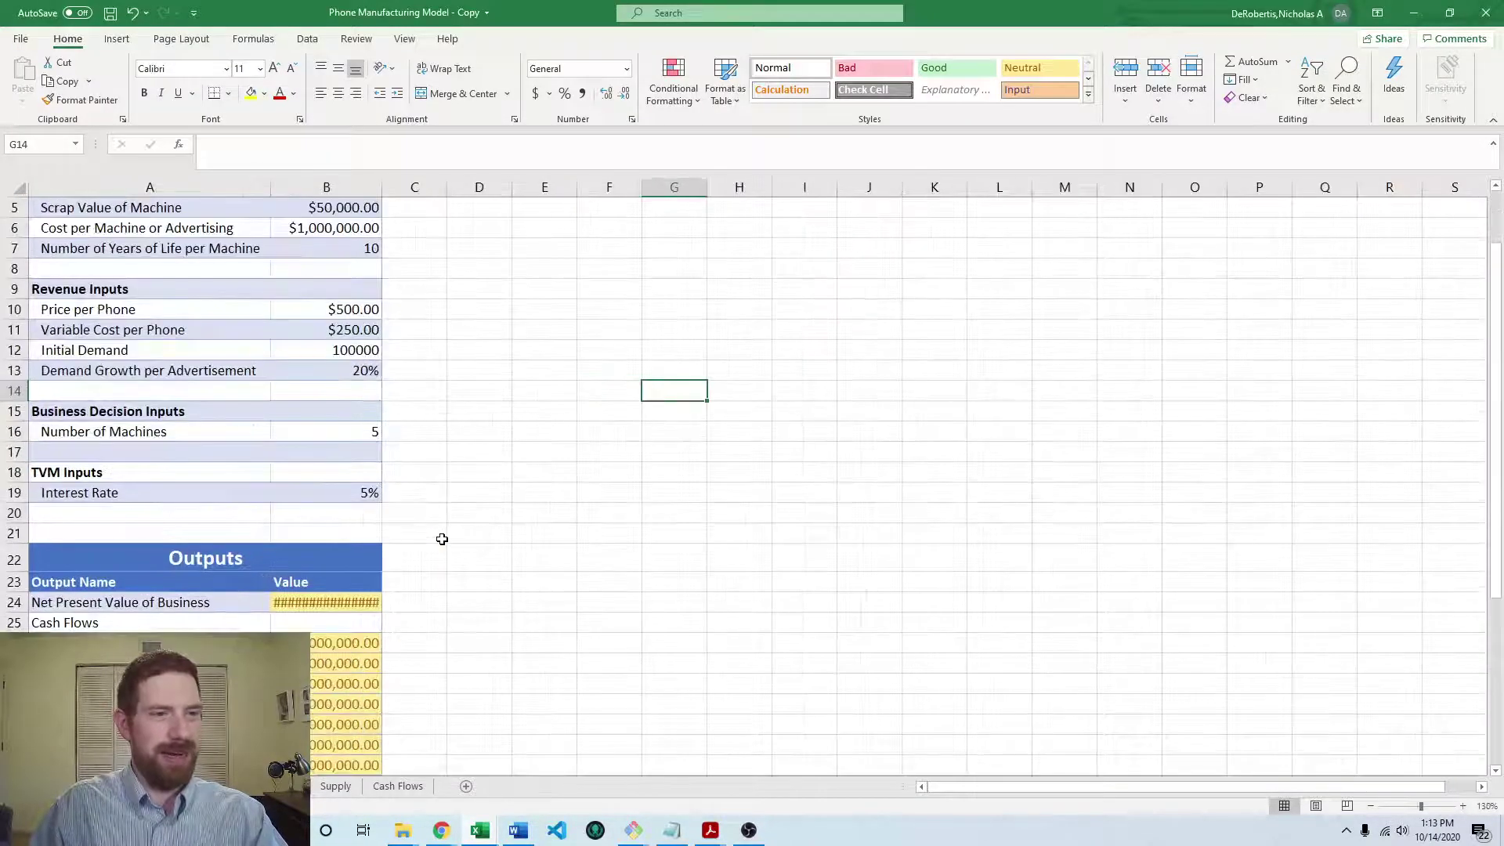
pyautogui.scroll(2, 622, 538)
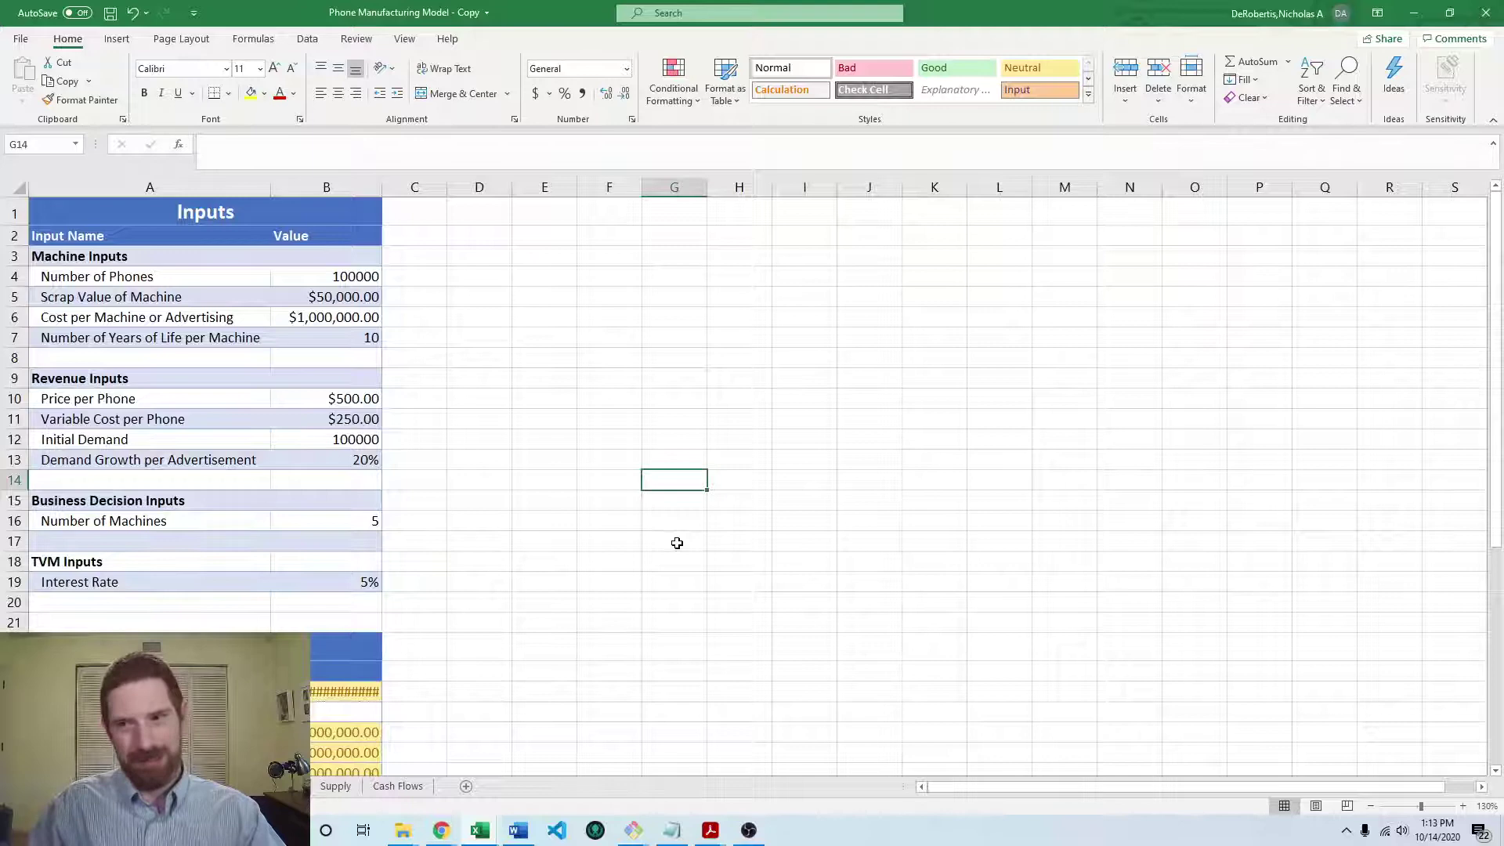
pyautogui.click(505, 548)
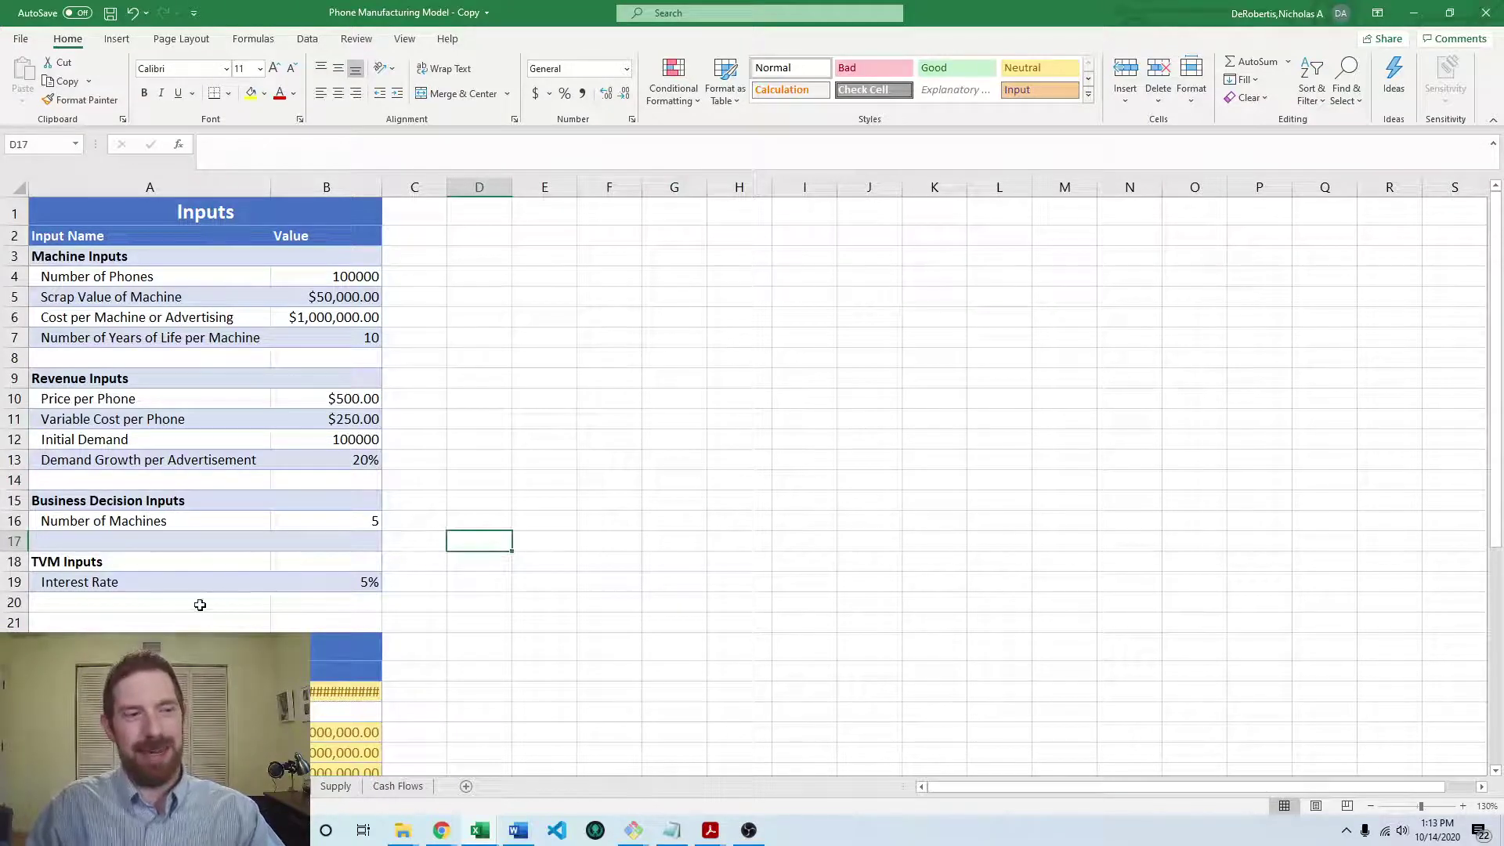
pyautogui.click(248, 602)
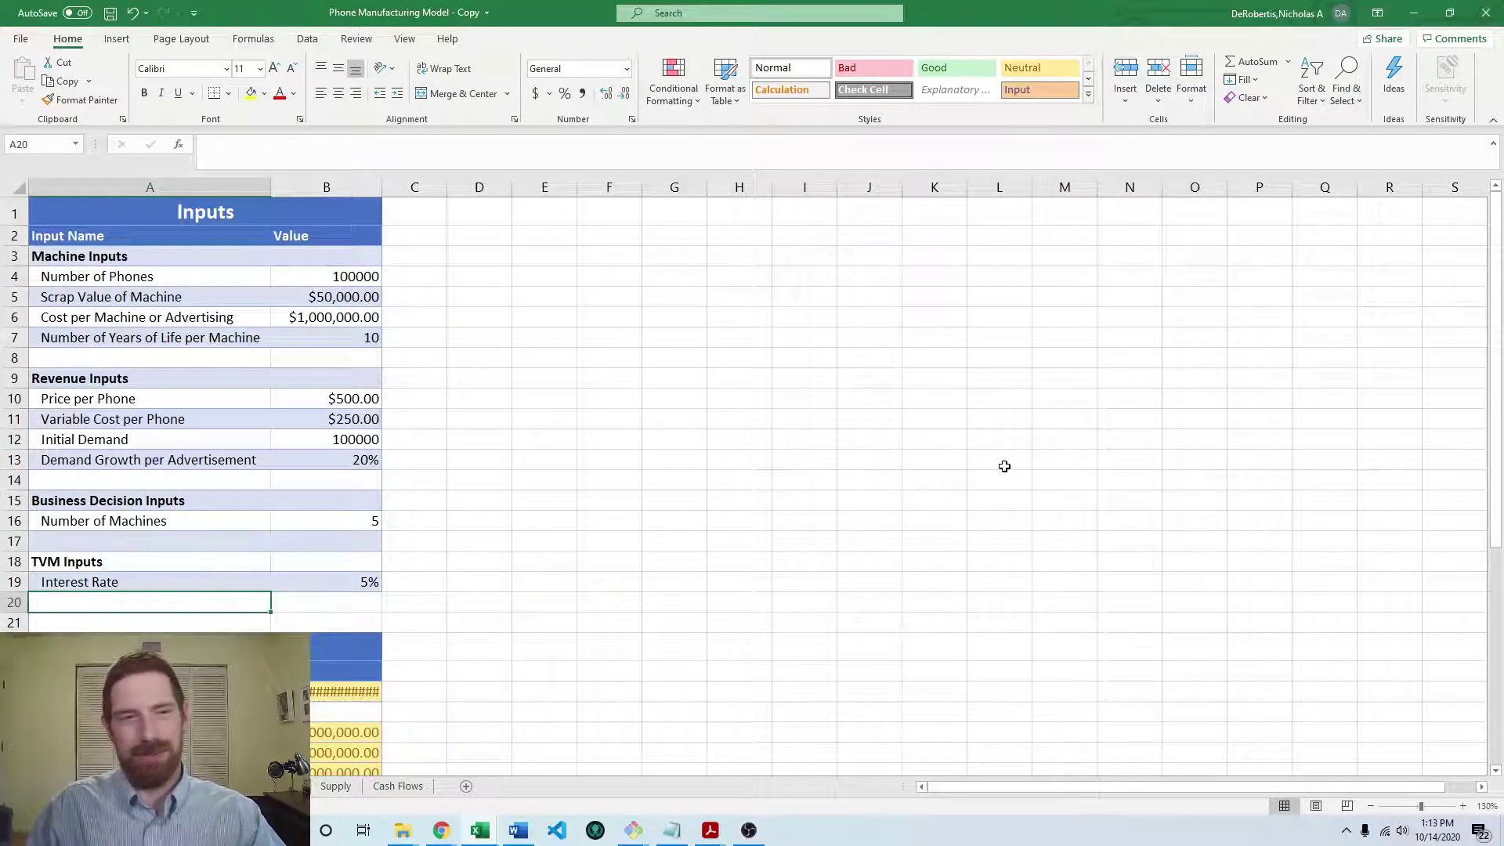
# Step: Insert five blank rows below Interest Rate, above the Outputs table
pyautogui.hotkey('alt', 'h')
pyautogui.press('i')
pyautogui.press('r')
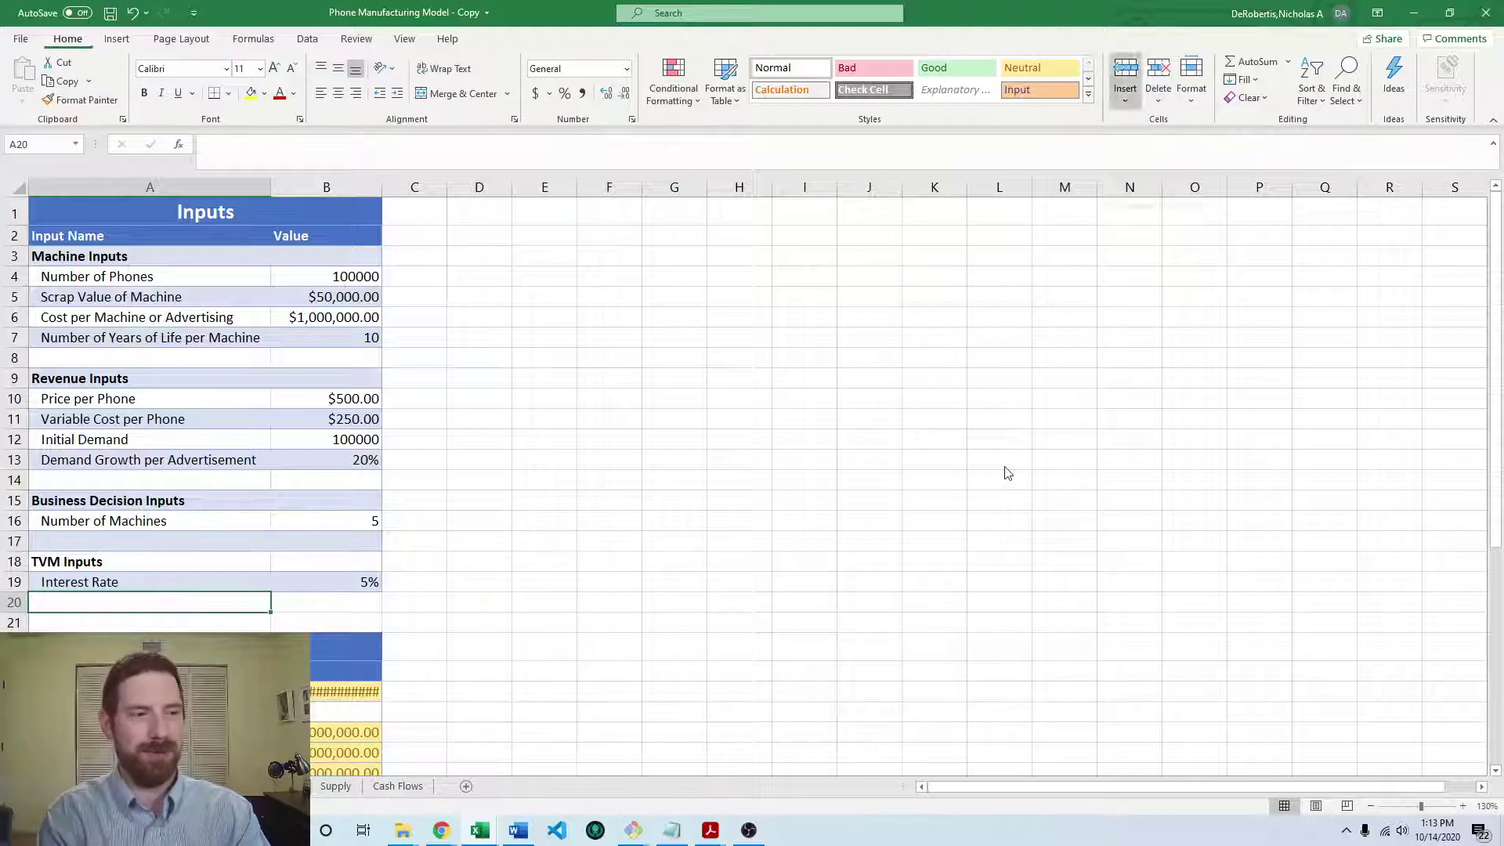
pyautogui.hotkey('alt', 'h')
pyautogui.press('i')
pyautogui.press('r')
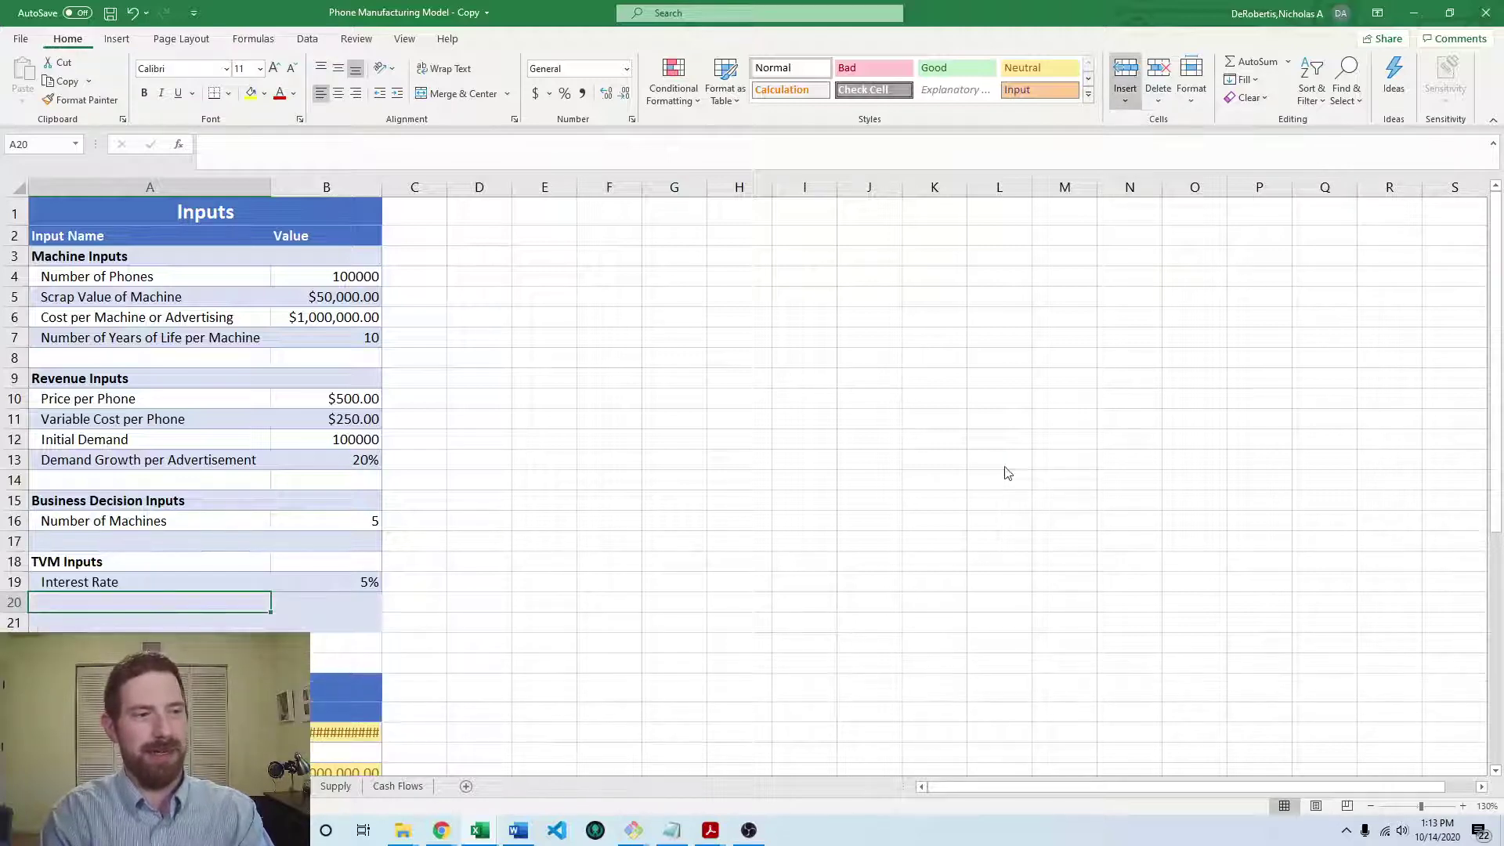
pyautogui.hotkey('alt', 'h')
pyautogui.press('i')
pyautogui.press('r')
pyautogui.hotkey('alt', 'h')
pyautogui.press('i')
pyautogui.press('r')
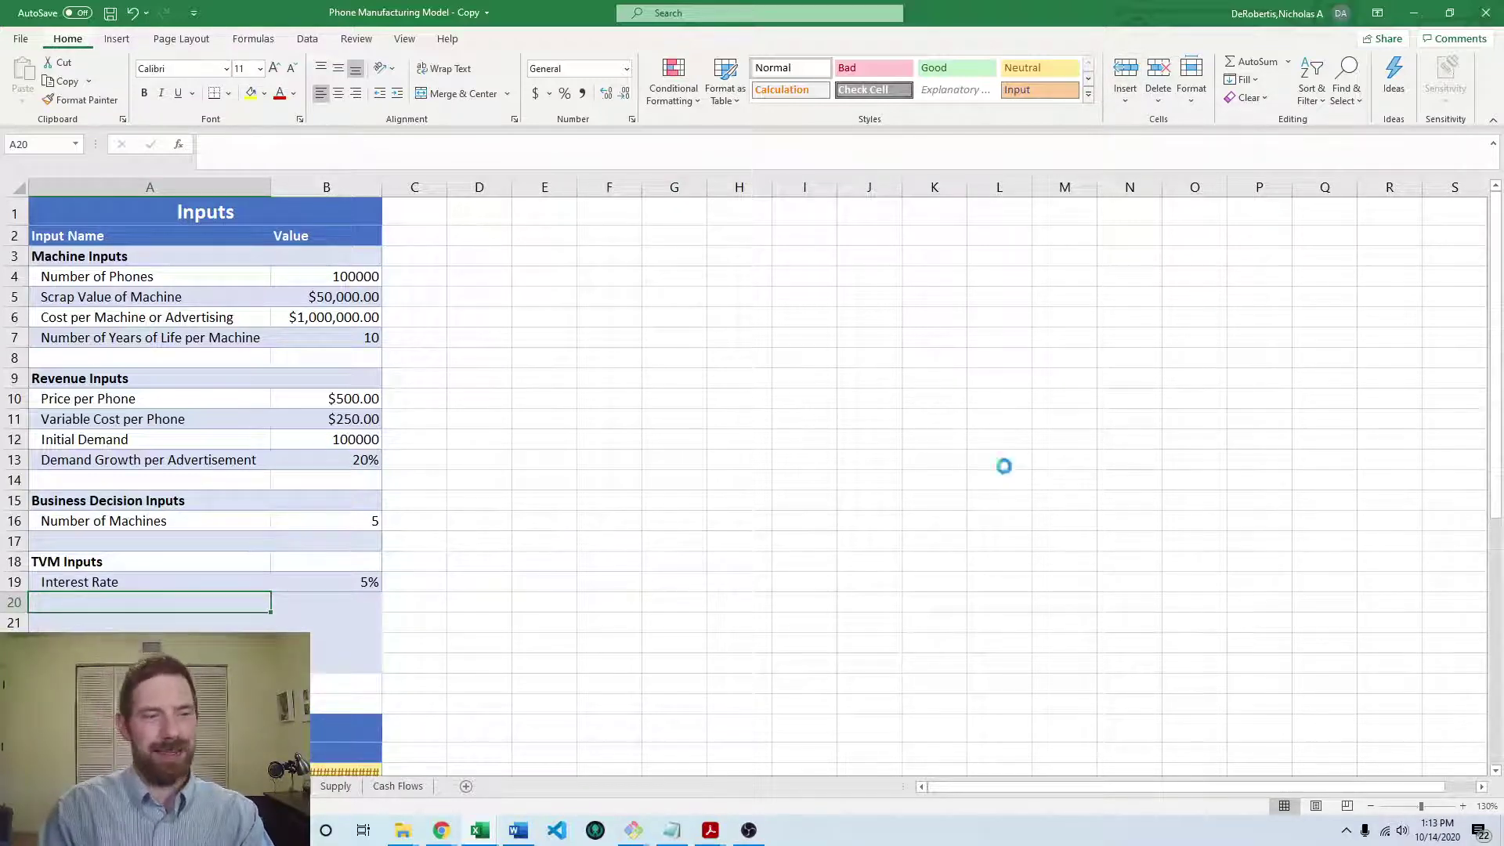
pyautogui.hotkey('alt', 'h')
pyautogui.press('i')
pyautogui.press('r')
pyautogui.press('Down')
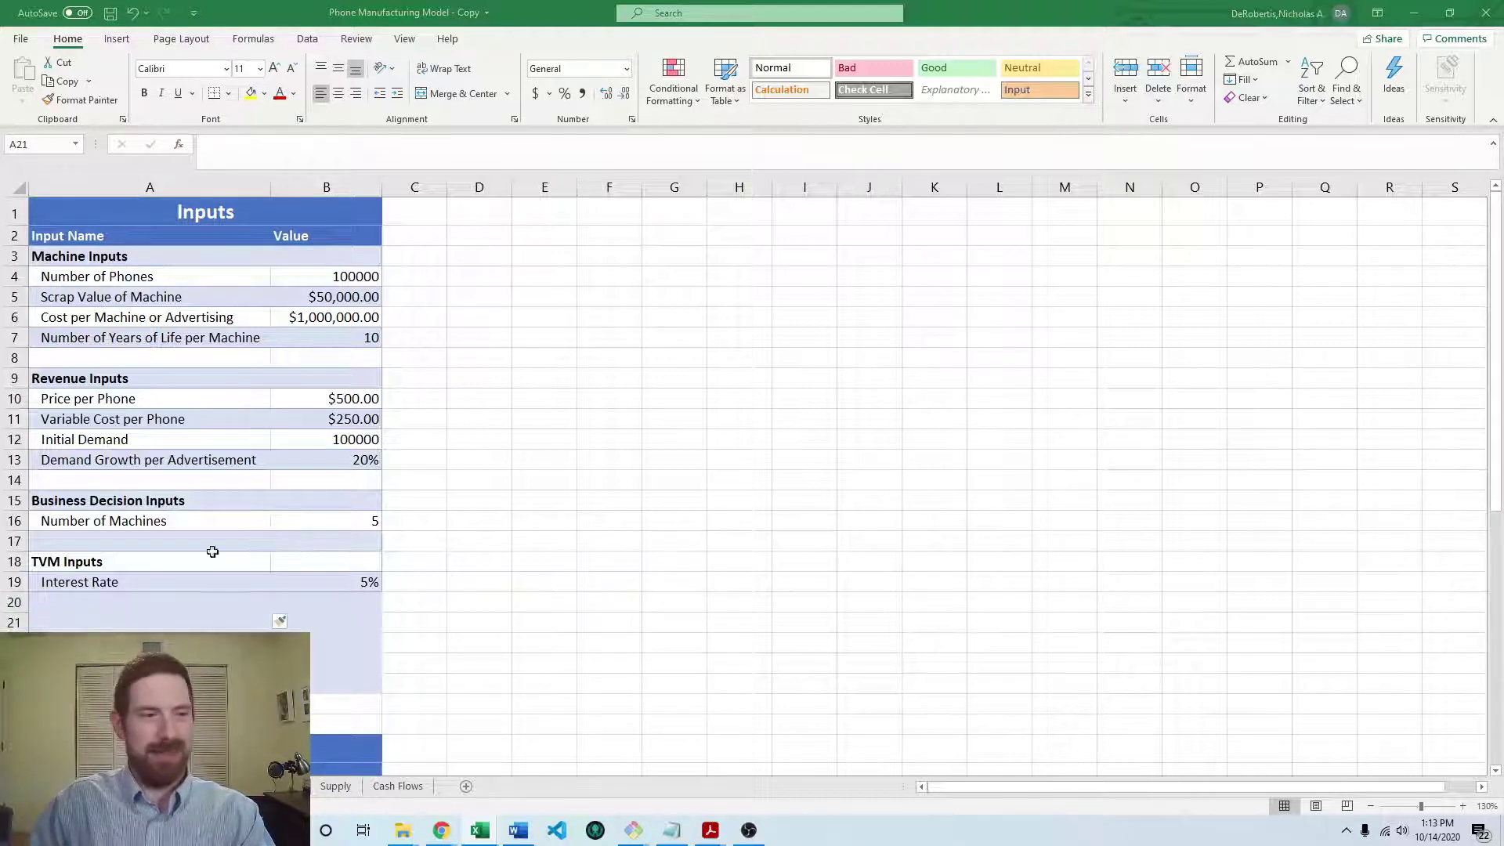
# Step: Add a 'Scenario Analysis Inputs' heading with an 'Economic Condition Probabilities' label beneath it
pyautogui.click(102, 620)
pyautogui.write('Scenario An')
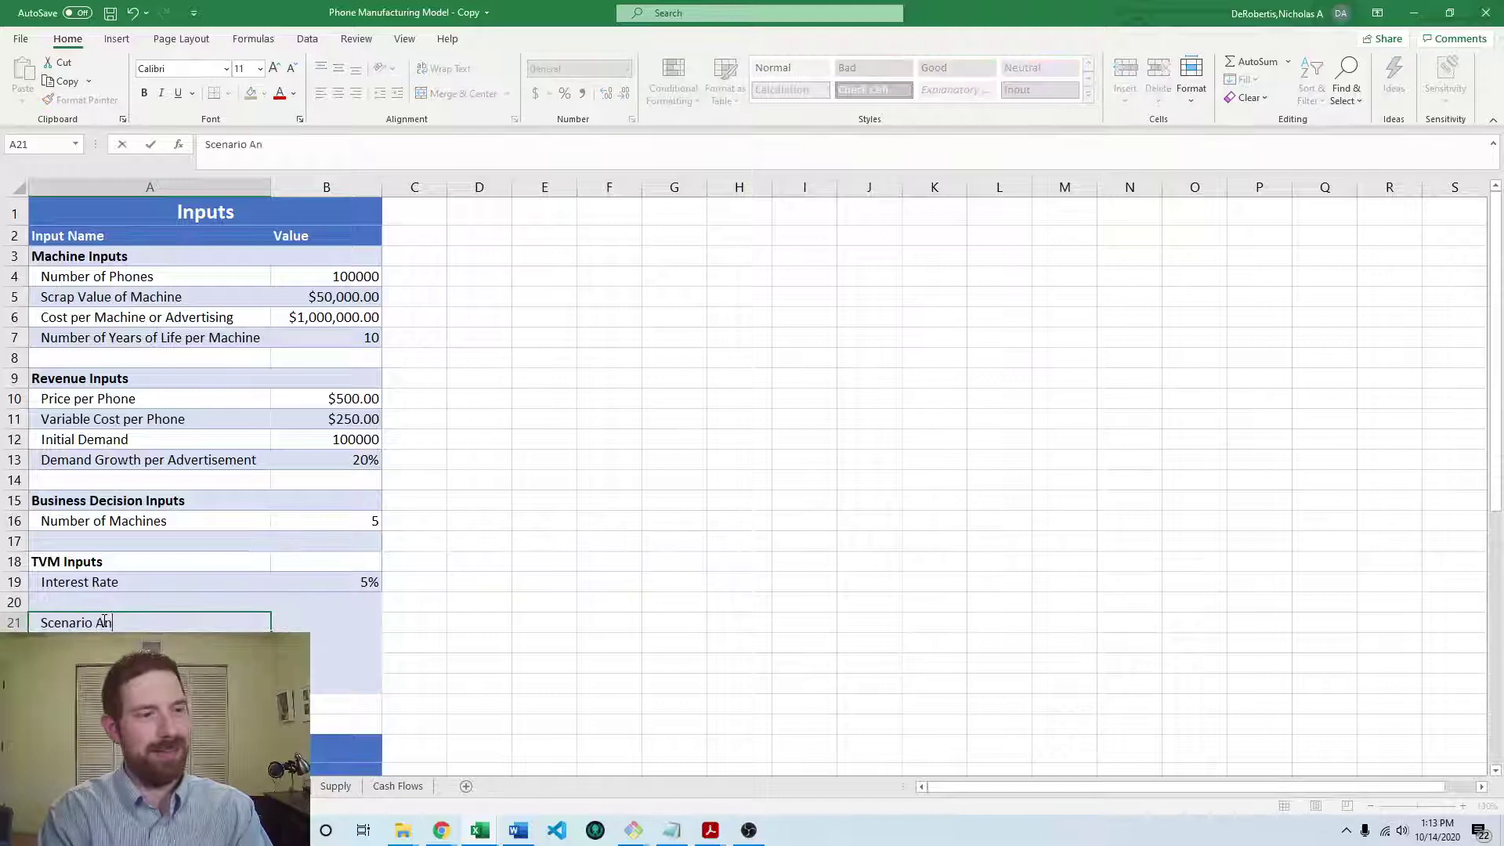
pyautogui.write('alysis Inputs')
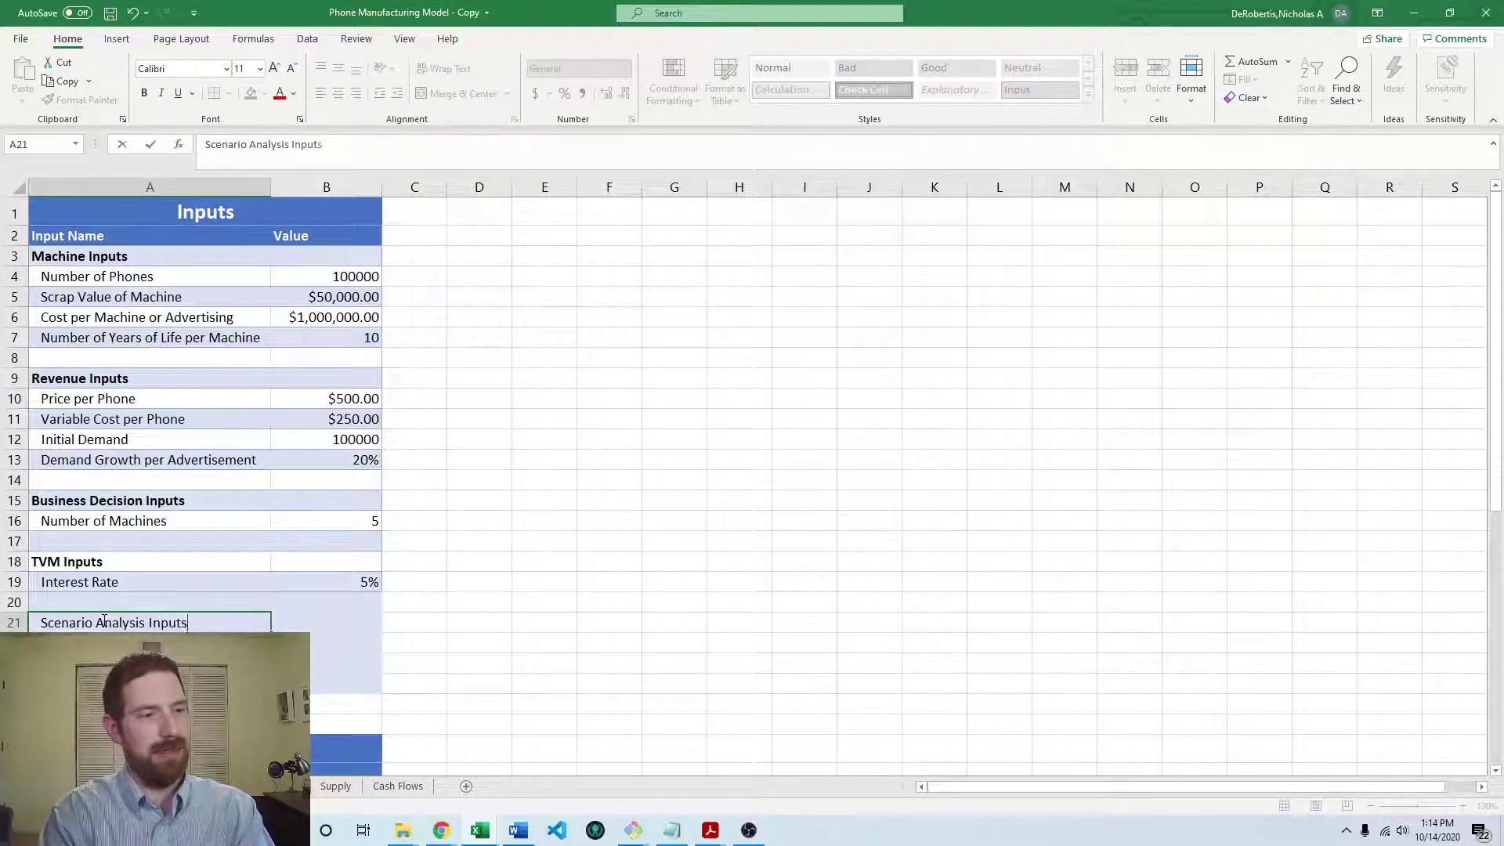
pyautogui.press('Return')
pyautogui.write('Economic Condition P')
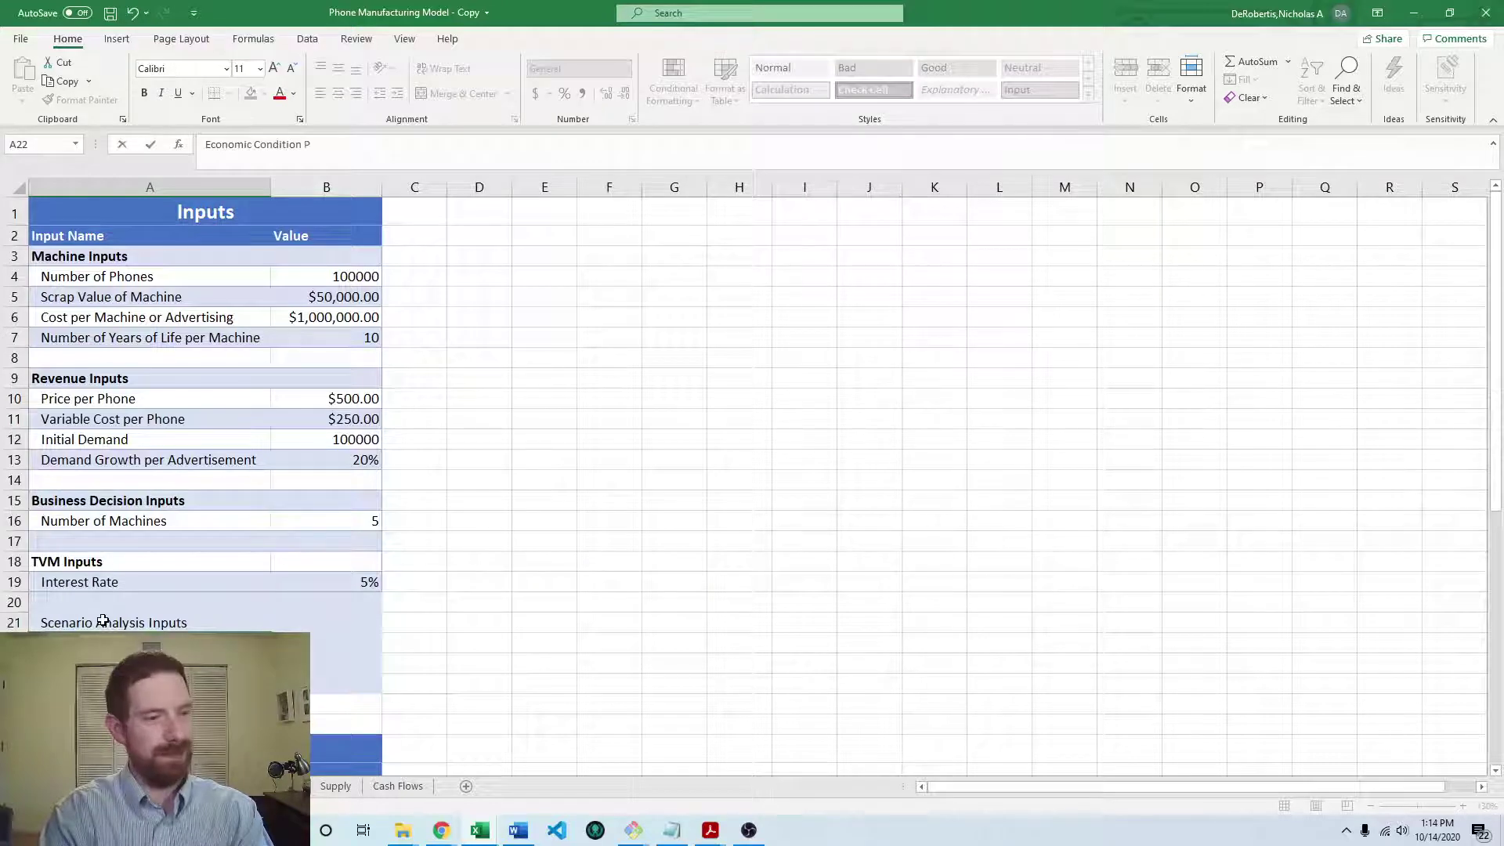
pyautogui.write('robabilitiew')
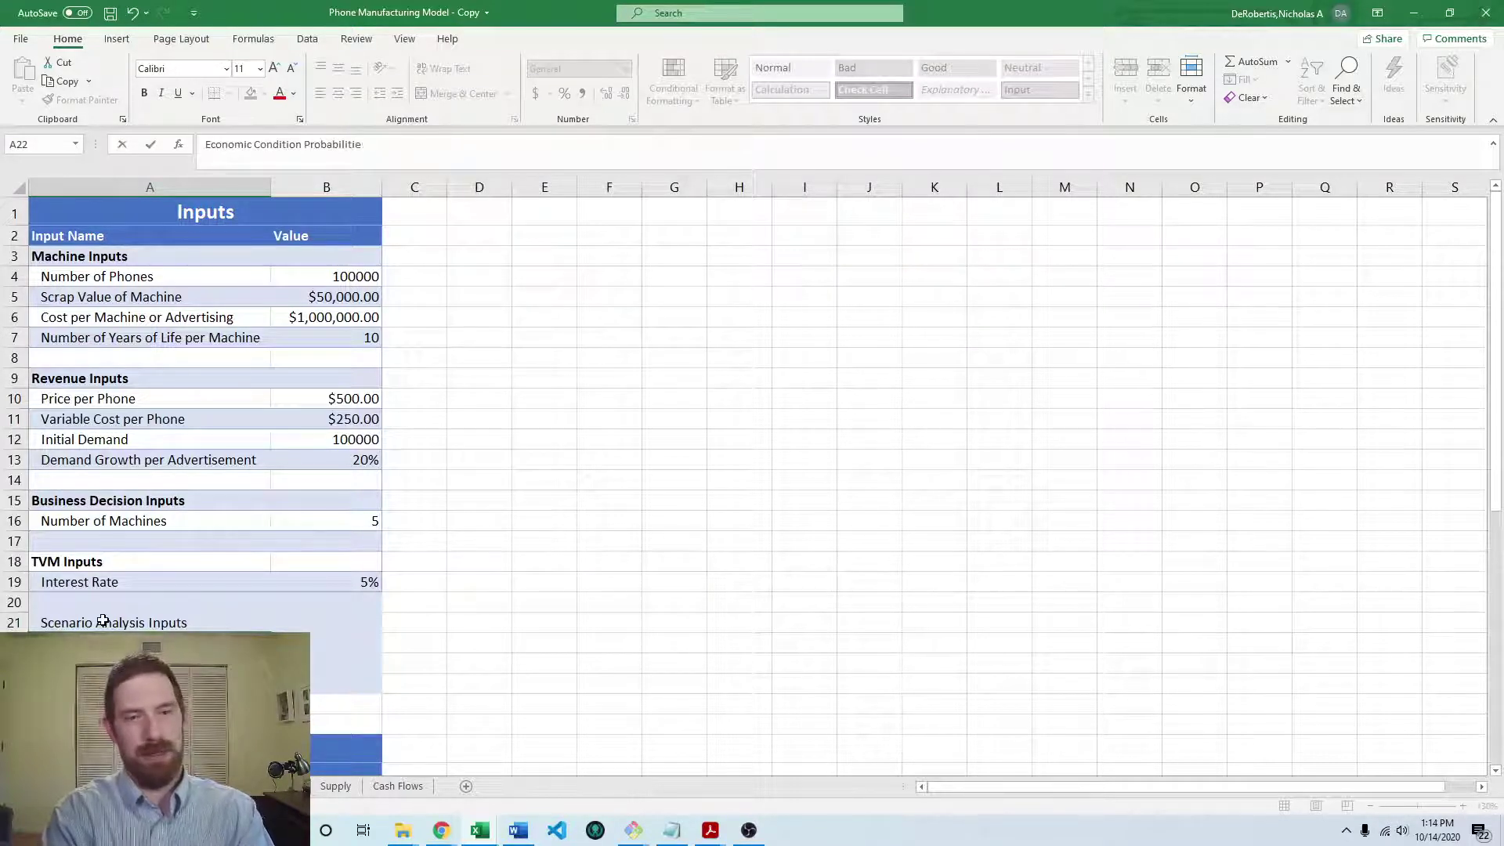
pyautogui.press('Return')
# Step: Add a case label and enter the 20% and 30% probabilities in B23:B24
pyautogui.write('Good')
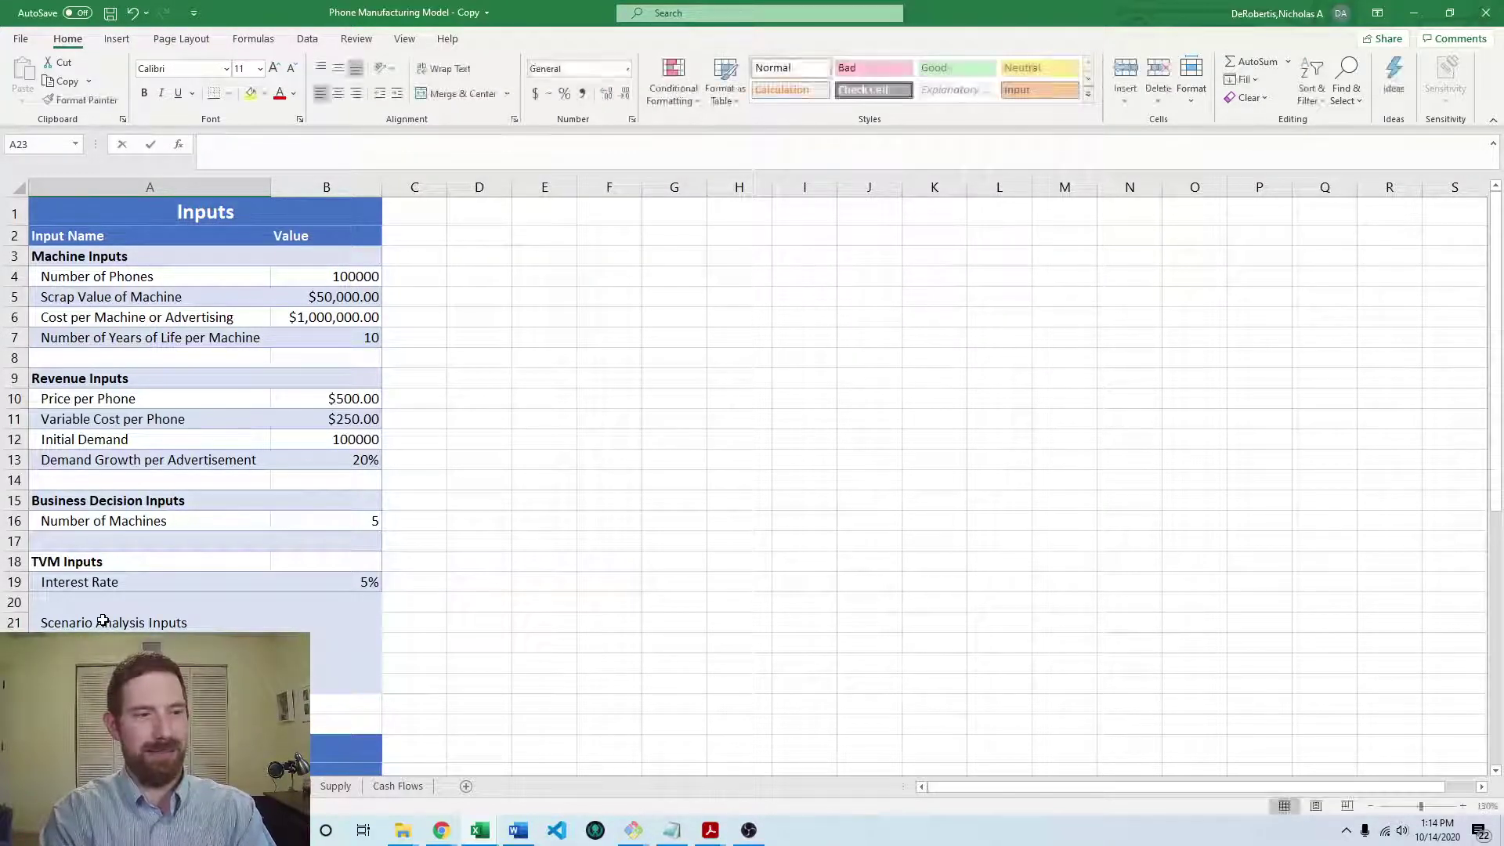
pyautogui.press('Tab')
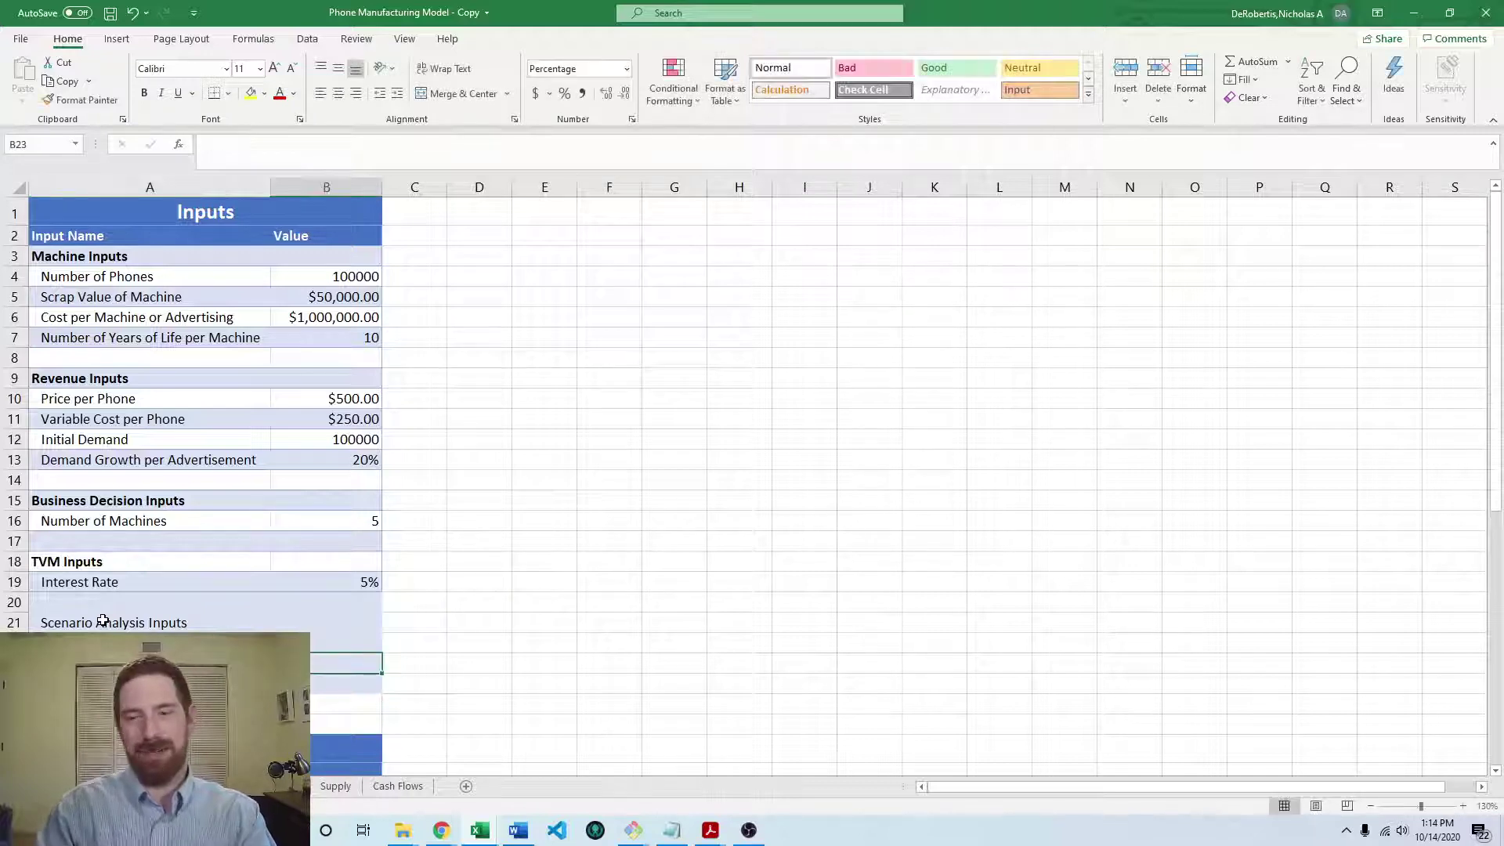
pyautogui.write('20')
pyautogui.press('Return')
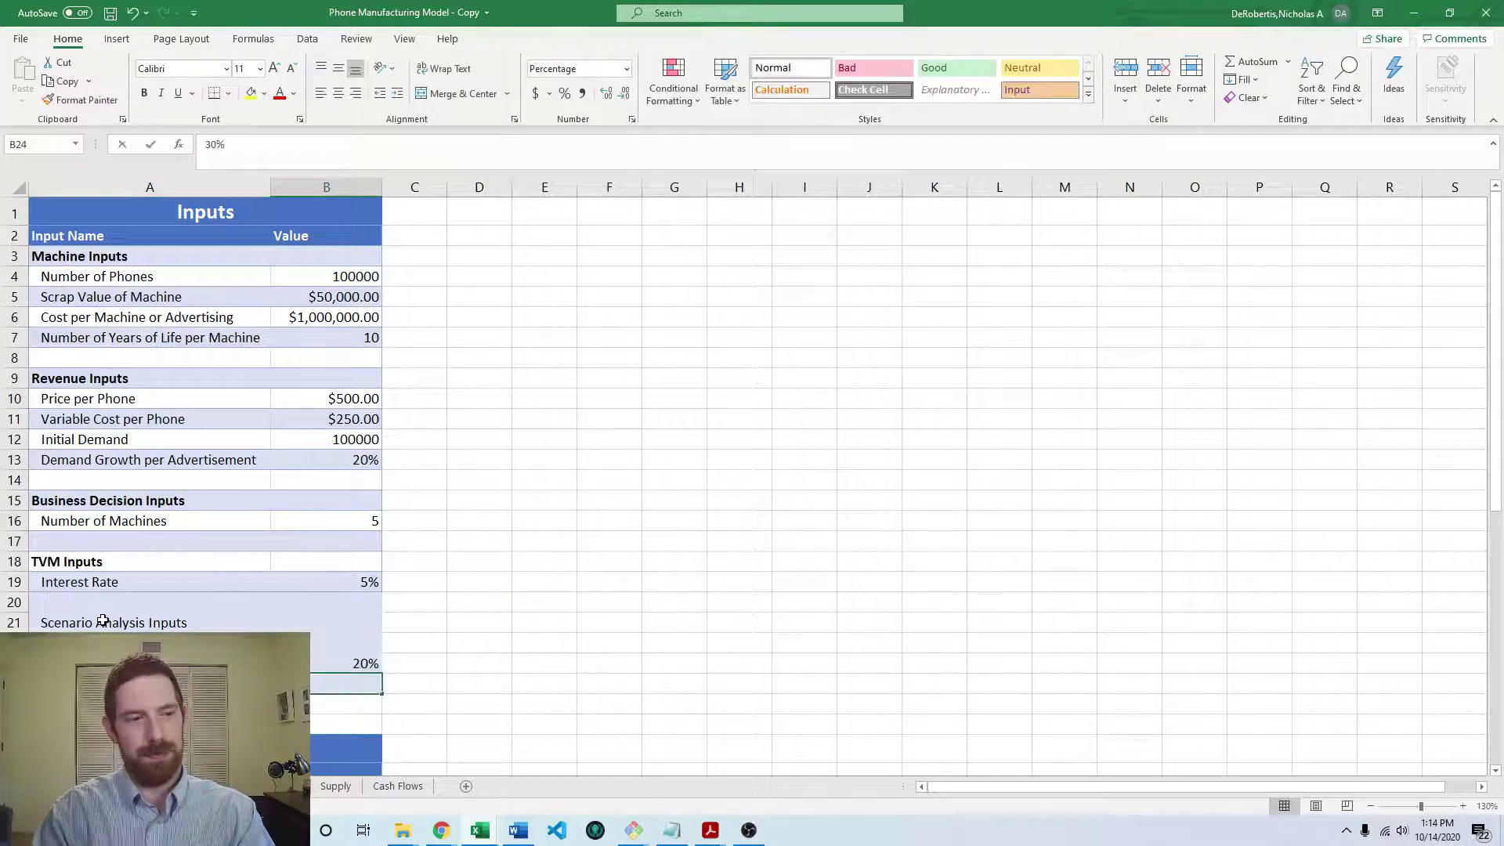
pyautogui.press('Tab')
pyautogui.press('Right')
pyautogui.press('Up')
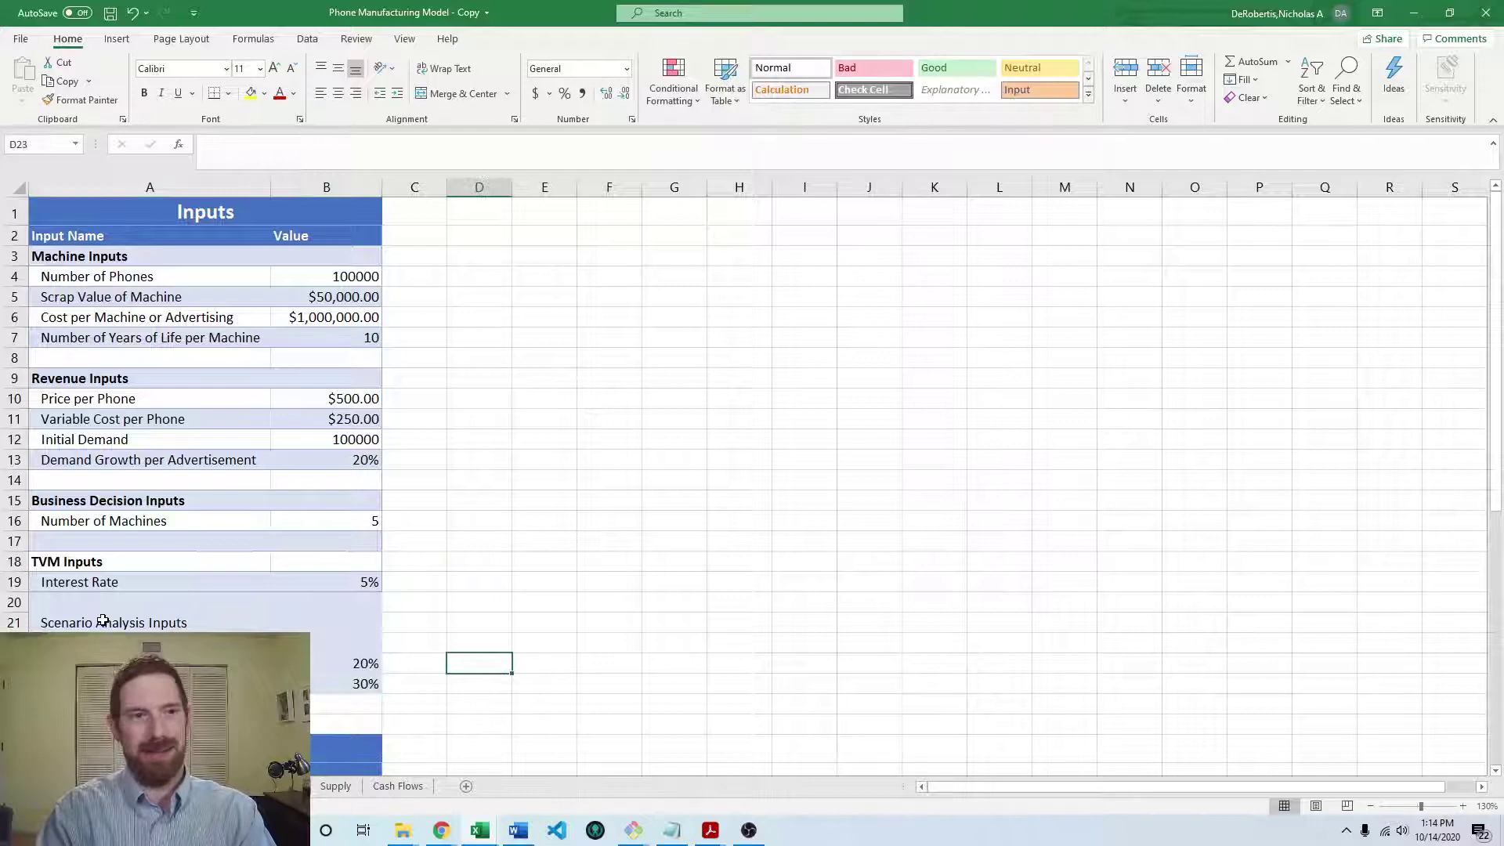
# Step: Start a scenario table with an Economic Condition column listing Bad, Normal, Good and Expected
pyautogui.press('Up')
pyautogui.press('Up')
pyautogui.press('Up')
pyautogui.press('Up')
pyautogui.press('Up')
pyautogui.press('Up')
pyautogui.press('Up')
pyautogui.press('Up')
pyautogui.press('Up')
pyautogui.press('Up')
pyautogui.press('Up')
pyautogui.press('Up')
pyautogui.press('Up')
pyautogui.press('Up')
pyautogui.press('Up')
pyautogui.press('Up')
pyautogui.press('Up')
pyautogui.press('Up')
pyautogui.press('Up')
pyautogui.press('Up')
pyautogui.write('Sce')
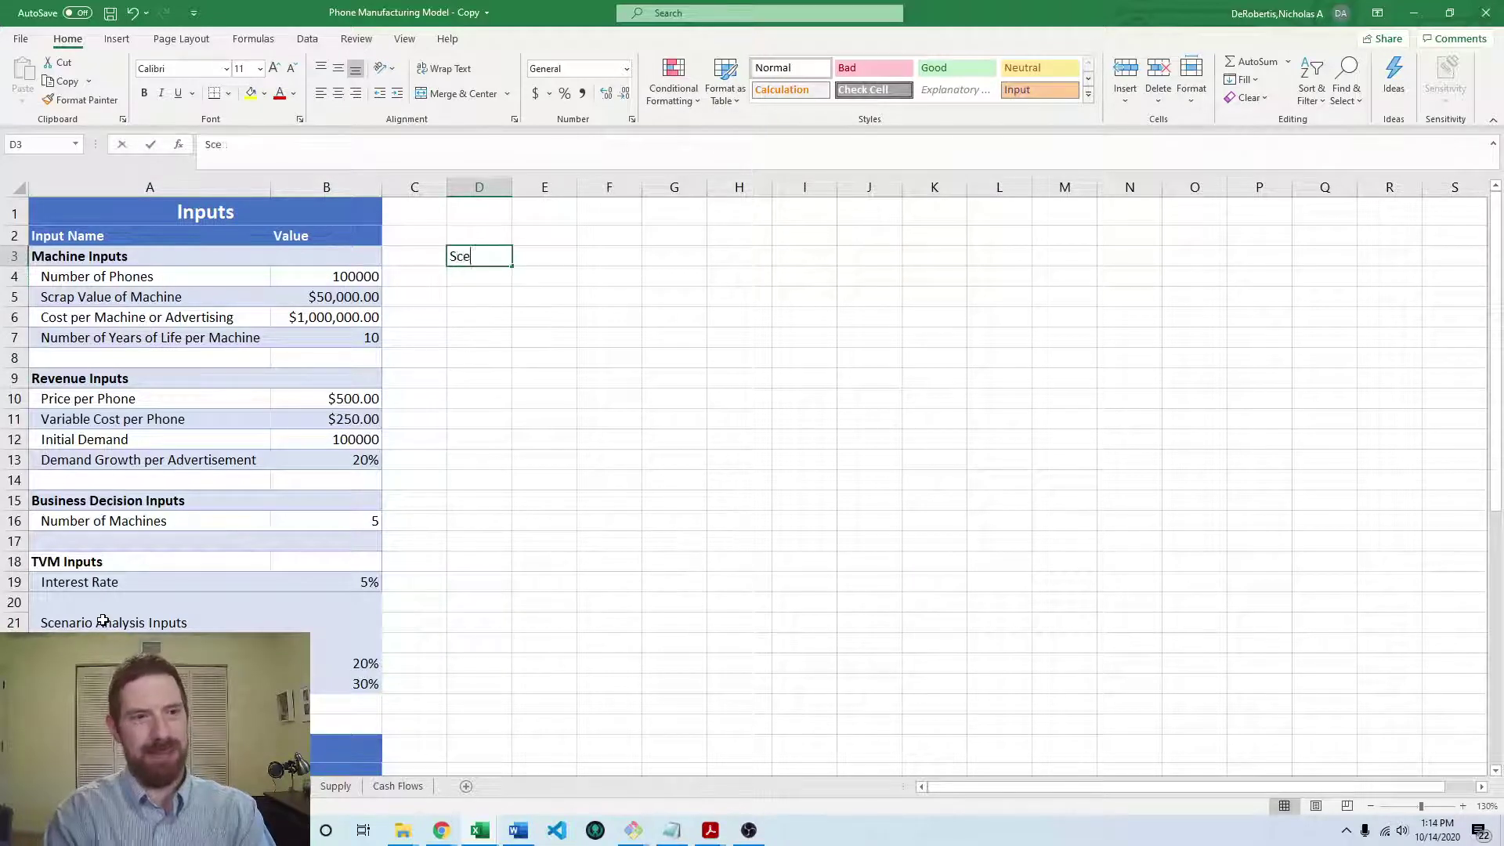
pyautogui.write('nario Analysi')
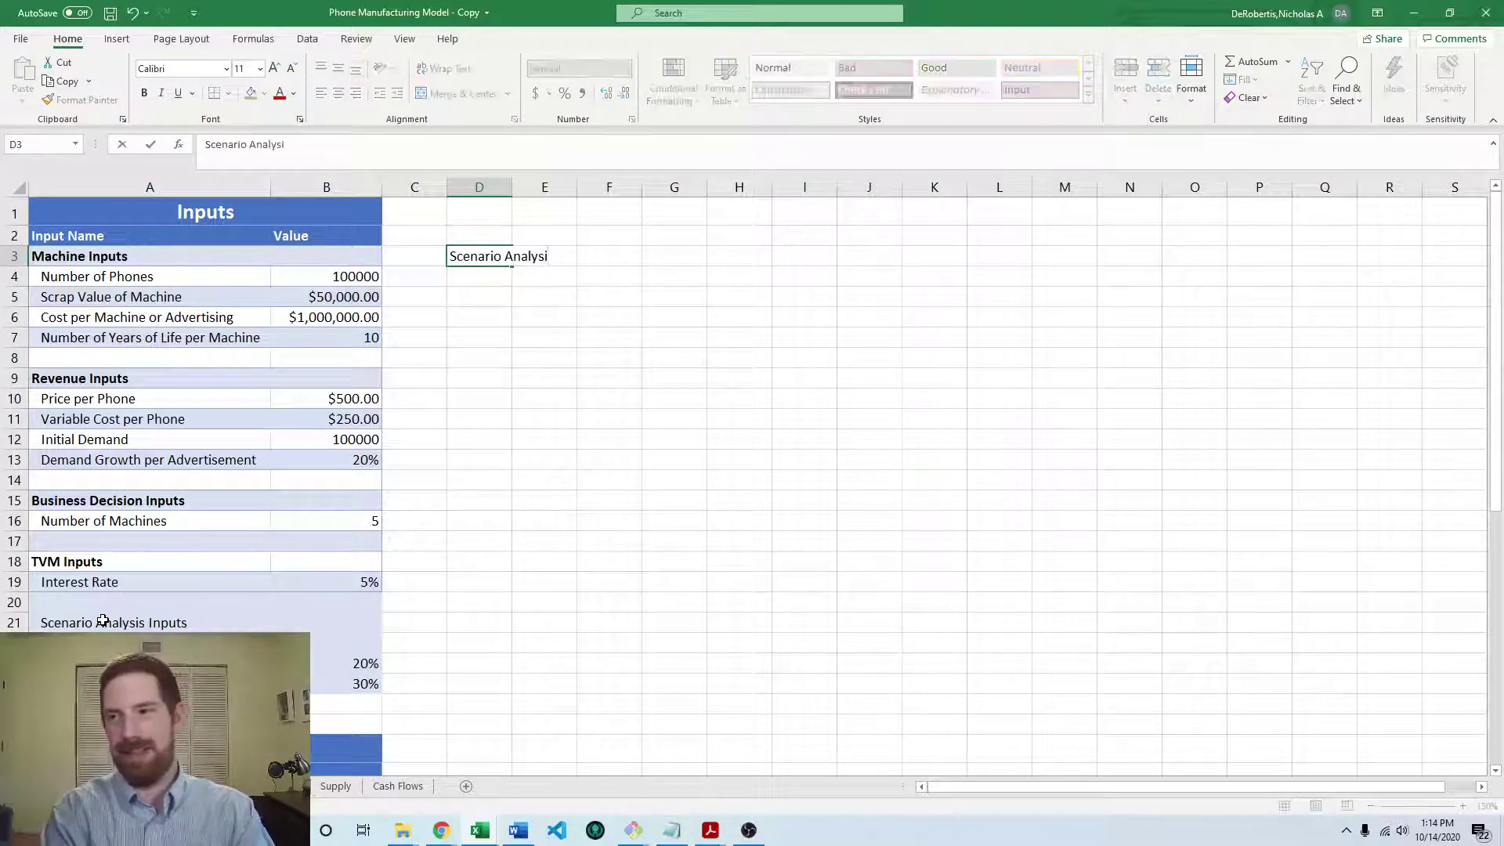
pyautogui.press('Return')
pyautogui.write('Economic C')
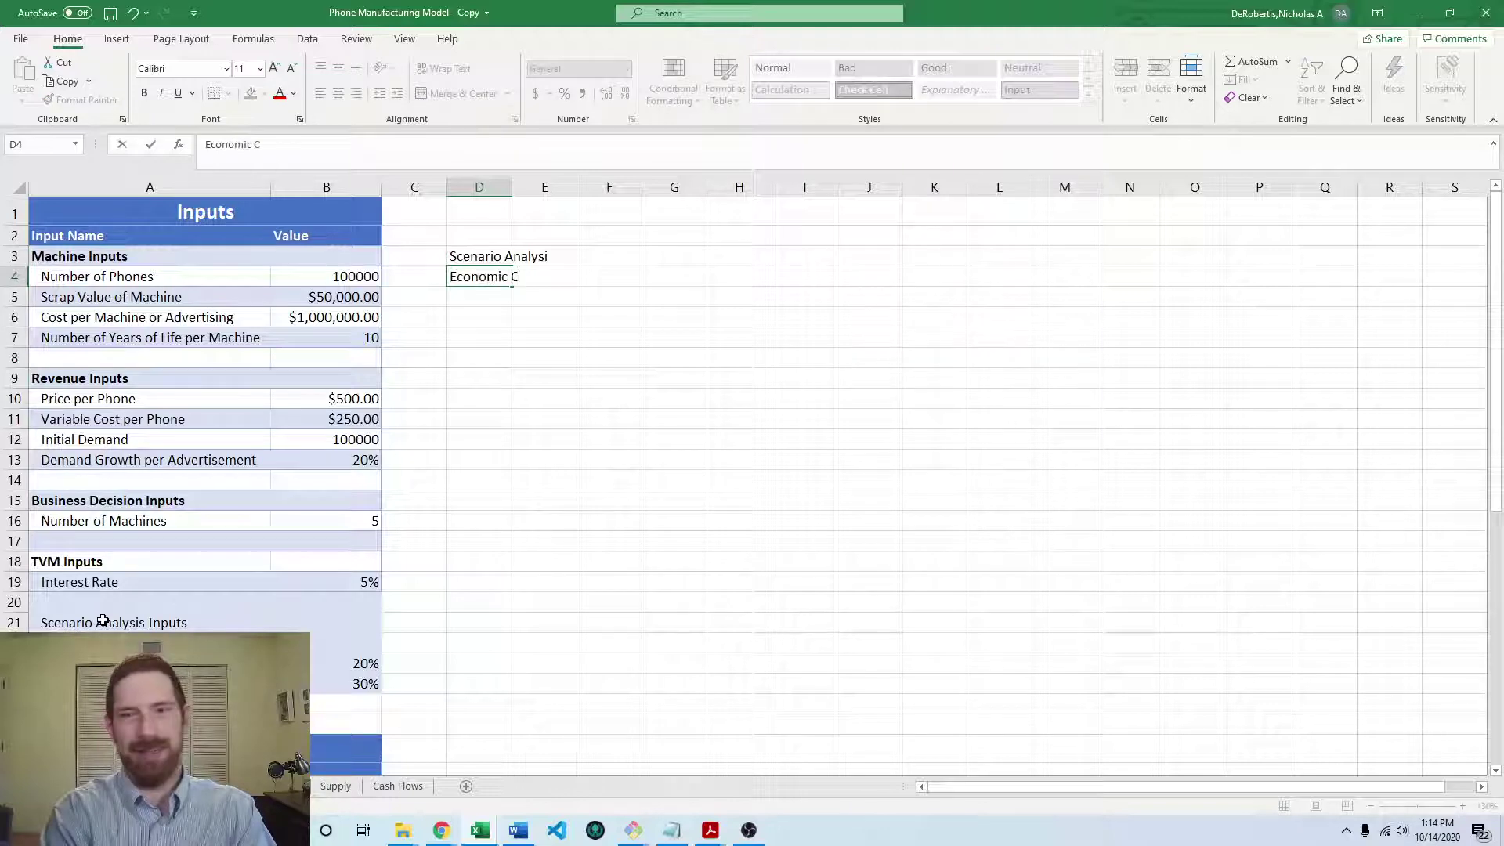
pyautogui.write('ondition')
pyautogui.press('Return')
pyautogui.write('Bad')
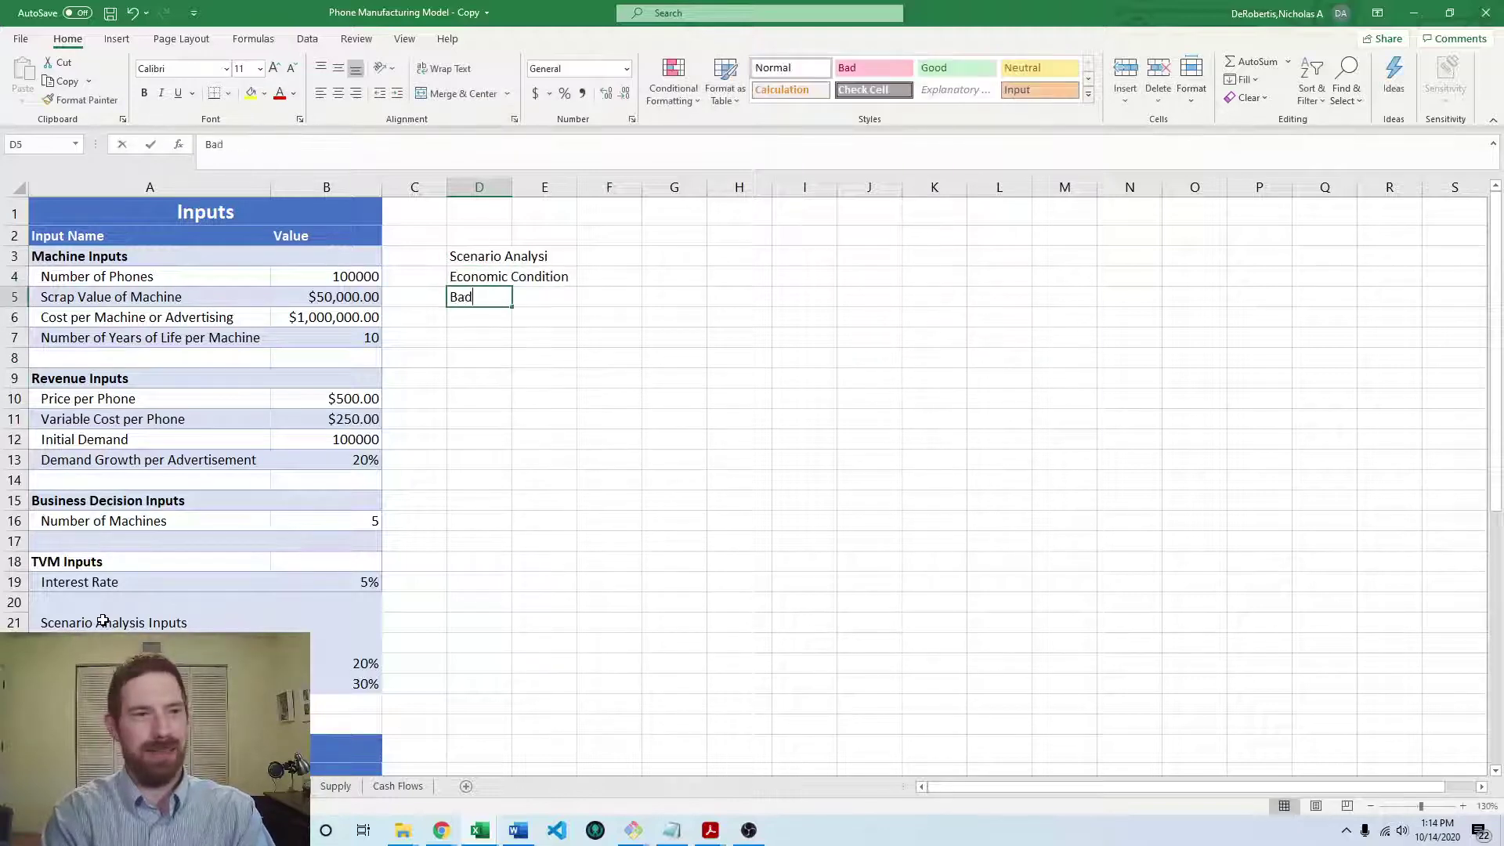
pyautogui.press('Return')
pyautogui.write('Normal')
pyautogui.press('Return')
pyautogui.write('Good')
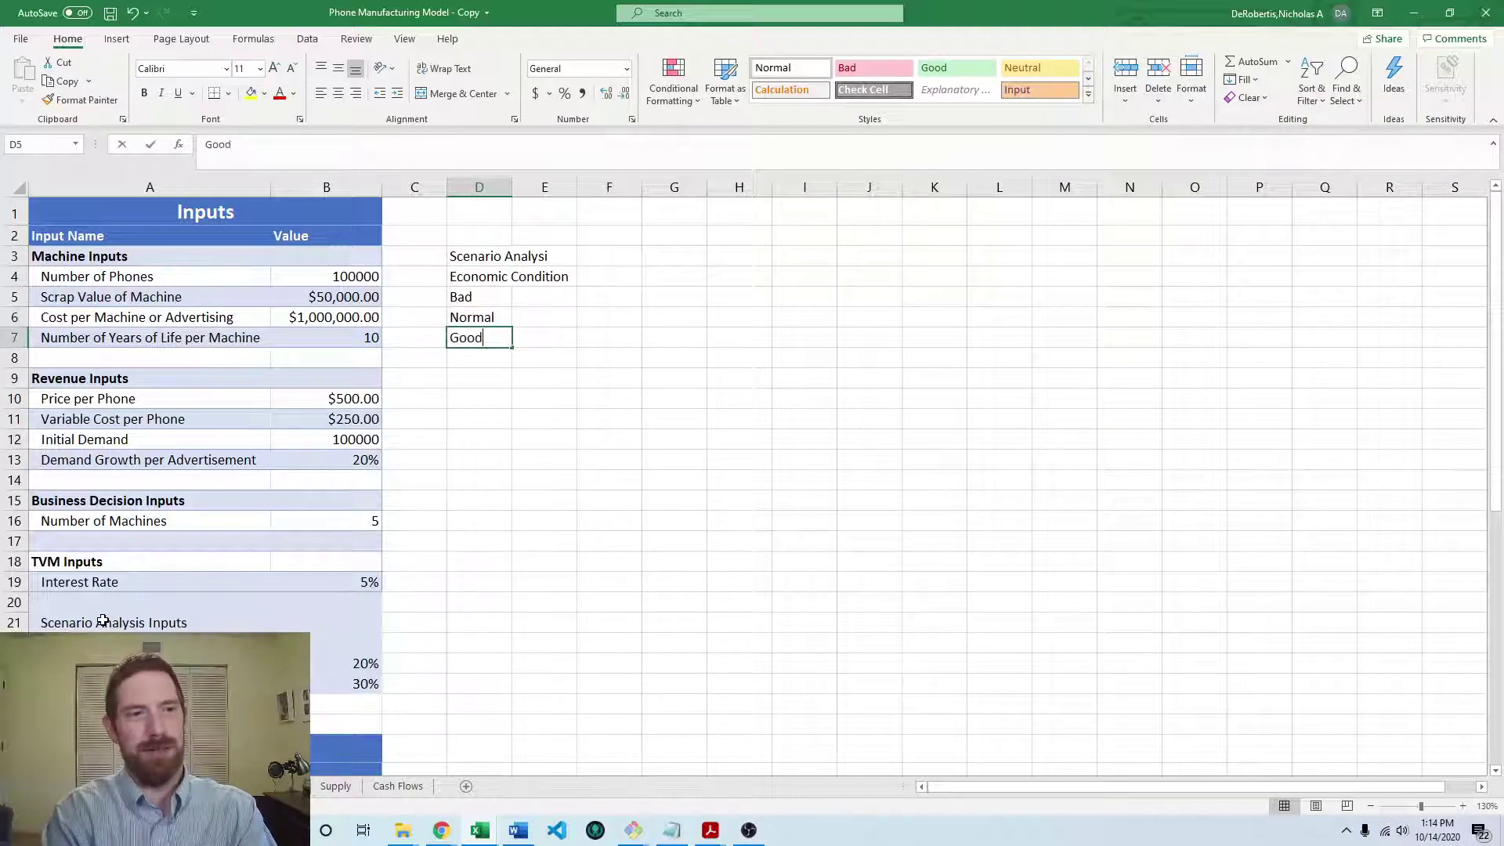
pyautogui.press('Return')
pyautogui.write('Expected')
pyautogui.press('Return')
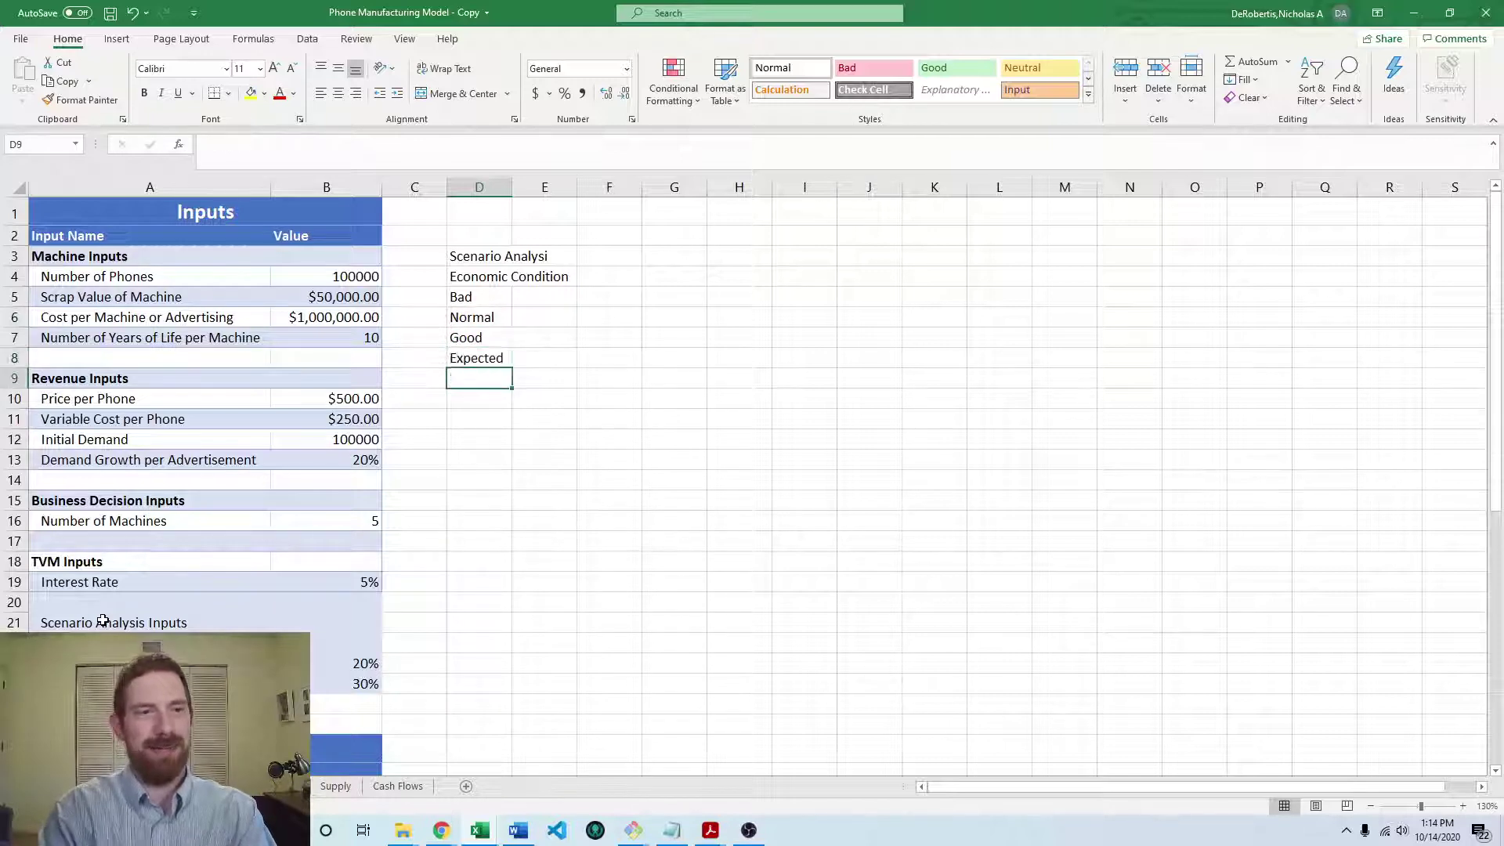
# Step: Add a Probability heading and link Bad's probability to the 20% input (=B23)
pyautogui.press('Up')
pyautogui.press('Up')
pyautogui.press('Up')
pyautogui.press('Up')
pyautogui.press('Right')
pyautogui.press('Up')
pyautogui.write('Prob')
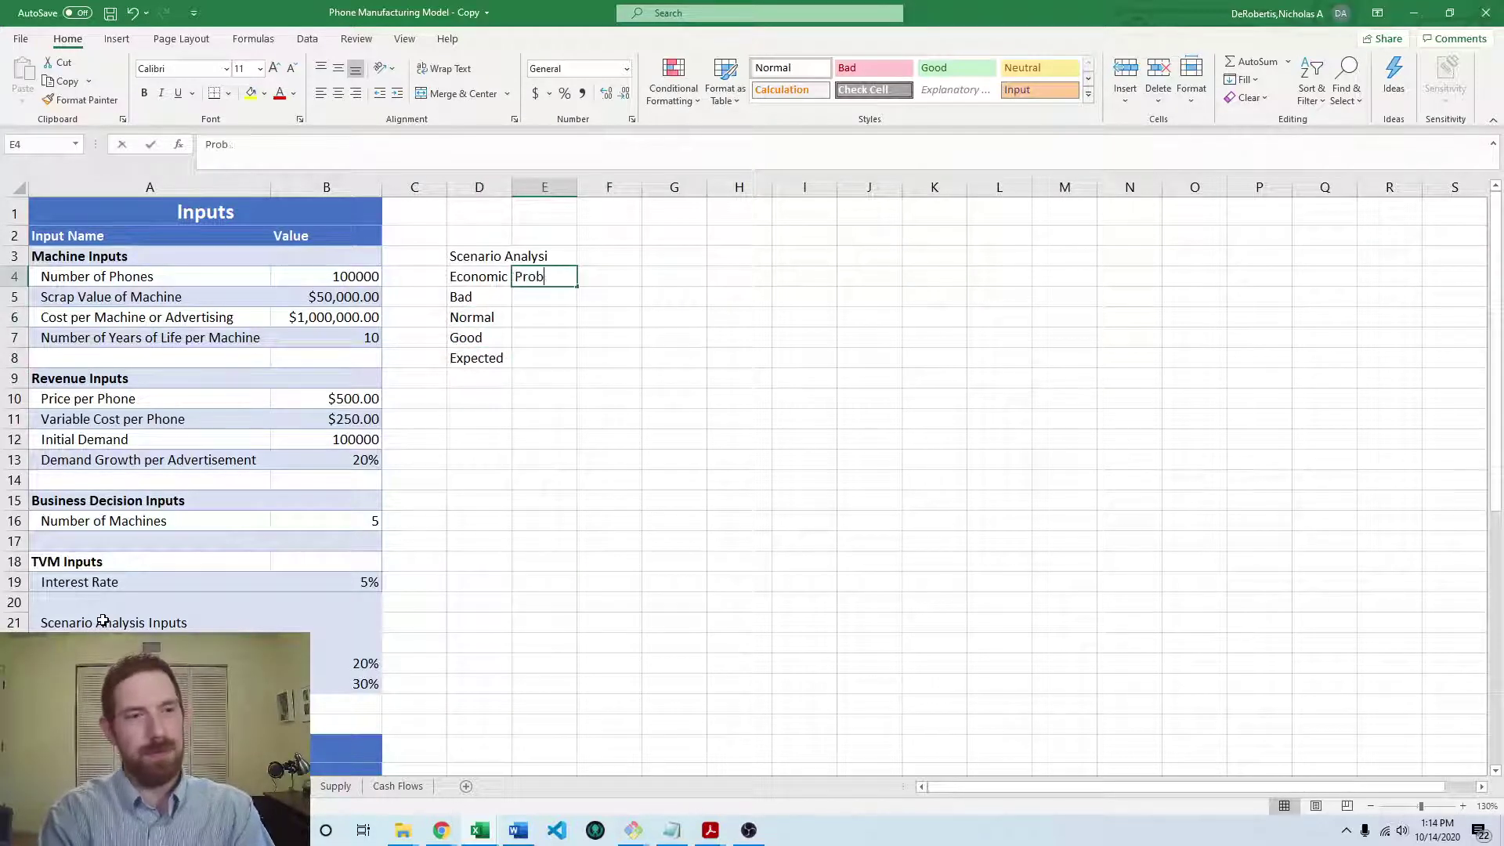
pyautogui.write('ability')
pyautogui.press('Return')
pyautogui.write('=')
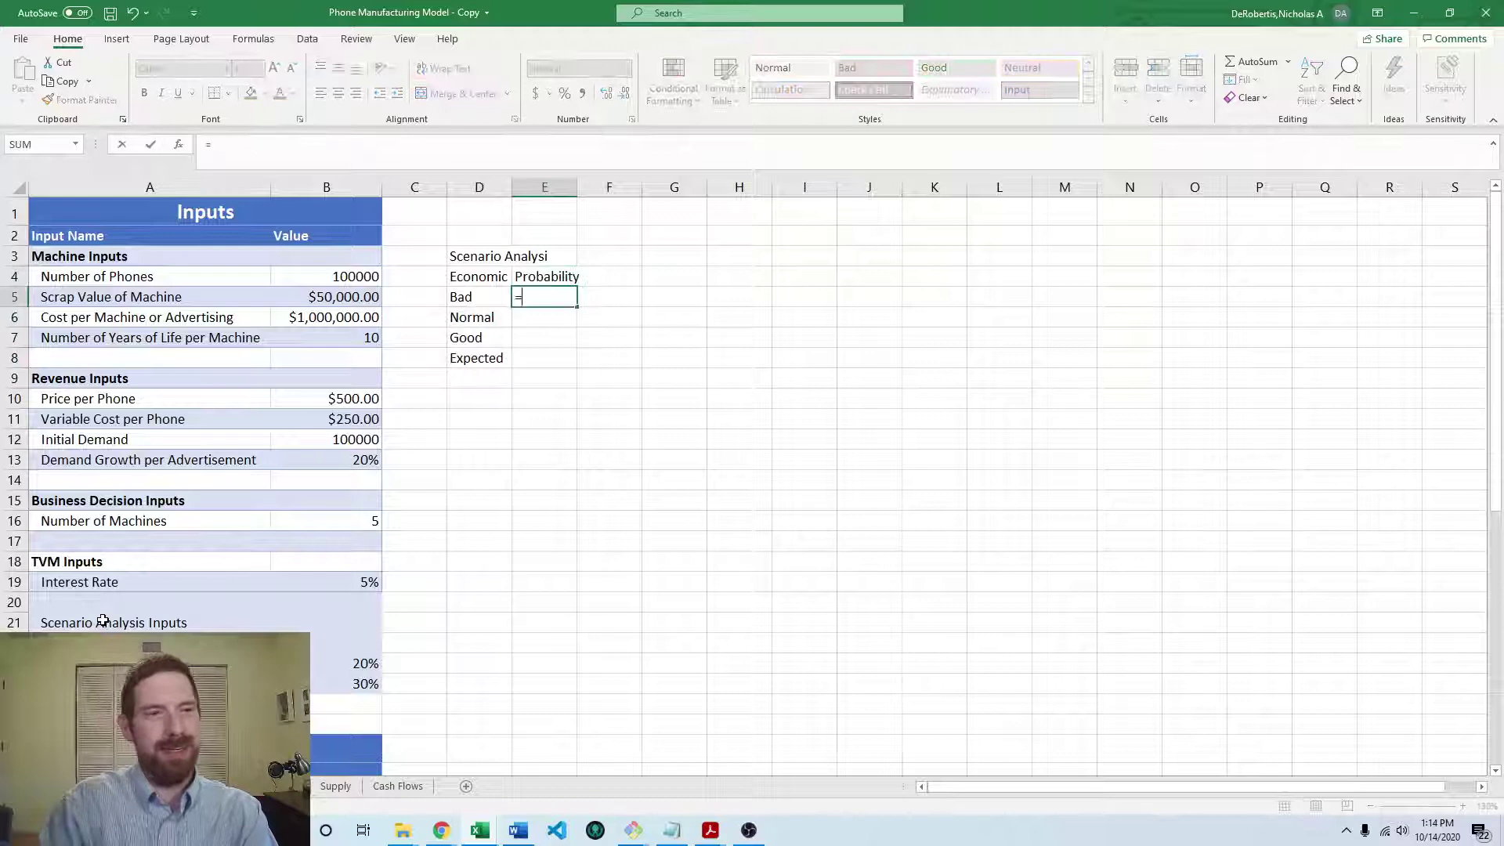
pyautogui.click(349, 664)
pyautogui.hotkey('ctrl', 'Return')
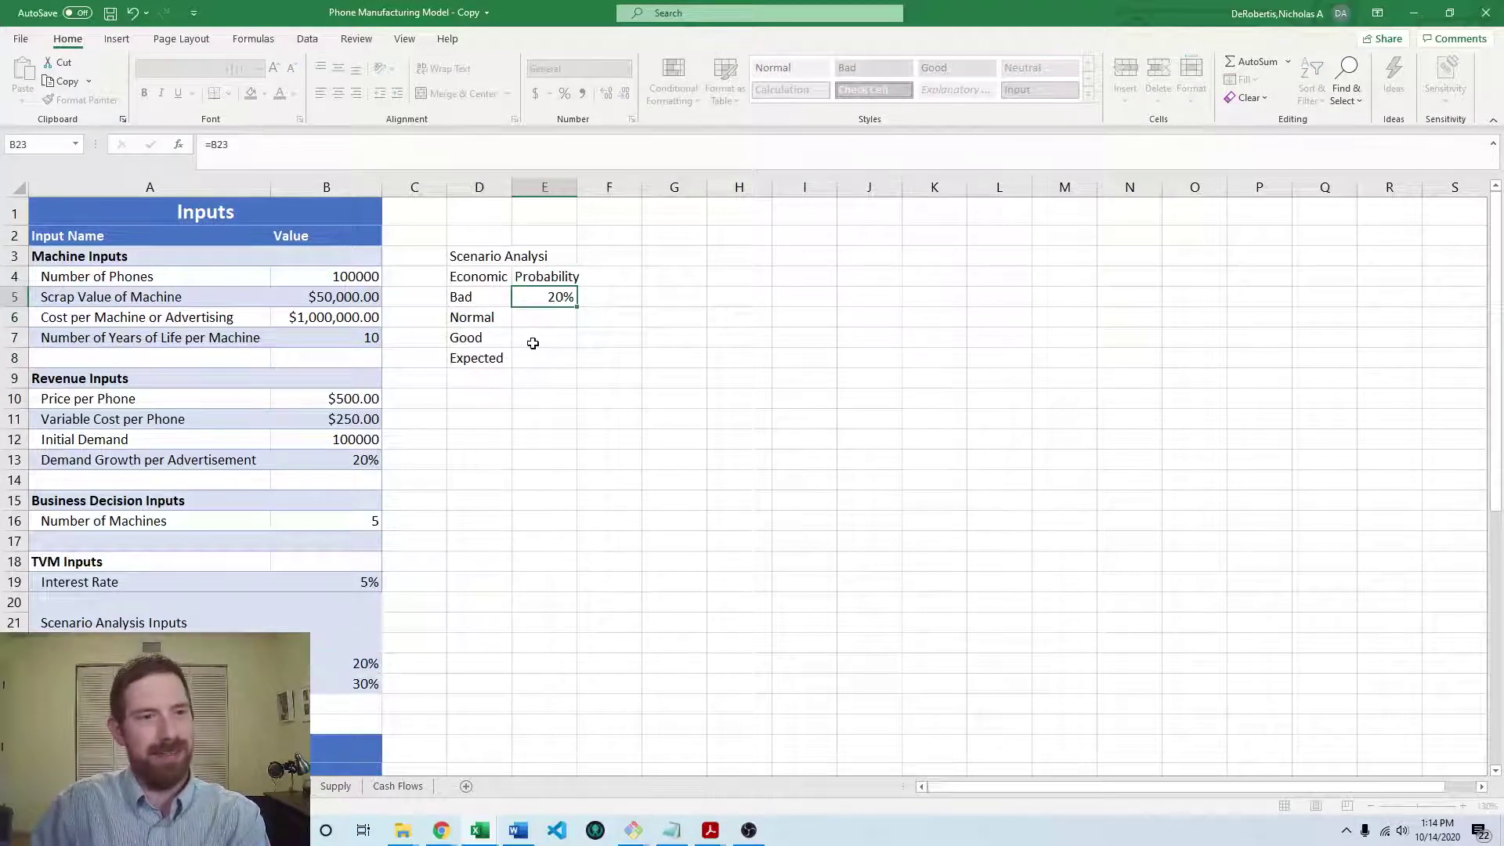
# Step: Link Good's probability to the 30% input and compute Normal as =1-E5-E7 (50%)
pyautogui.click(533, 343)
pyautogui.write('=')
pyautogui.click(346, 684)
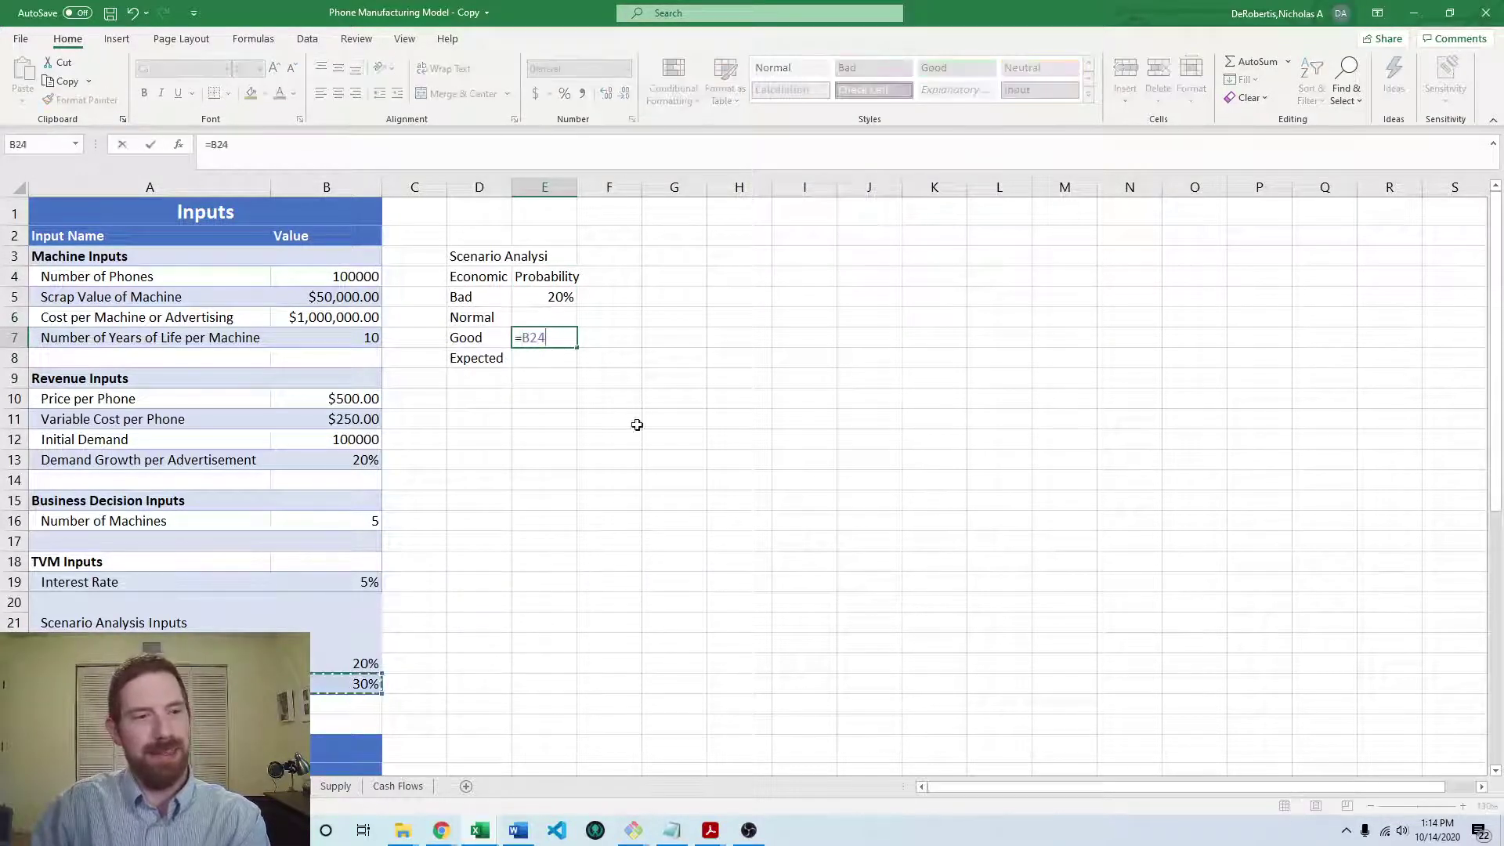
pyautogui.click(541, 320)
pyautogui.write('=1-')
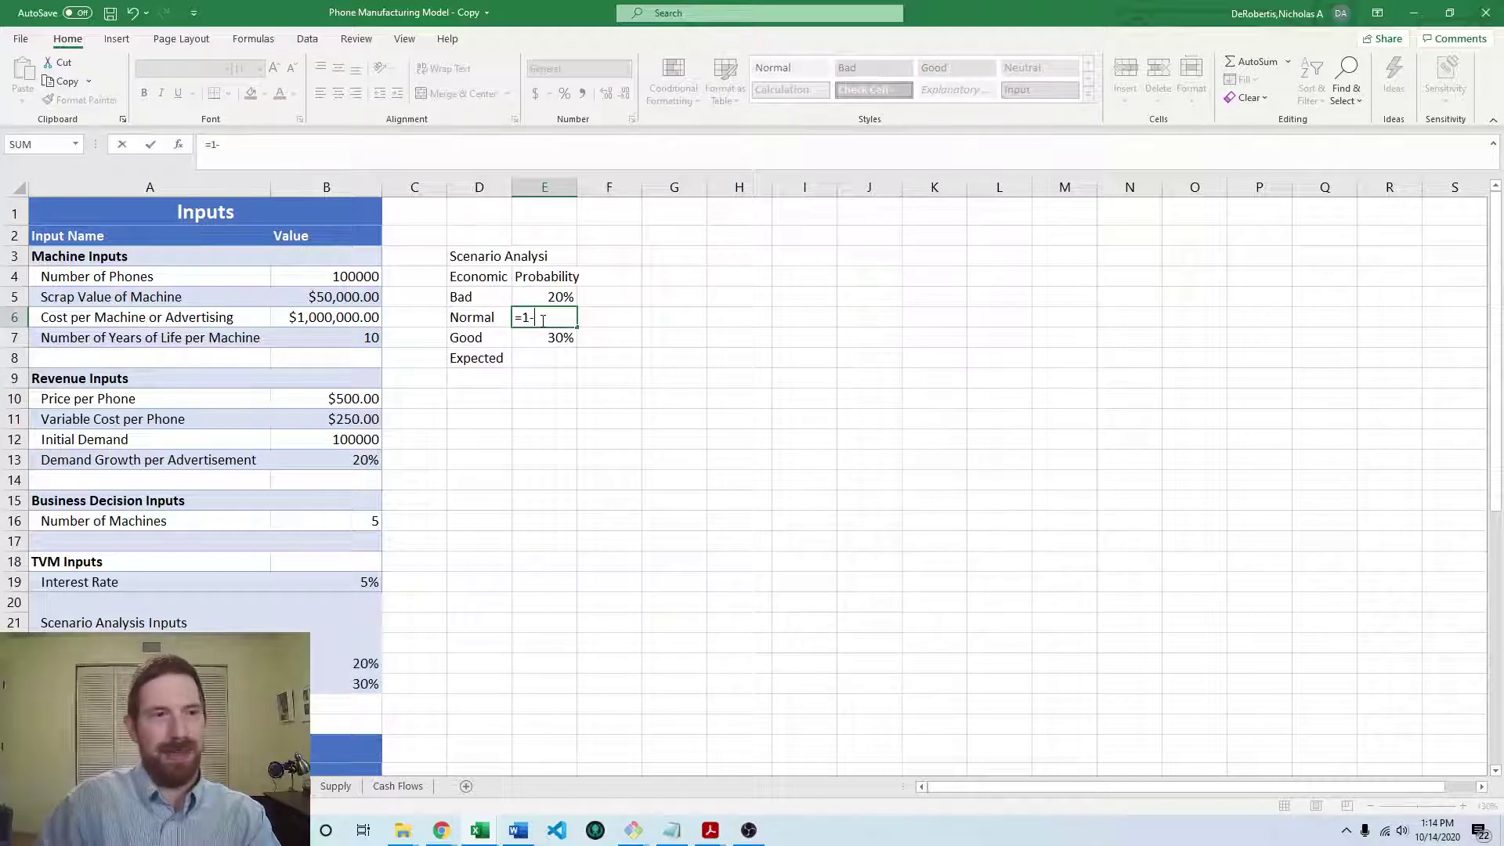
pyautogui.click(554, 296)
pyautogui.write('-')
pyautogui.click(561, 338)
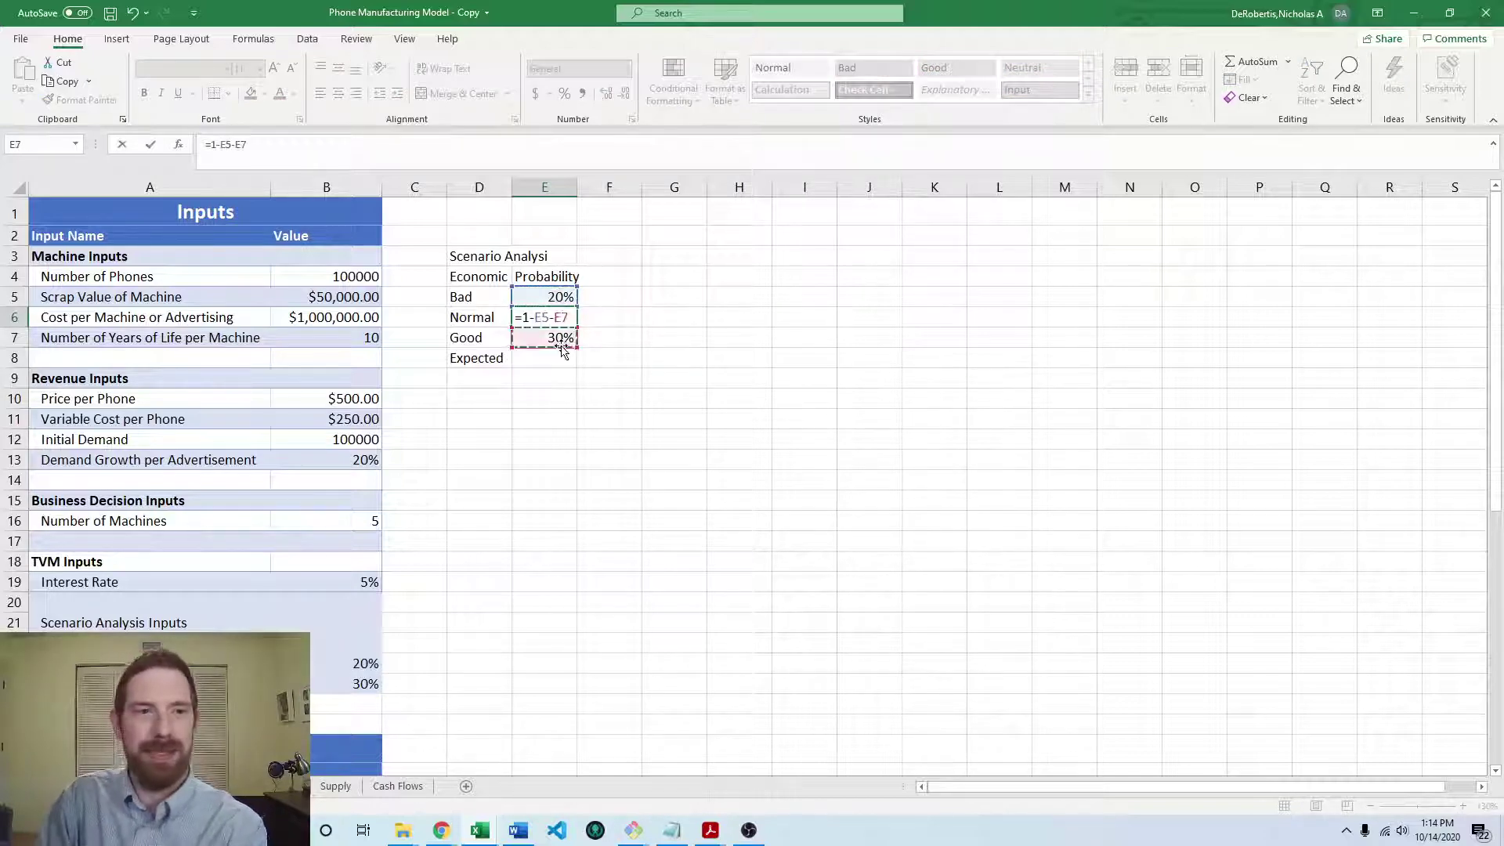
pyautogui.press('Return')
# Step: Select the cell for the next column heading and bring up the lab PDF in Acrobat
pyautogui.click(672, 322)
pyautogui.click(478, 357)
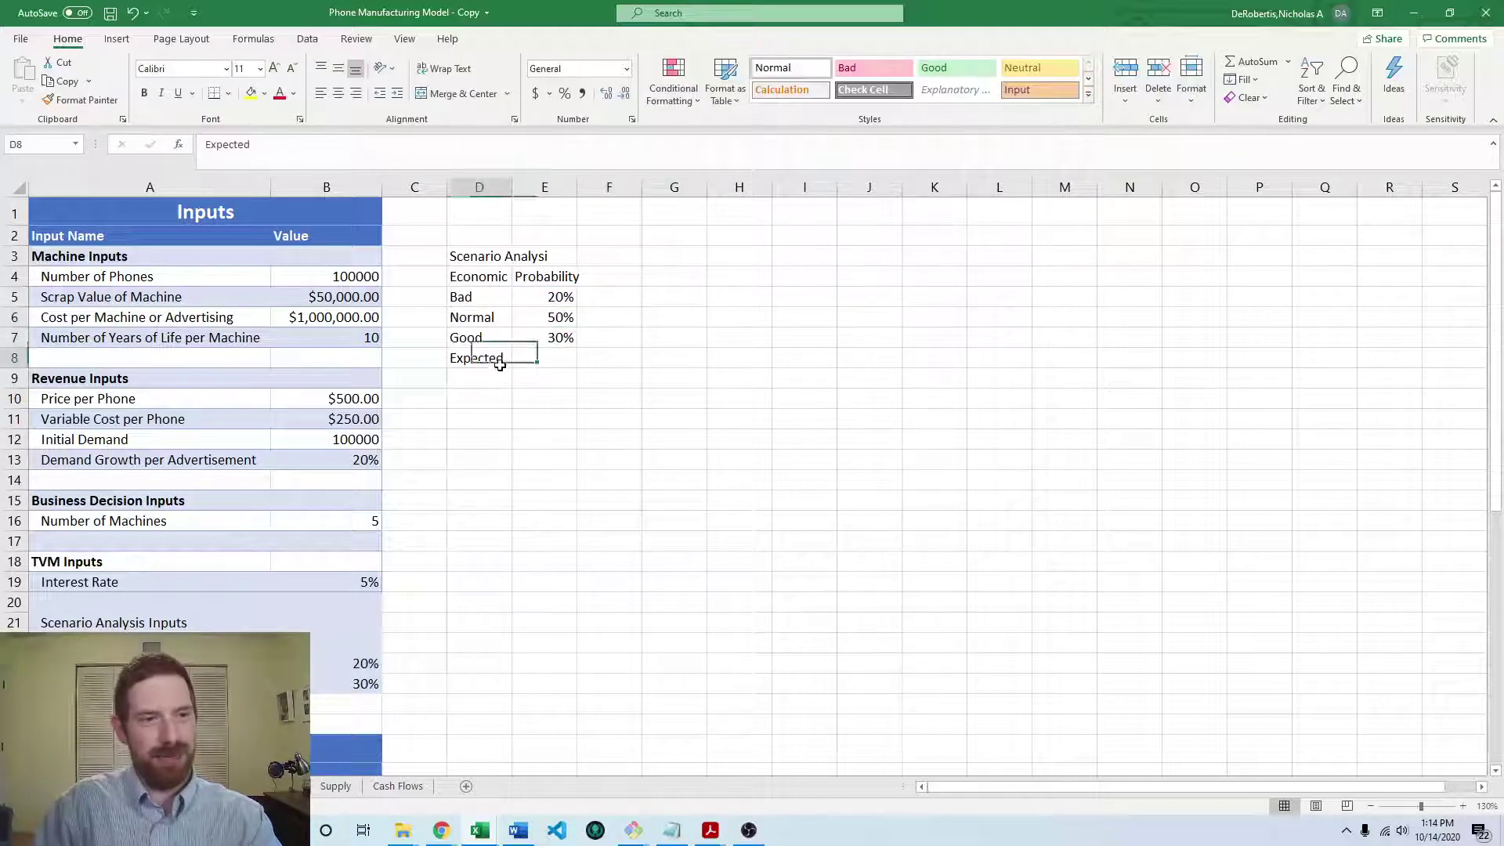
pyautogui.click(609, 338)
pyautogui.click(594, 262)
pyautogui.click(595, 273)
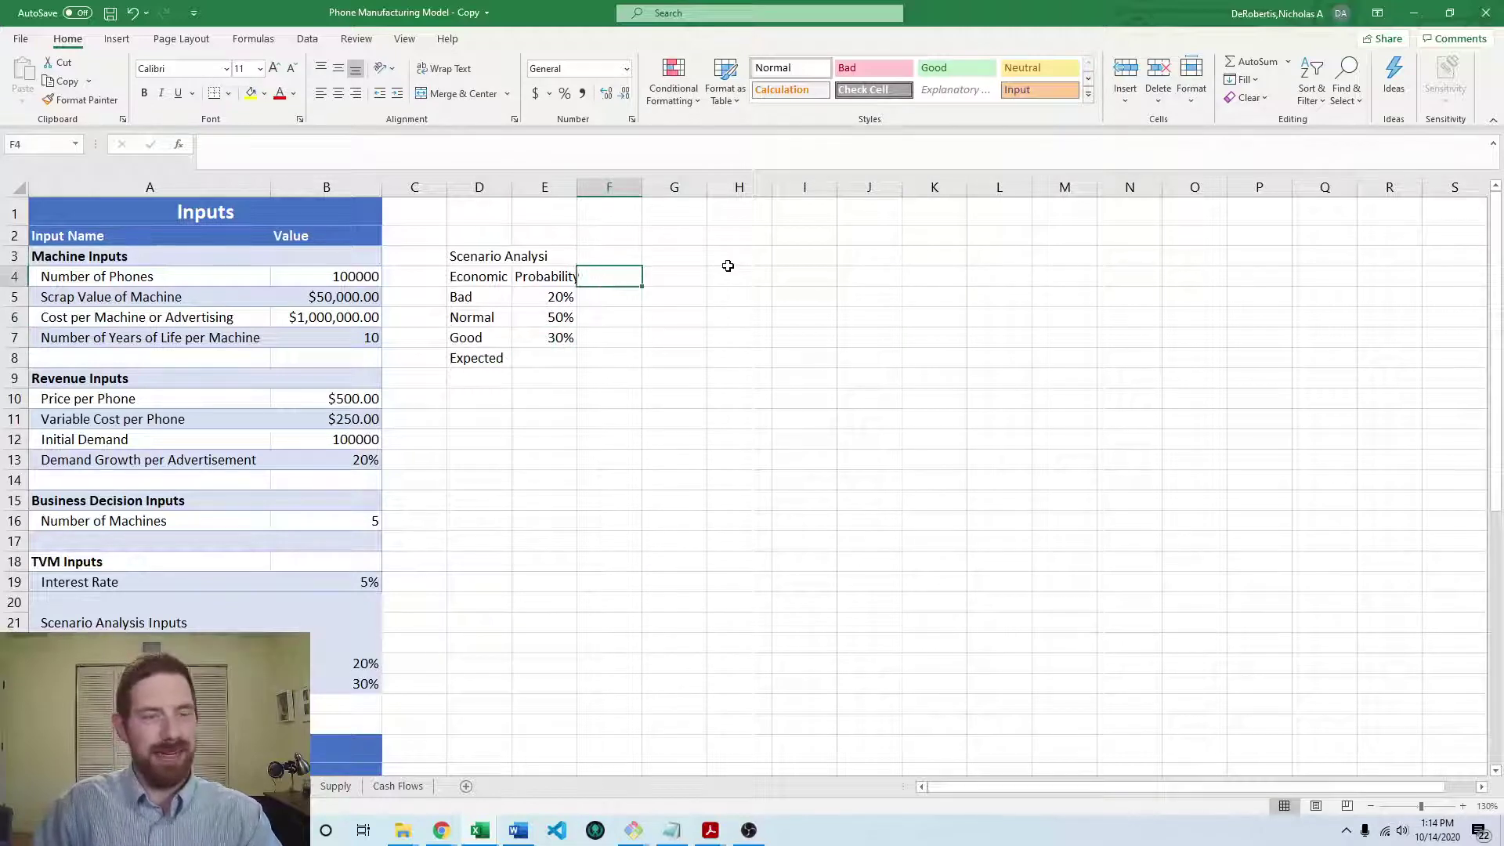
pyautogui.click(712, 829)
pyautogui.click(807, 756)
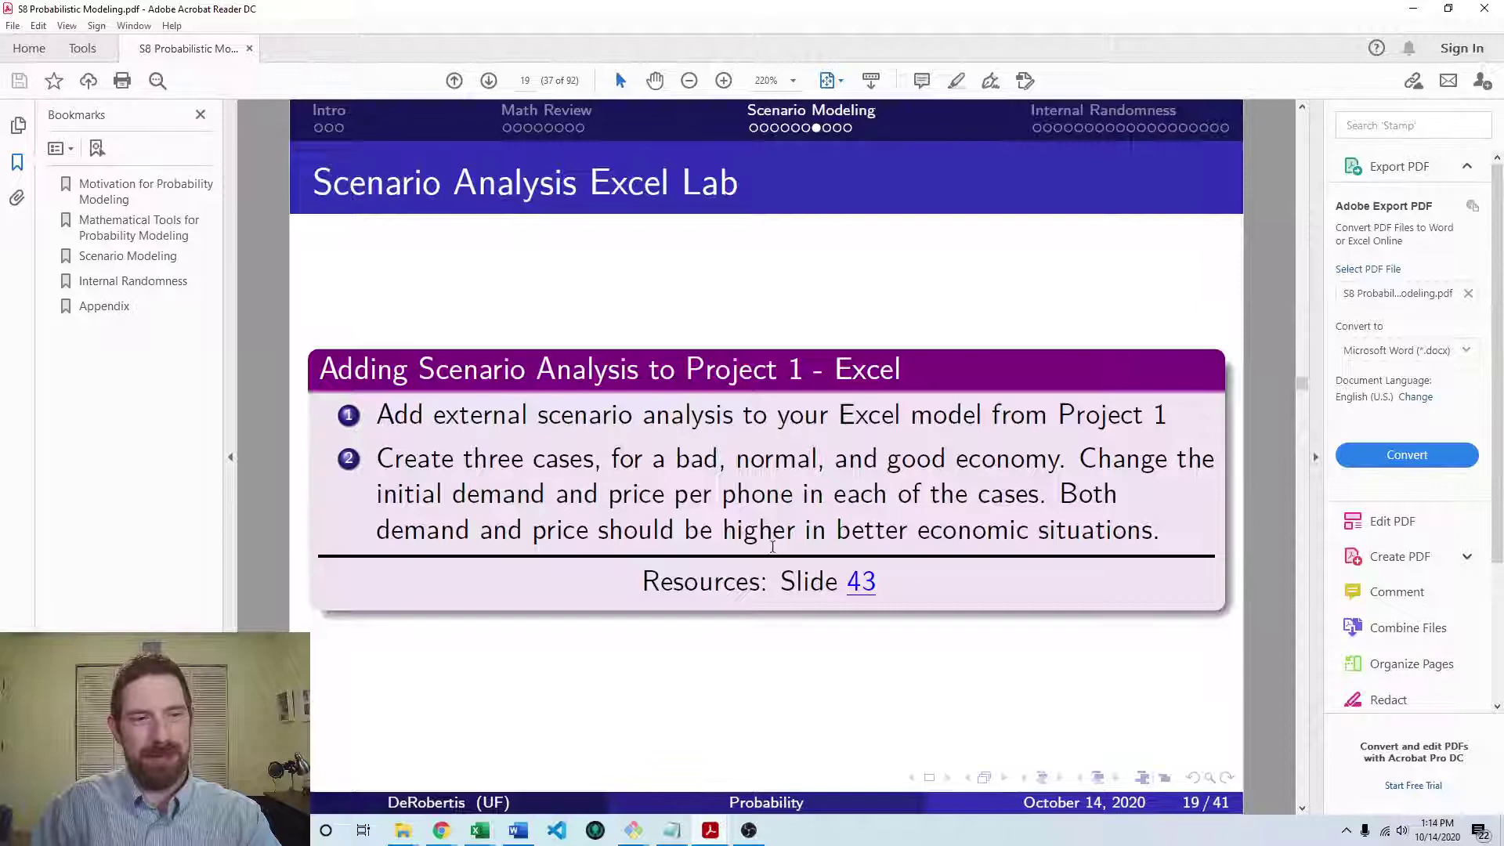
# Step: Add 'Initial Demand' and 'Price/Phone' headings in F4 and G4, fixing the price heading typo
pyautogui.hotkey('alt', 'Tab')
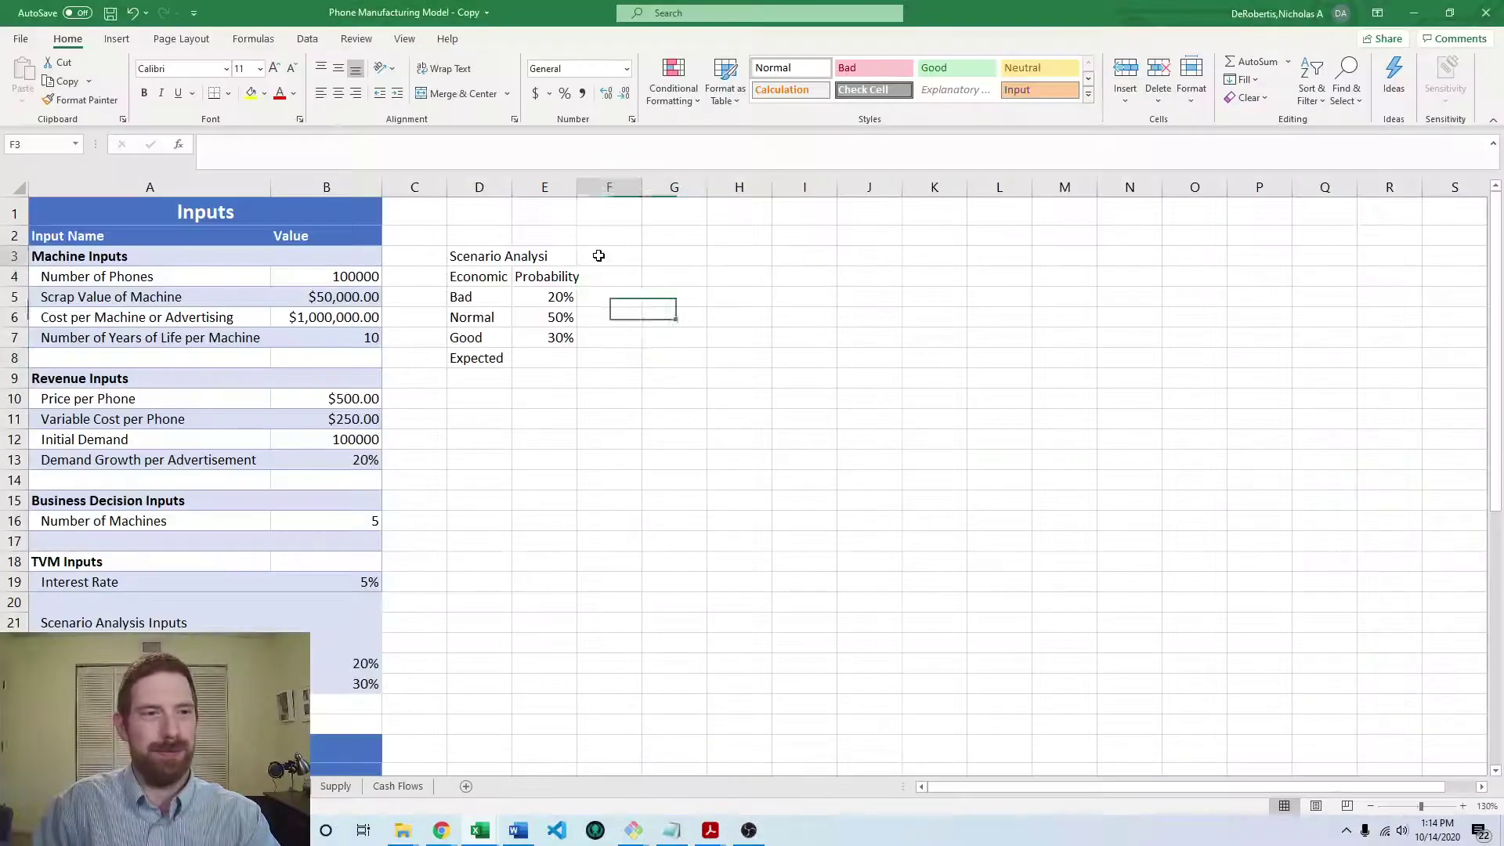
pyautogui.click(607, 280)
pyautogui.write('Initia')
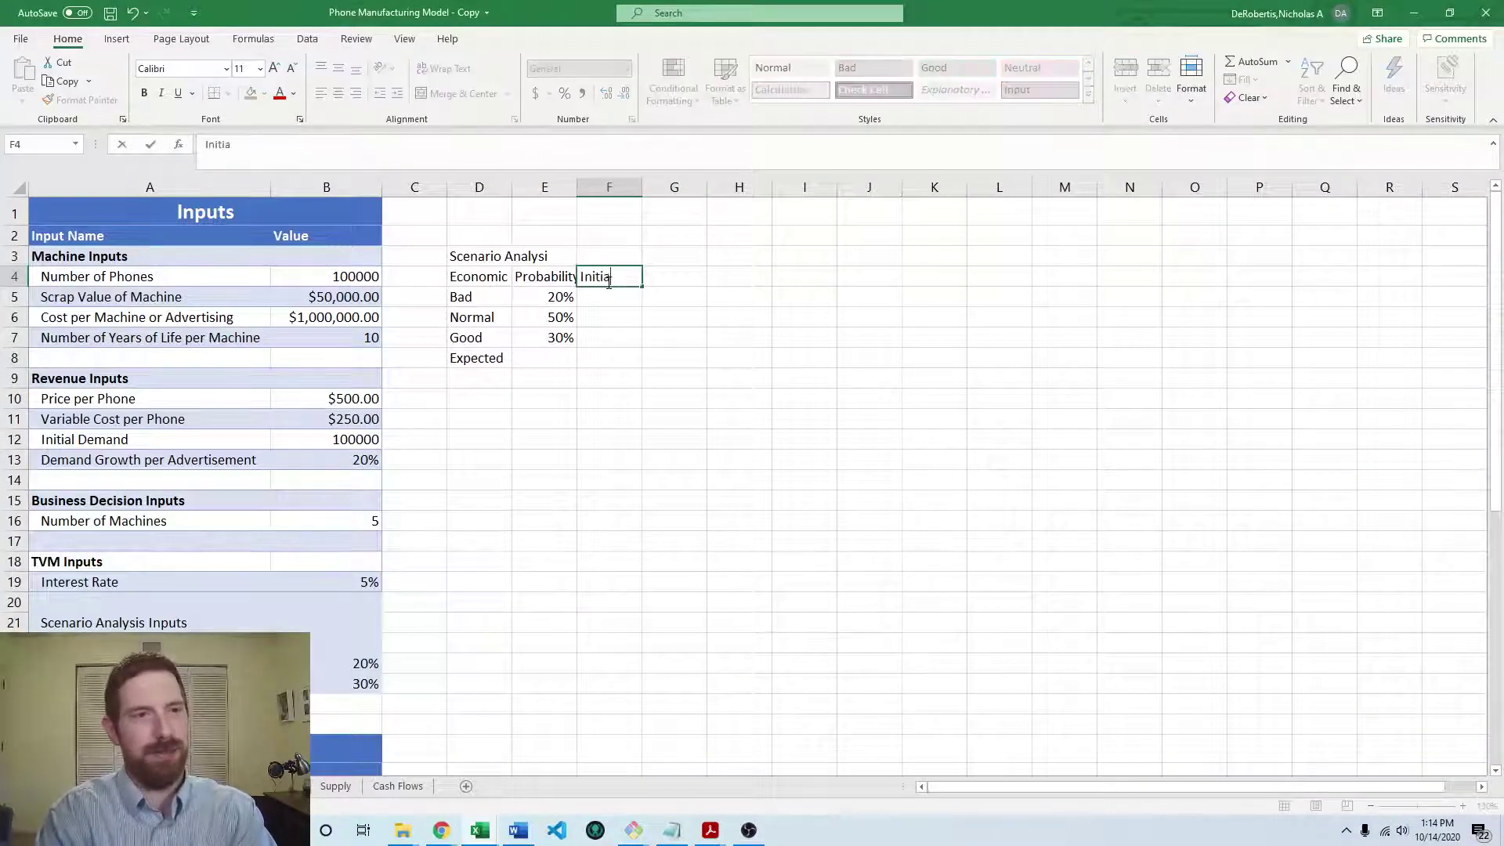
pyautogui.write('l Demand')
pyautogui.press('Tab')
pyautogui.write('Price')
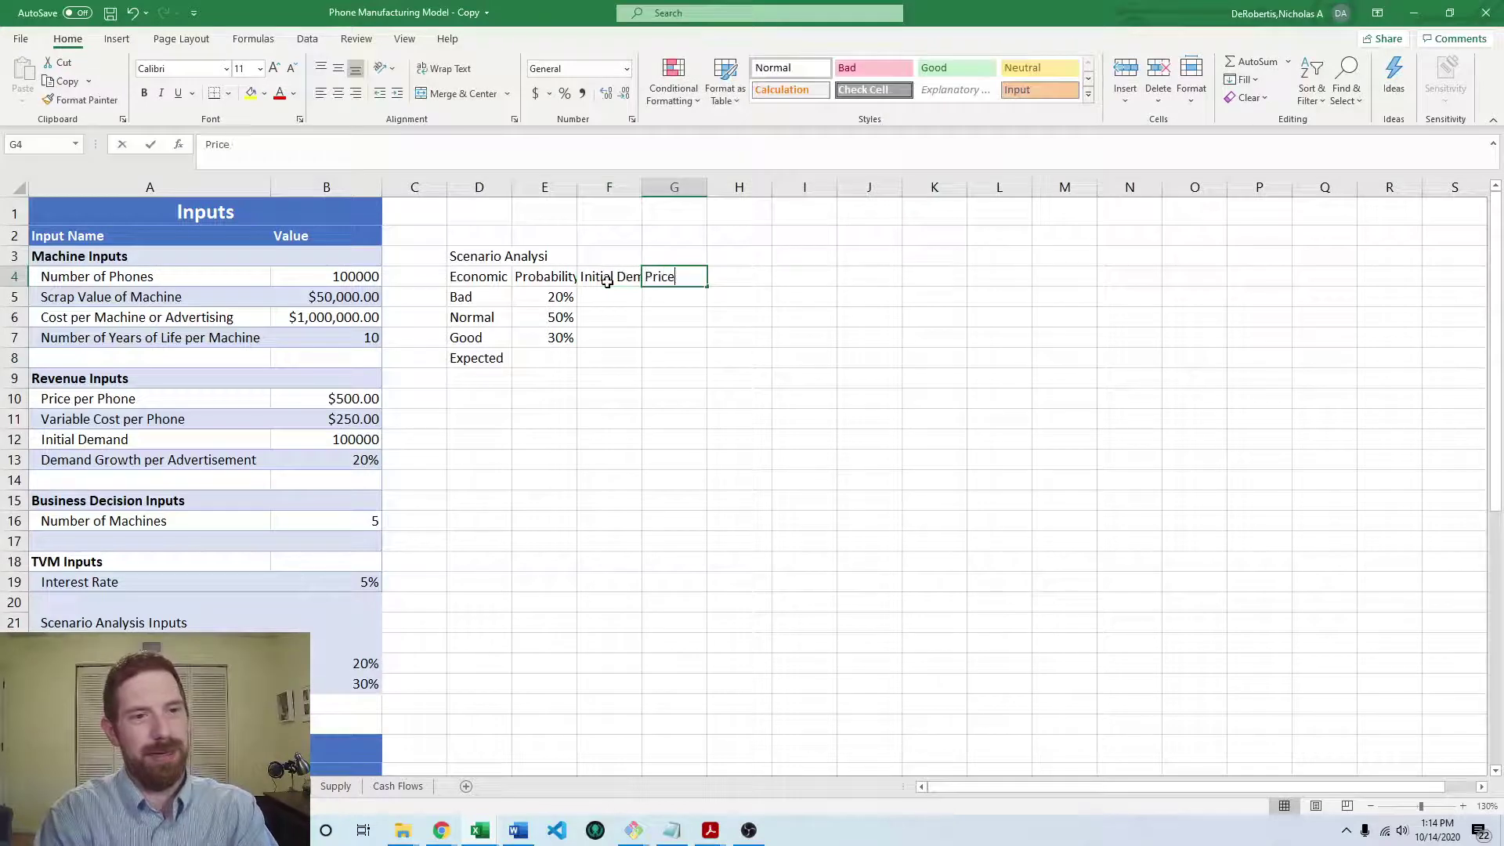
pyautogui.write('/Phoner')
pyautogui.press('Return')
pyautogui.click(607, 280)
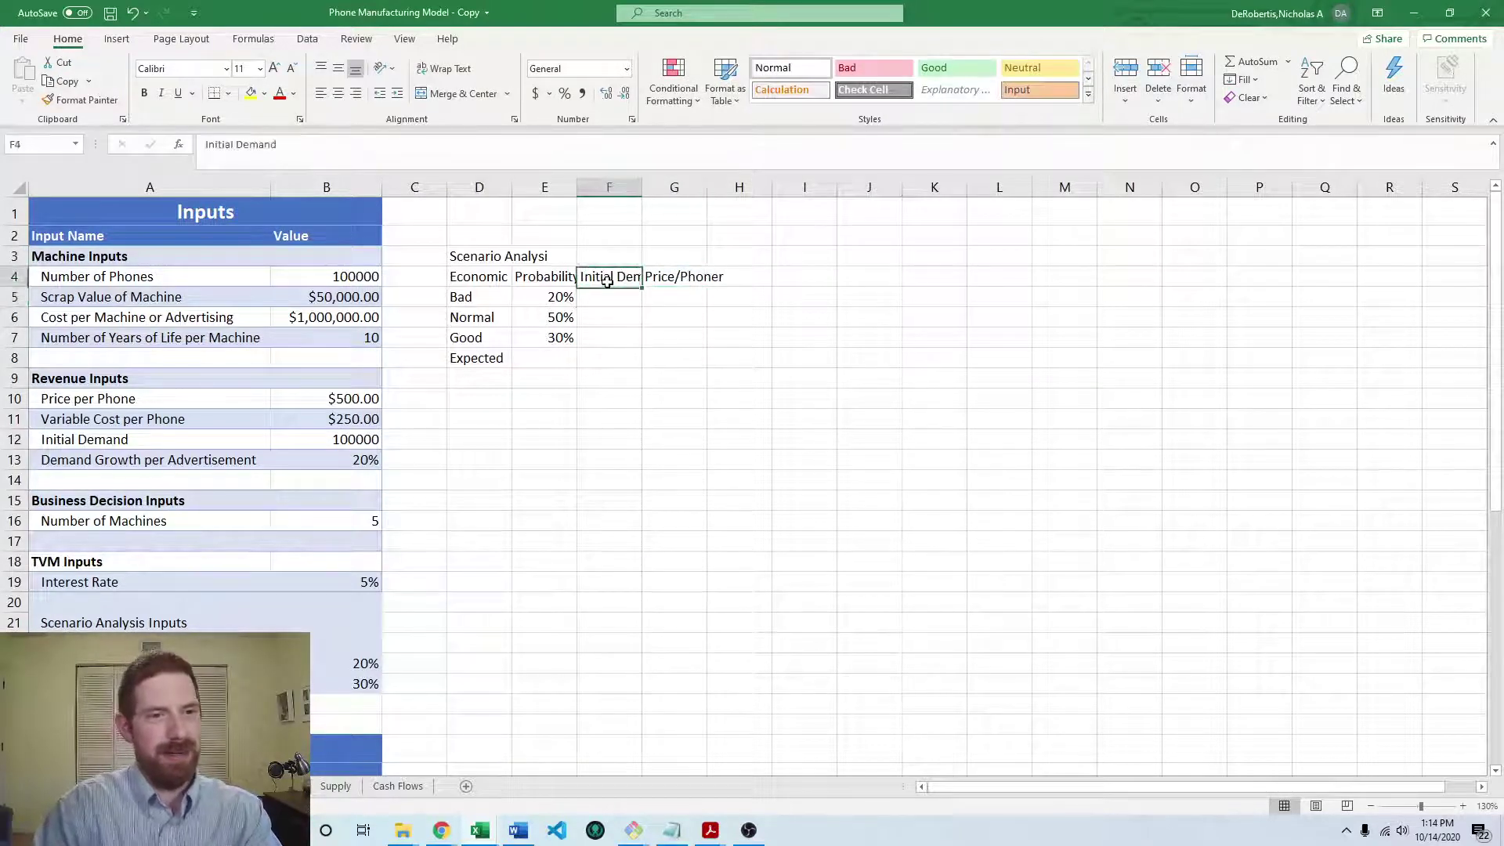
pyautogui.click(673, 276)
pyautogui.click(453, 146)
pyautogui.press('BackSpace')
pyautogui.click(586, 307)
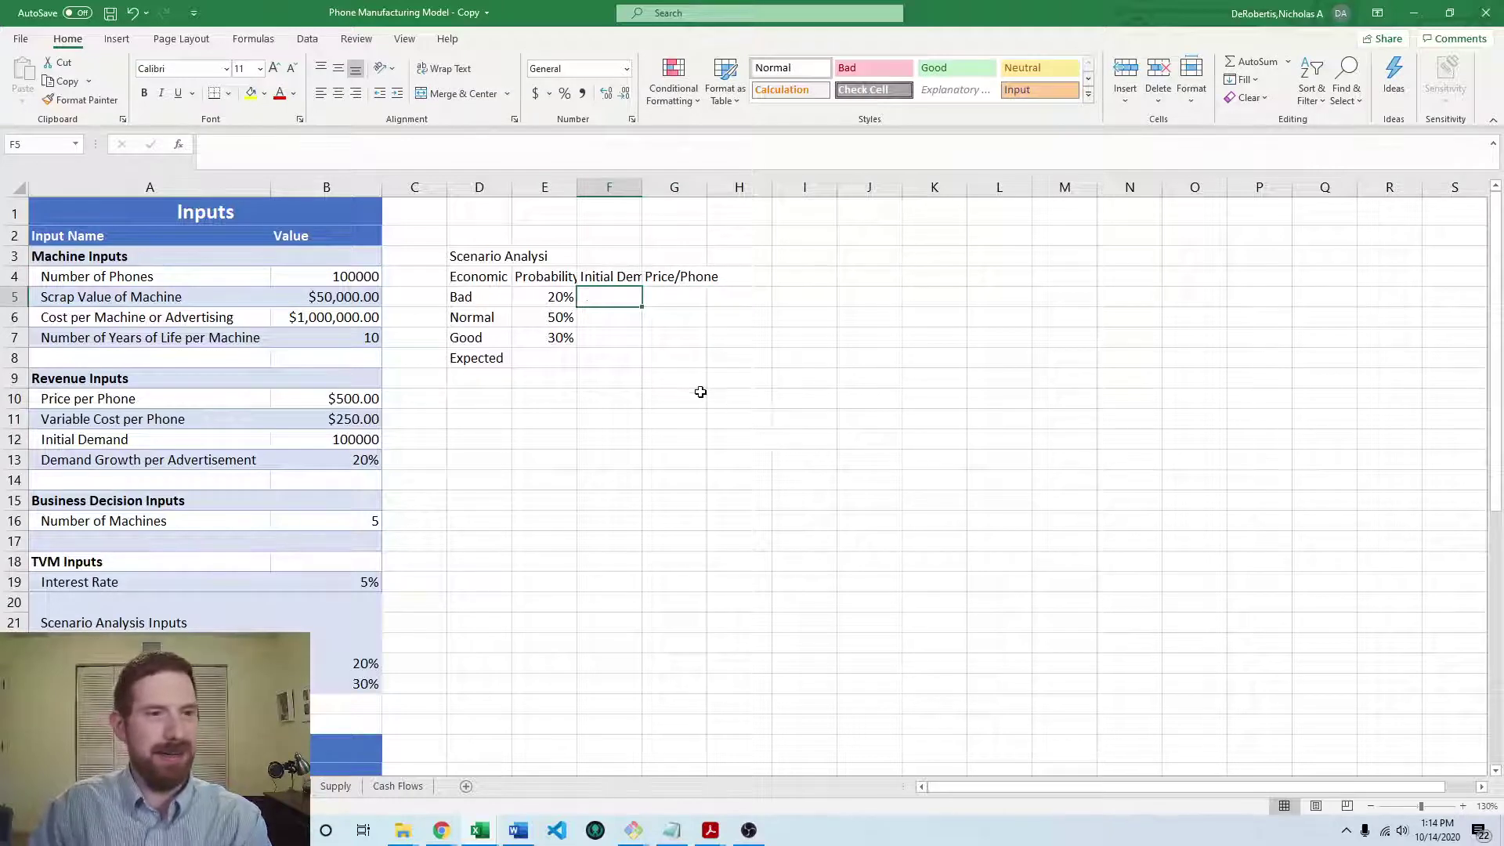
# Step: Enter Normal demand 100000 and prices 500 (Normal), 750 (Good) and 400 (Bad)
pyautogui.press('Down')
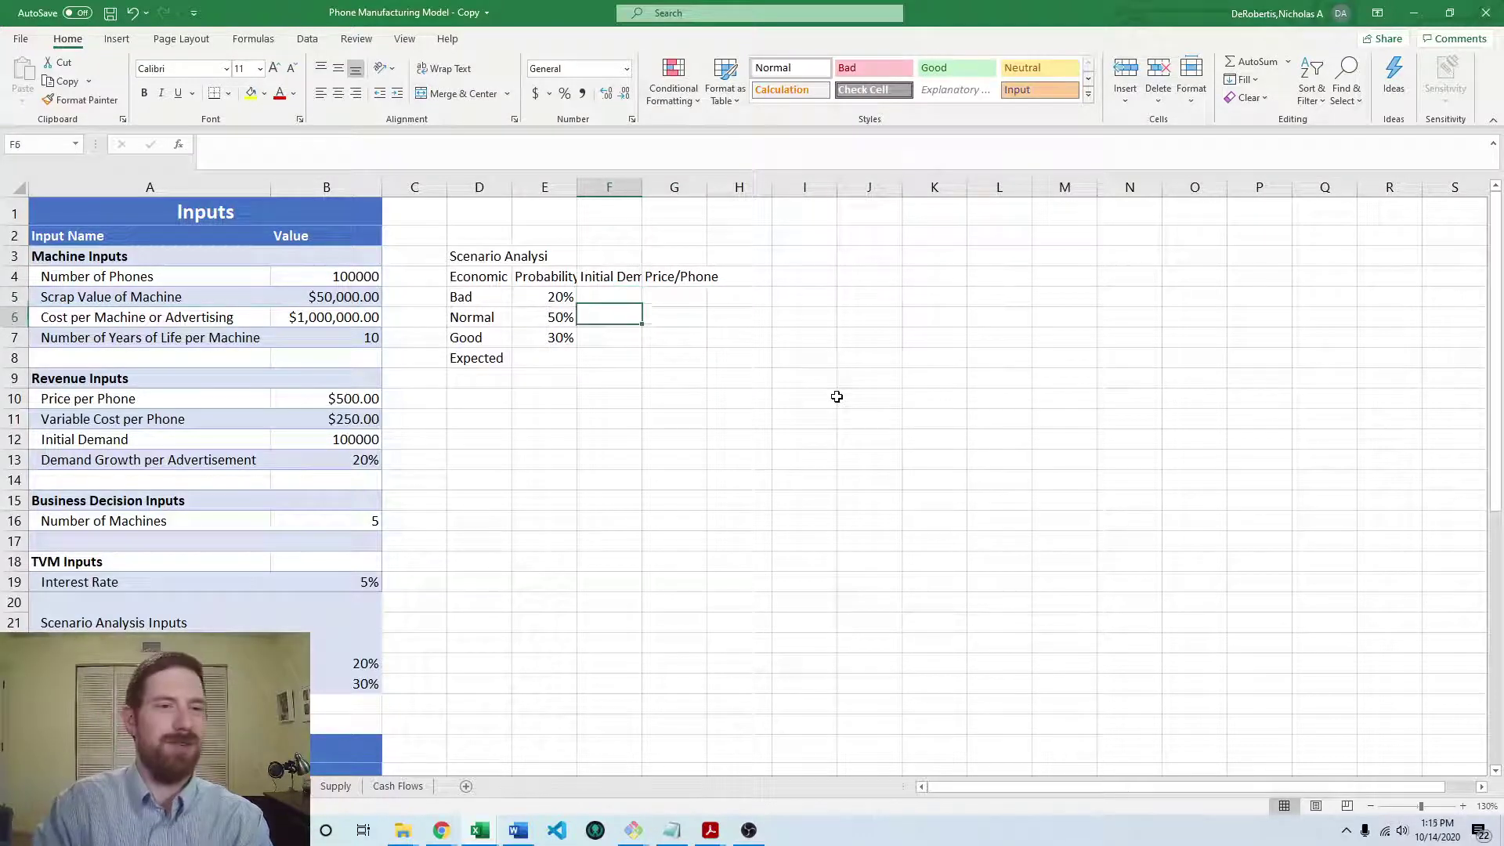
pyautogui.write('10000')
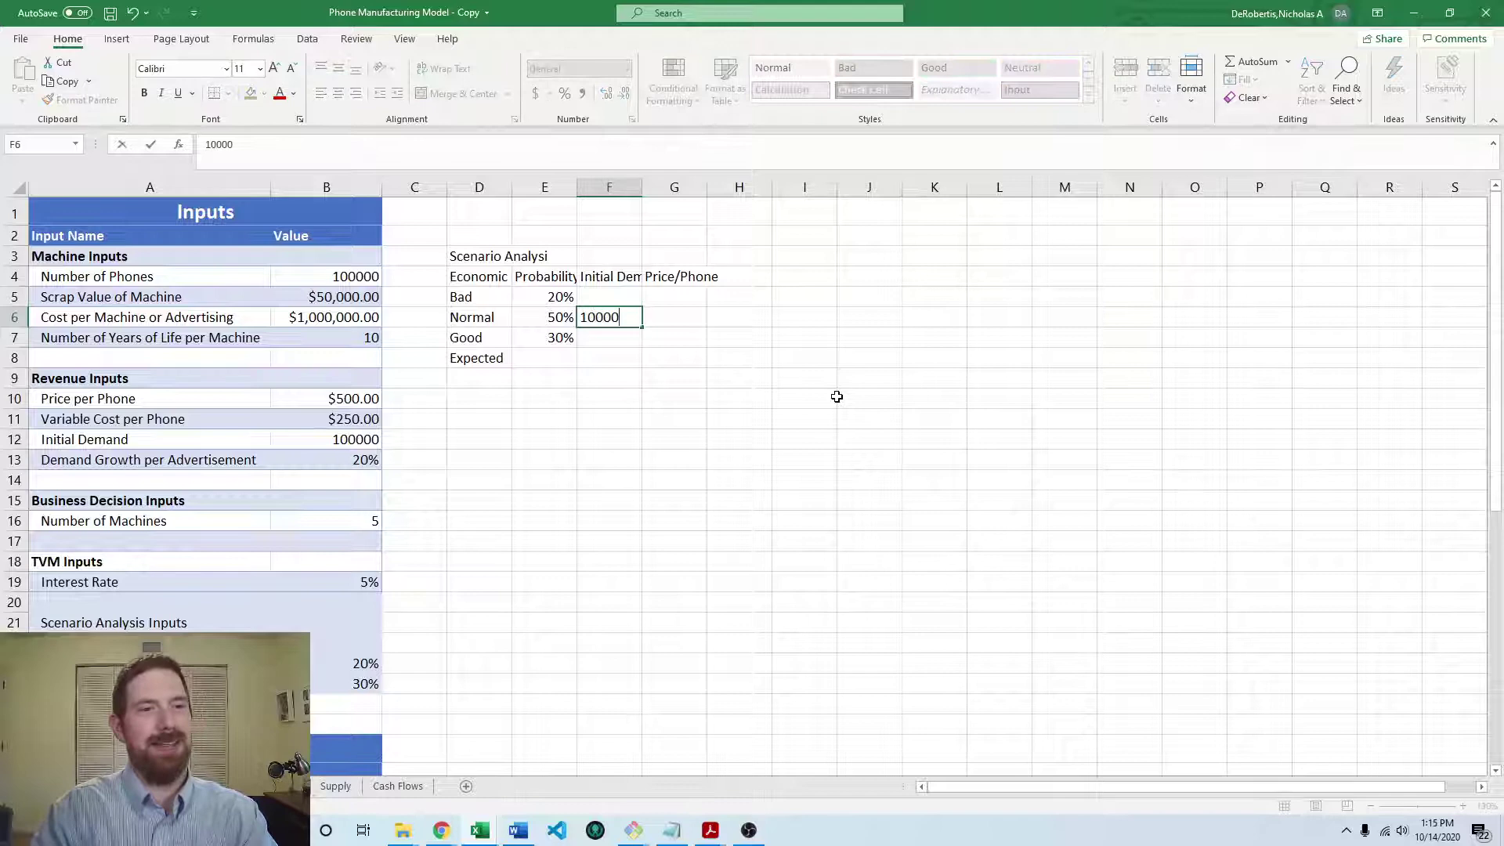
pyautogui.write('0')
pyautogui.press('Tab')
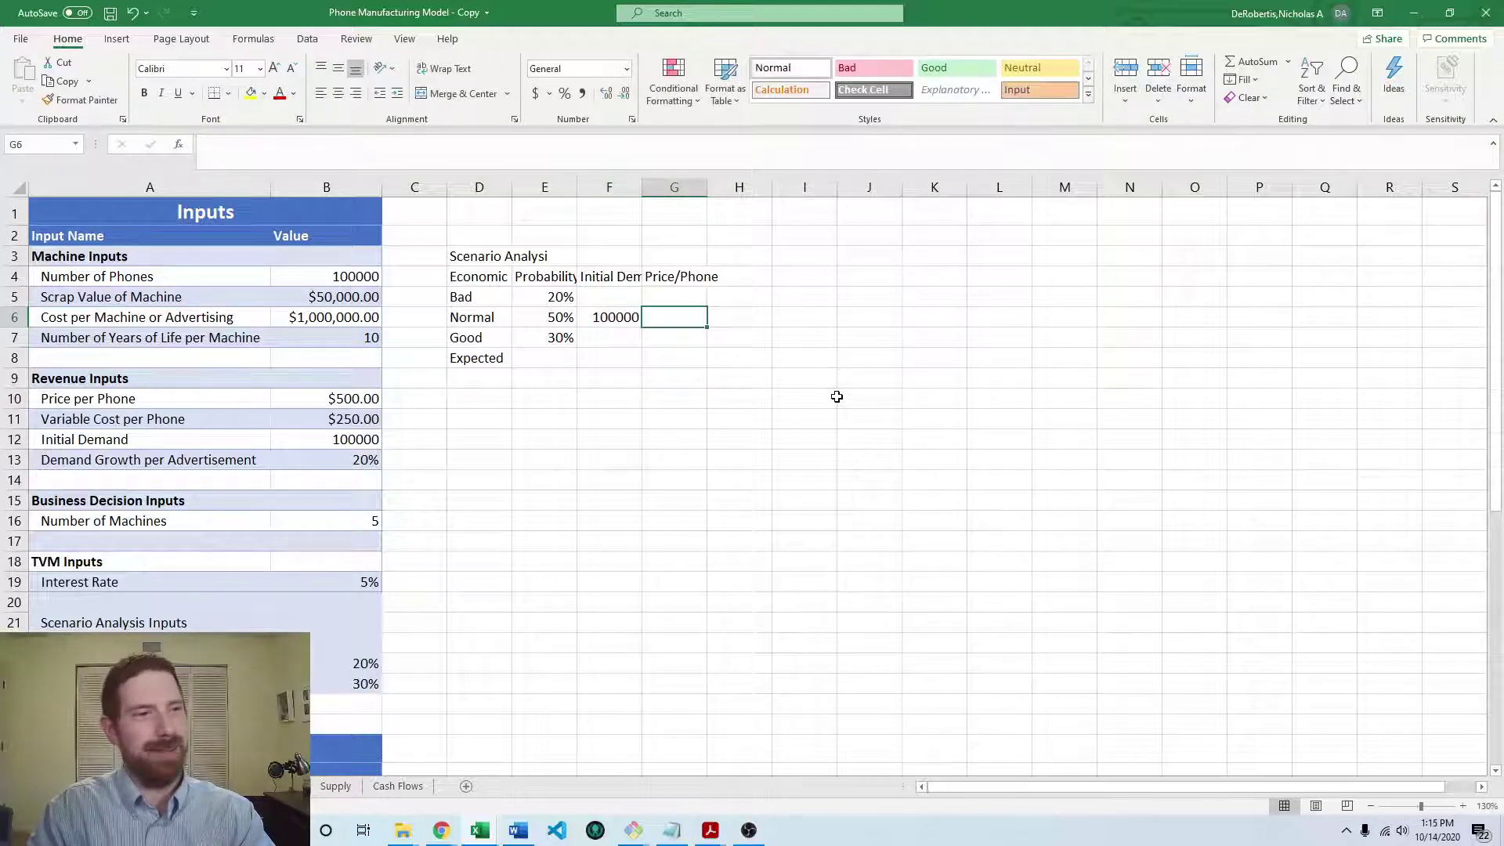
pyautogui.write('5000')
pyautogui.press('BackSpace')
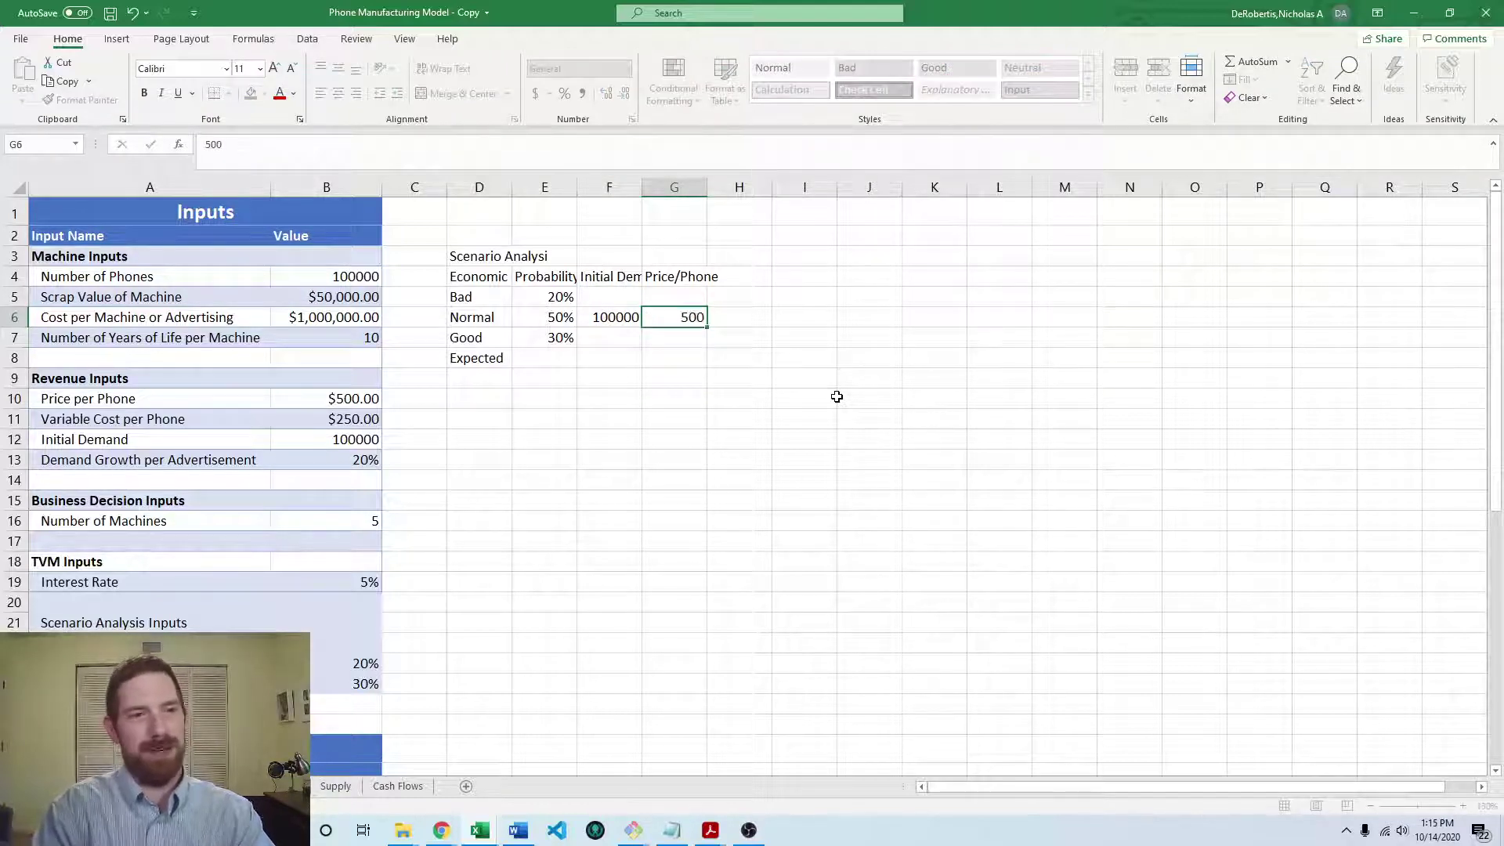
pyautogui.press('Return')
pyautogui.press('Right')
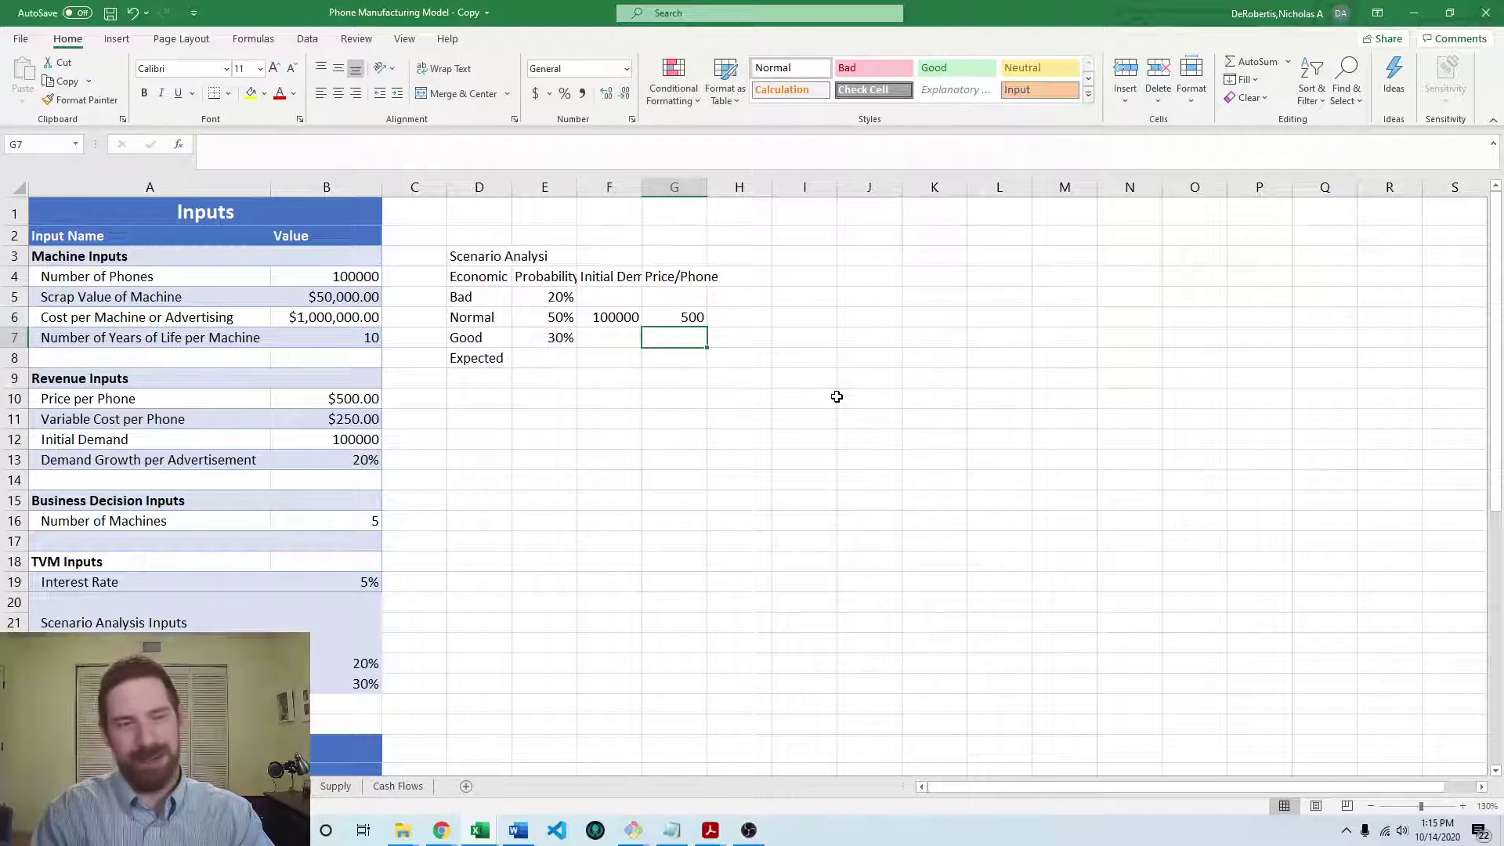
pyautogui.write('750')
pyautogui.press('Up')
pyautogui.press('Up')
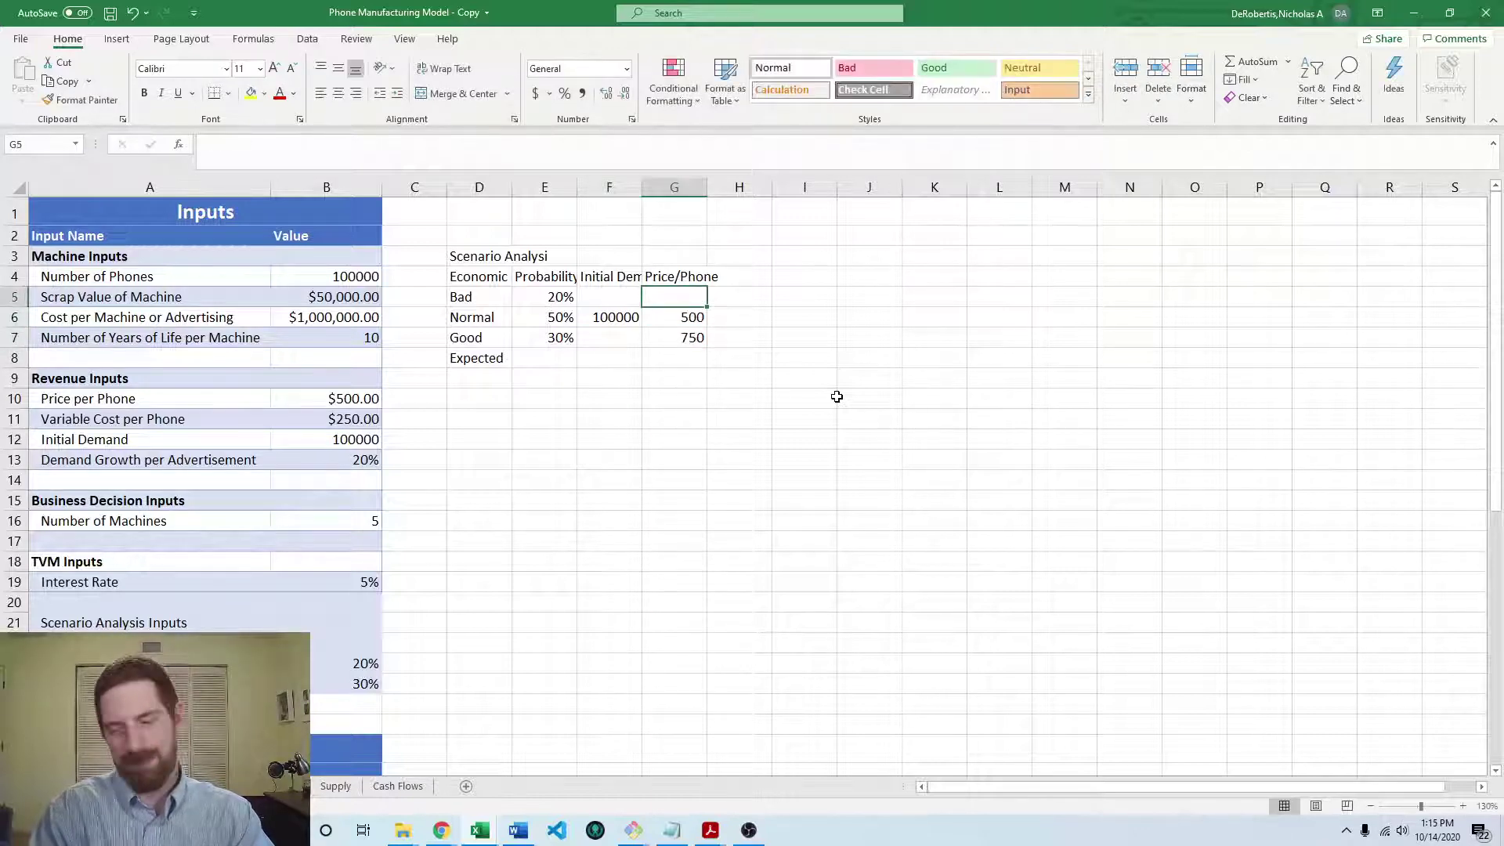
pyautogui.write('400')
pyautogui.press('Return')
pyautogui.press('Up')
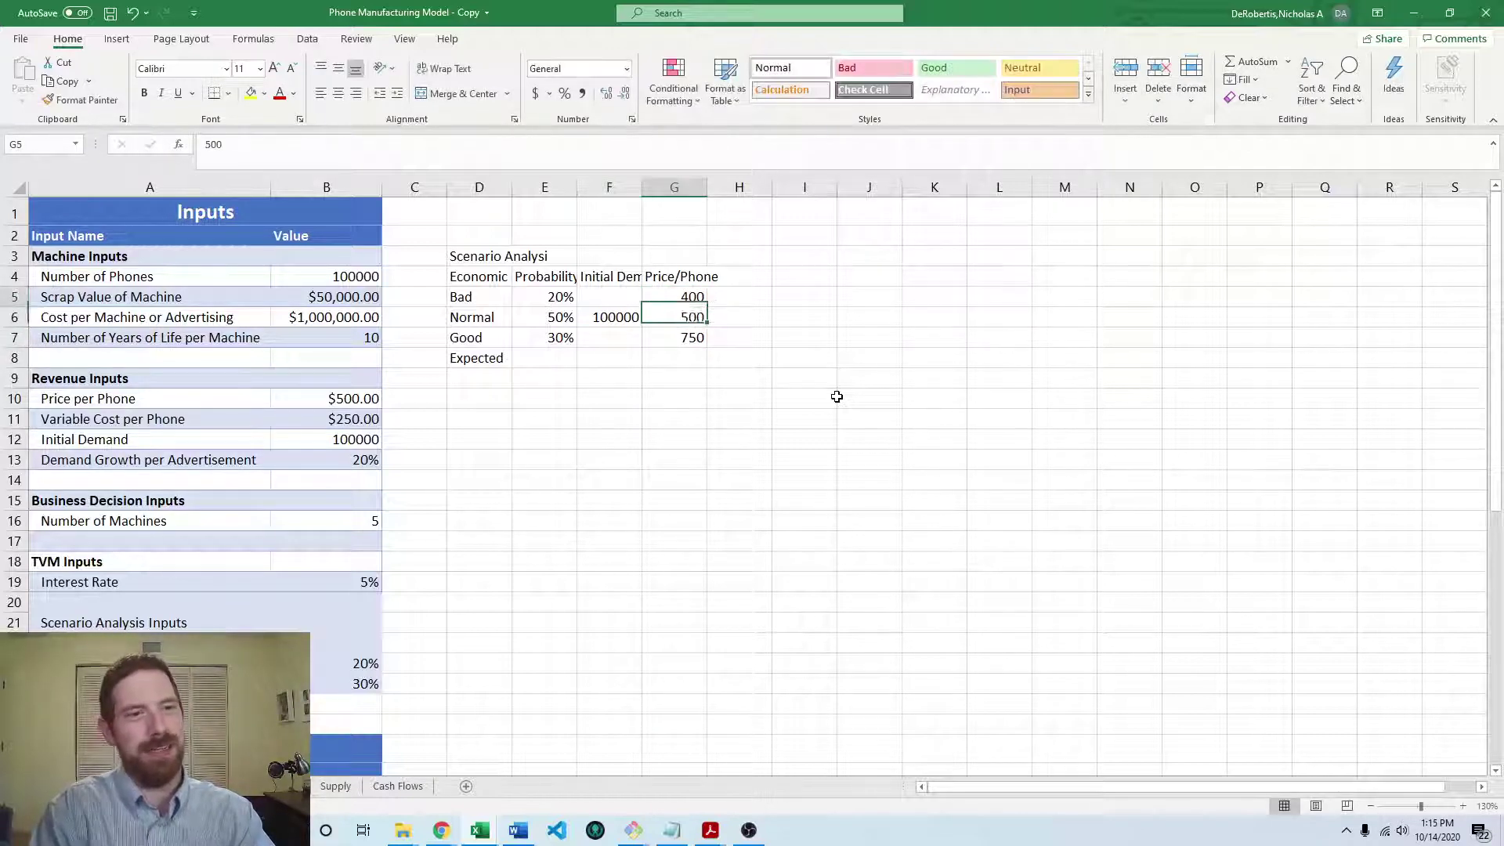
# Step: Enter initial demand 70000 for the Bad case and 150000 for the Good case
pyautogui.press('Left')
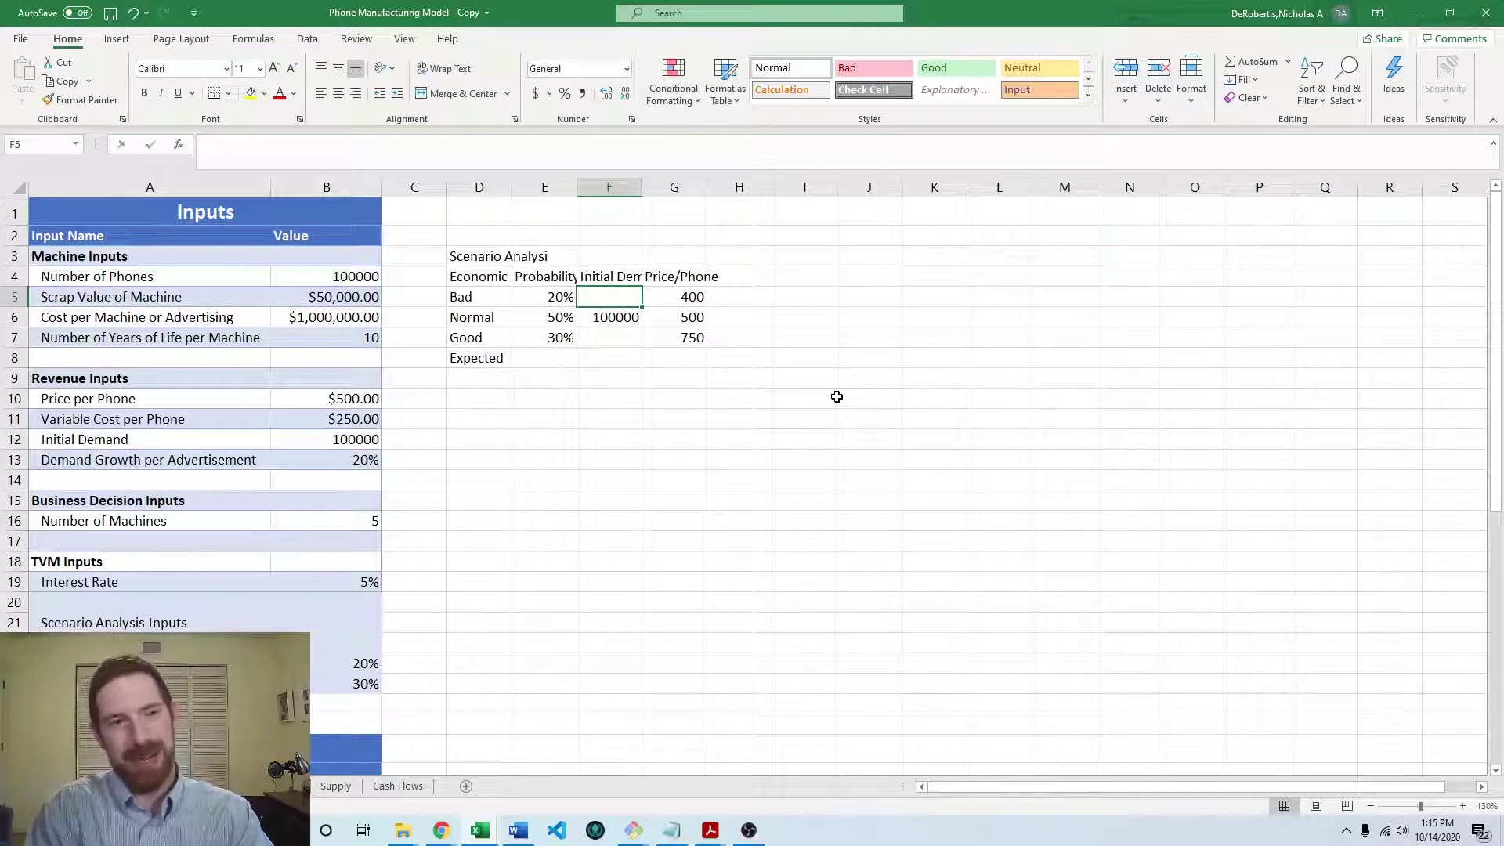
pyautogui.write('70000')
pyautogui.press('Return')
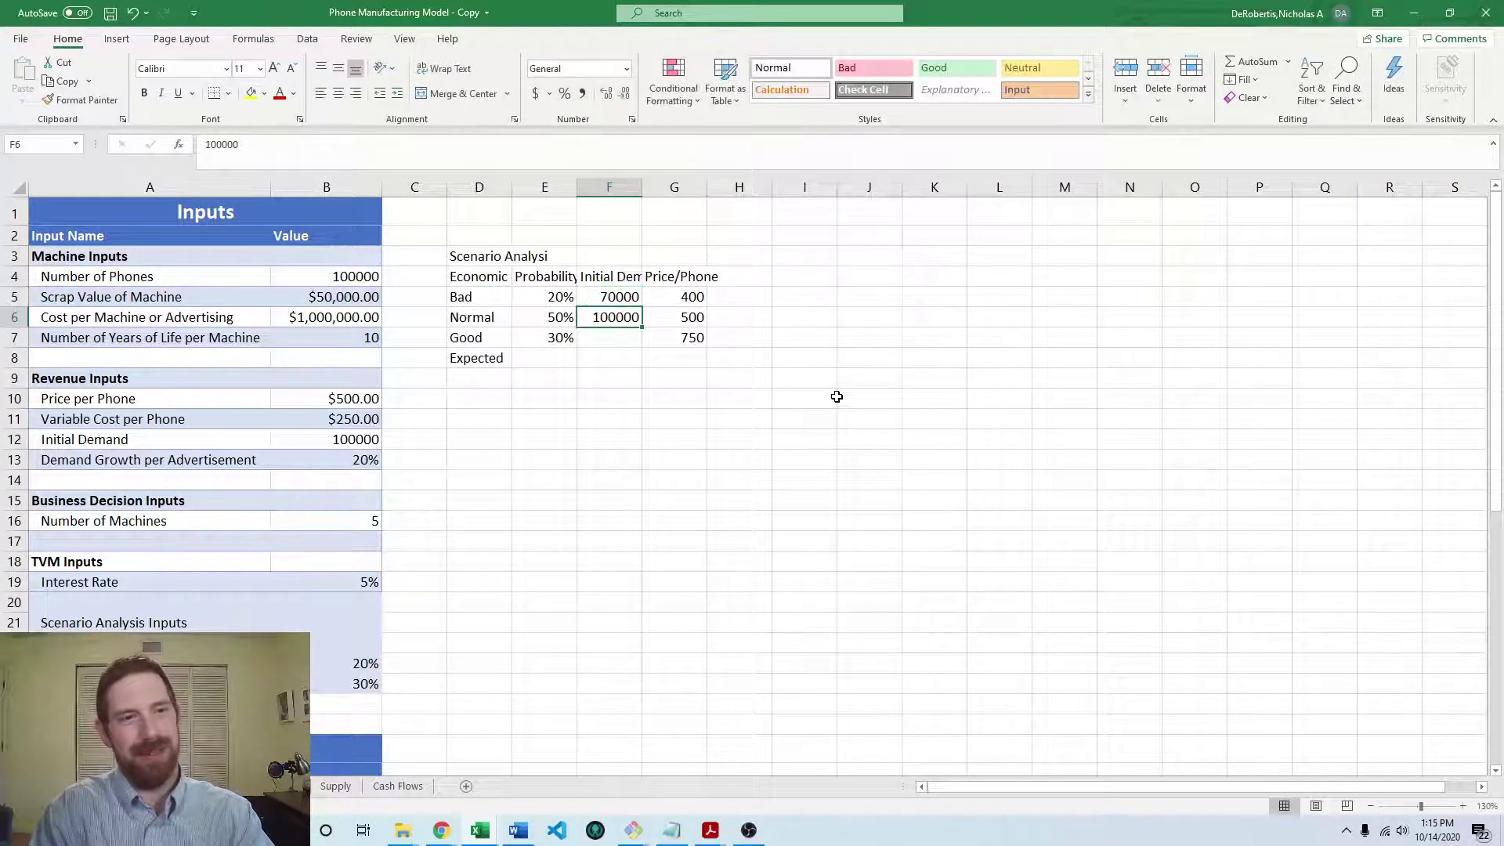
pyautogui.press('Down')
pyautogui.write('150000')
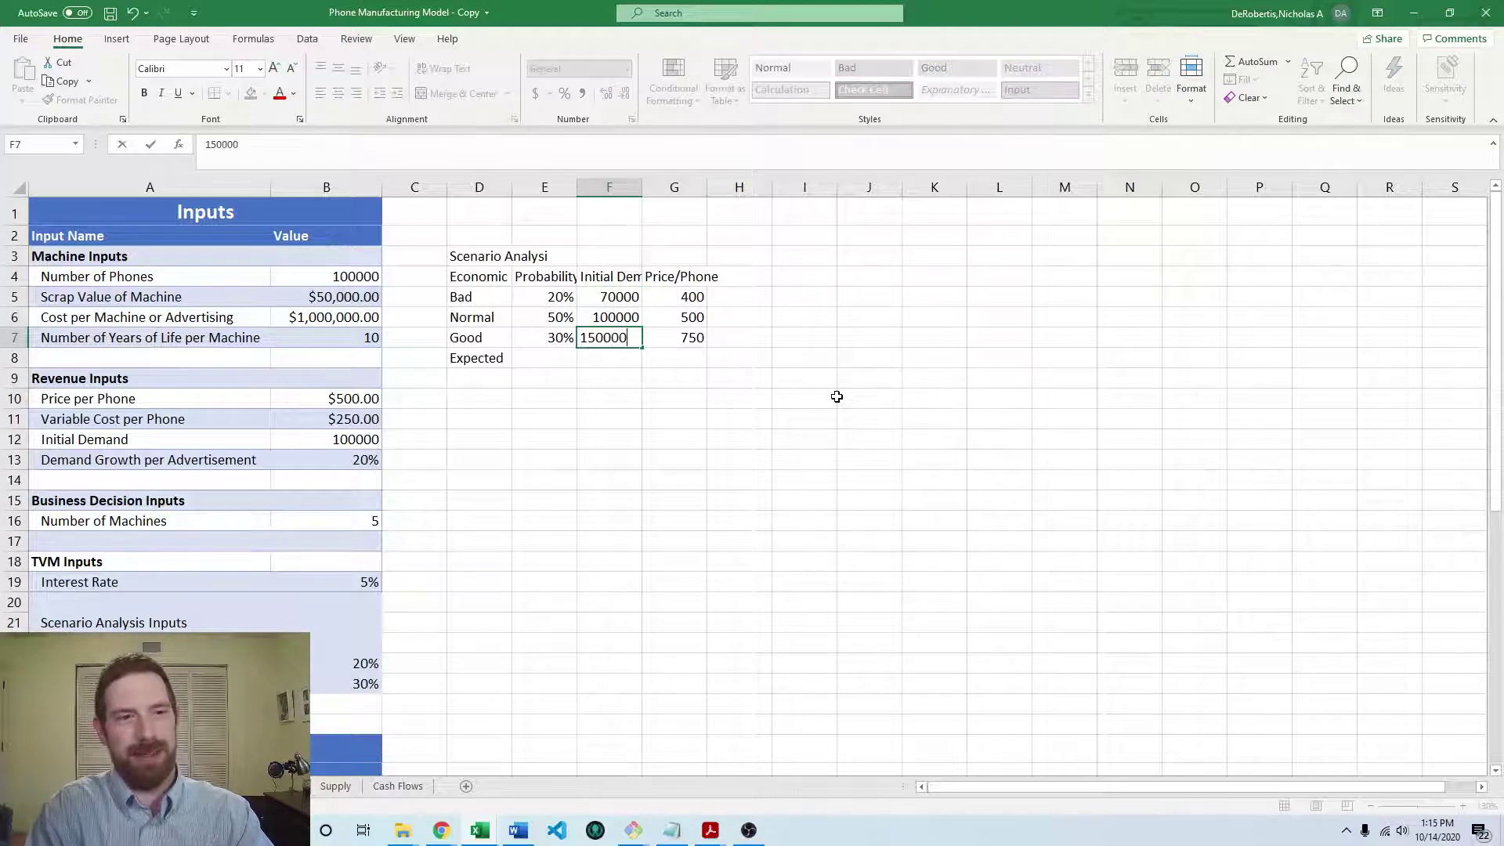
pyautogui.press('Return')
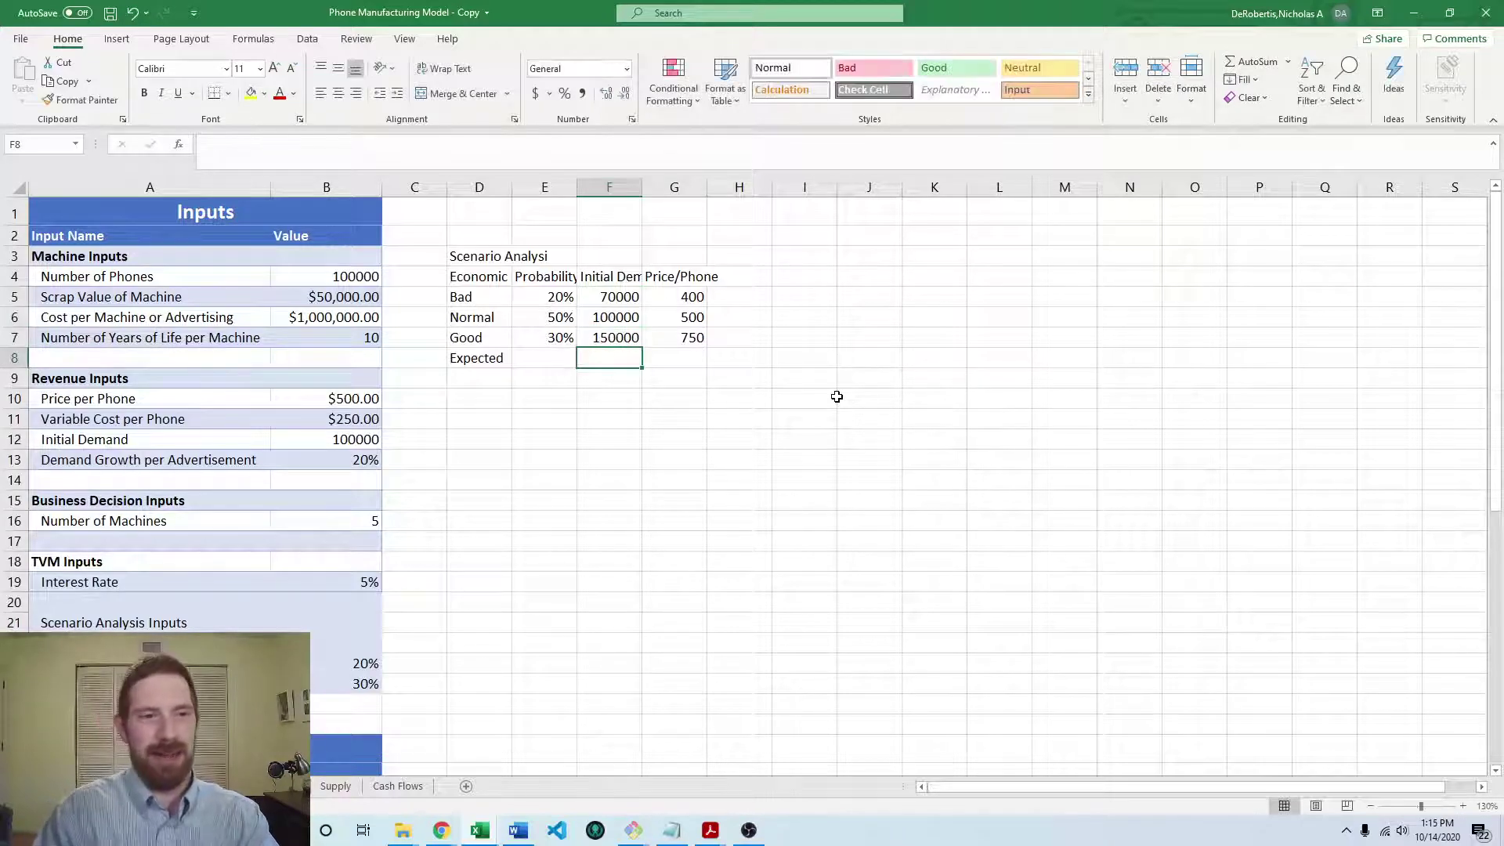
# Step: Link D12 to the Net Present Value of Business (=B29), showing $369,276,542.47
pyautogui.click(583, 484)
pyautogui.click(623, 583)
pyautogui.click(491, 479)
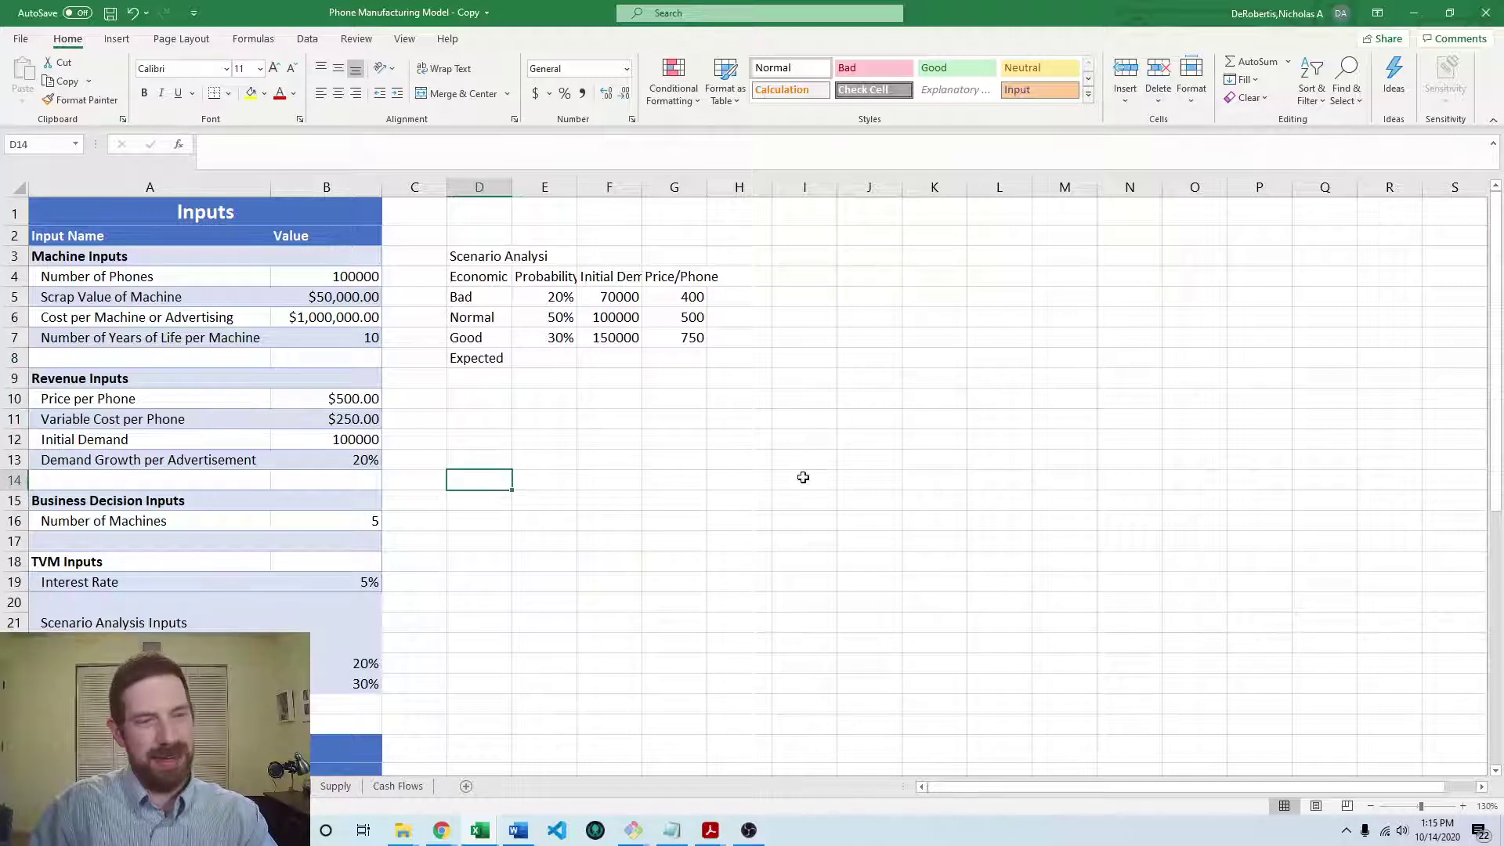
pyautogui.click(474, 443)
pyautogui.write('=')
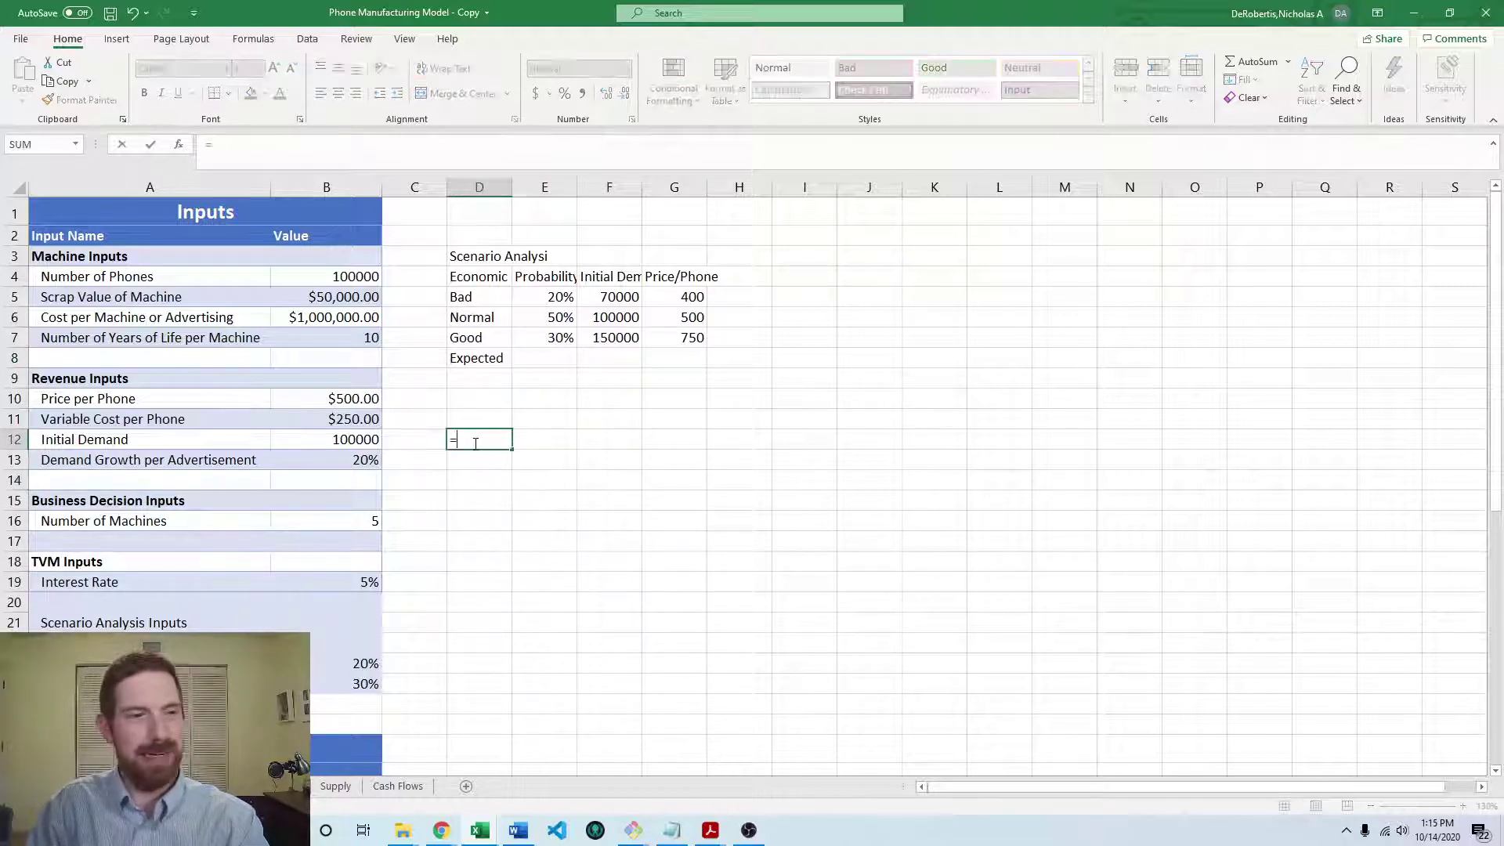
pyautogui.scroll(-5, 436, 547)
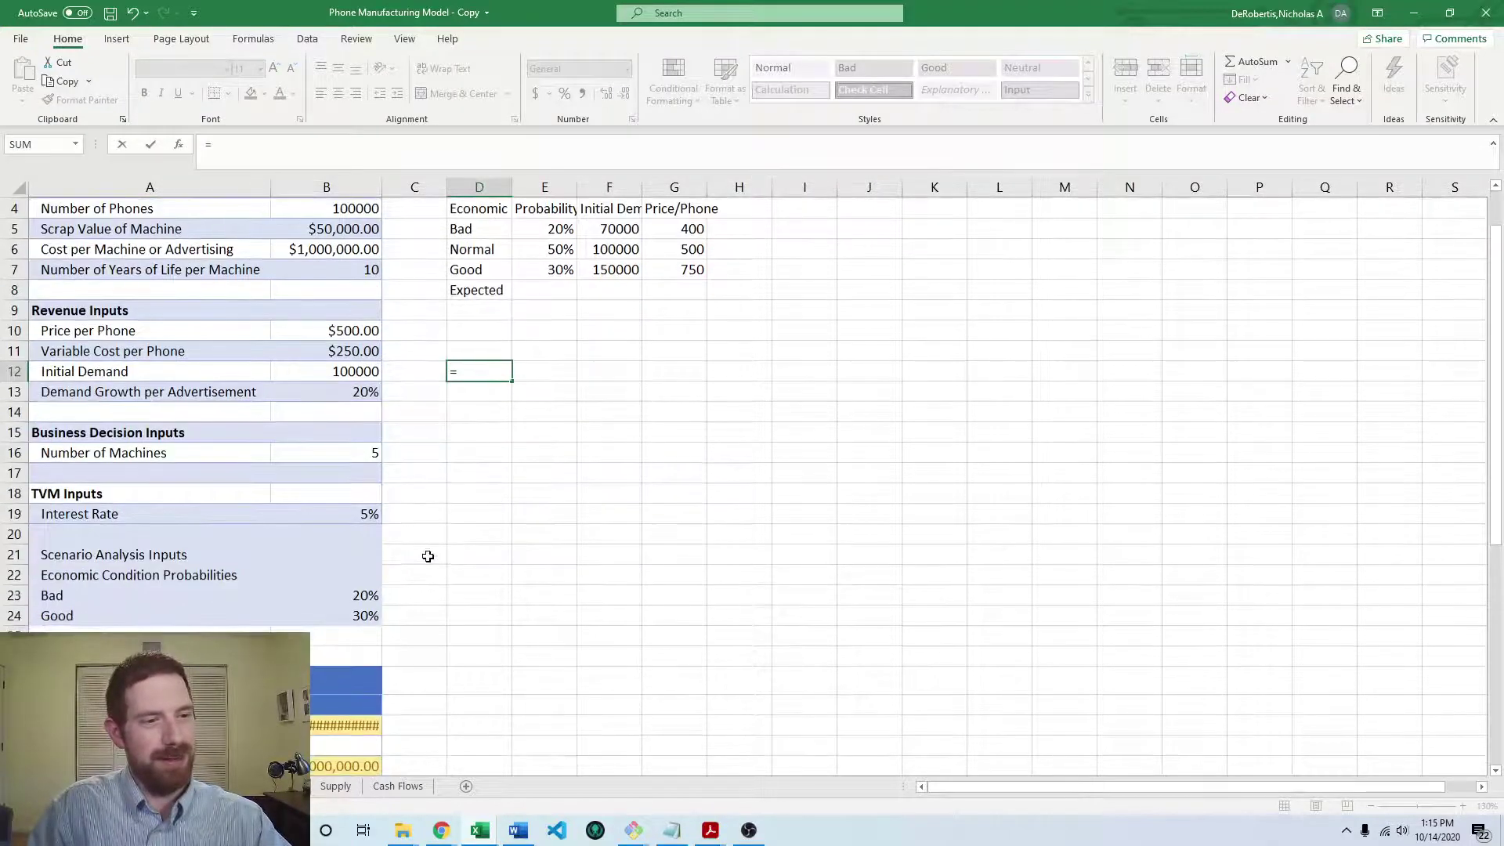
pyautogui.click(364, 477)
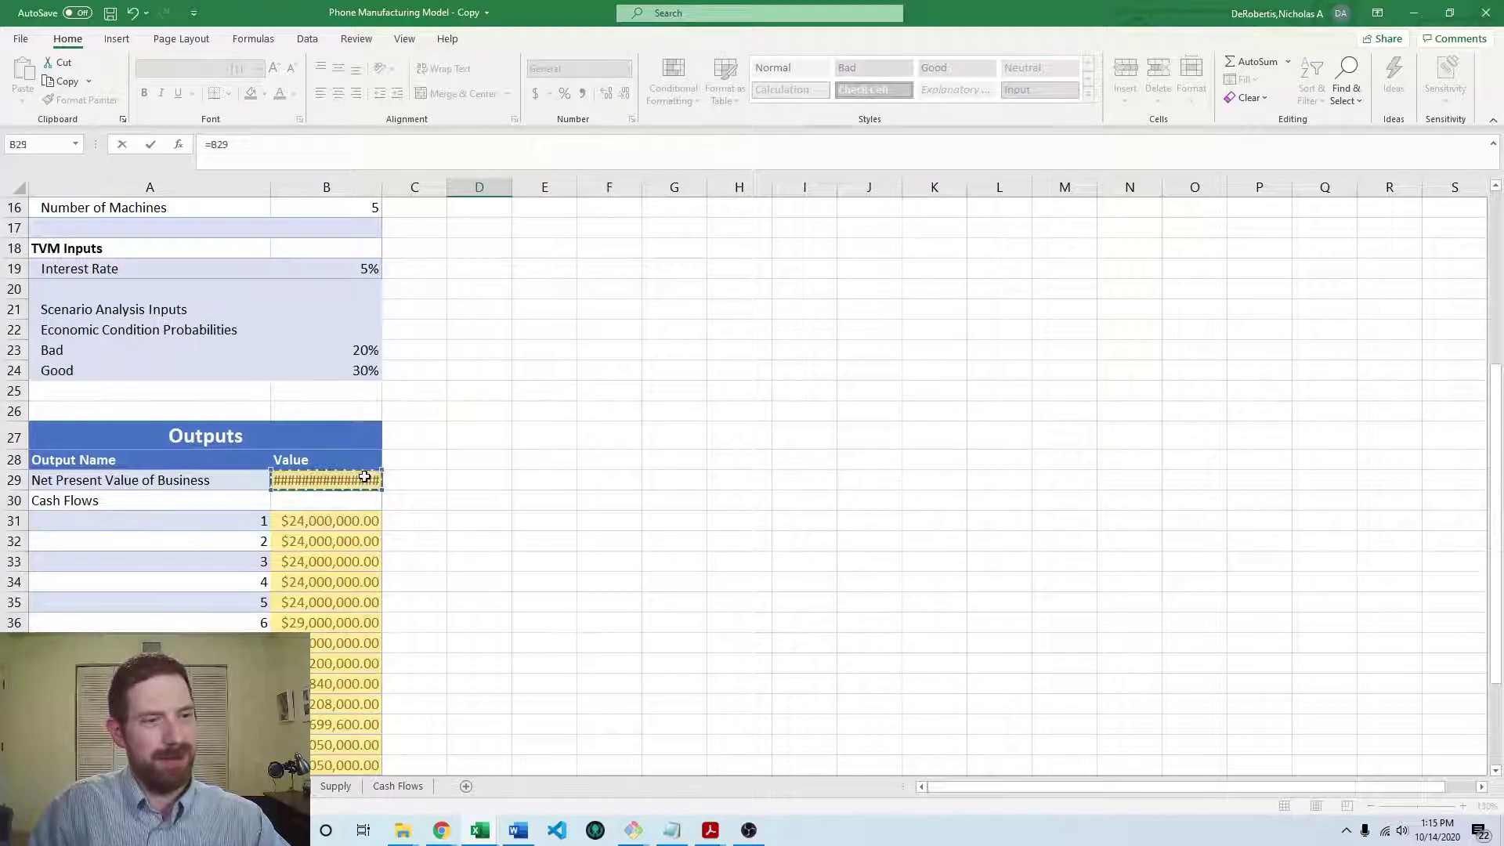
pyautogui.press('Return')
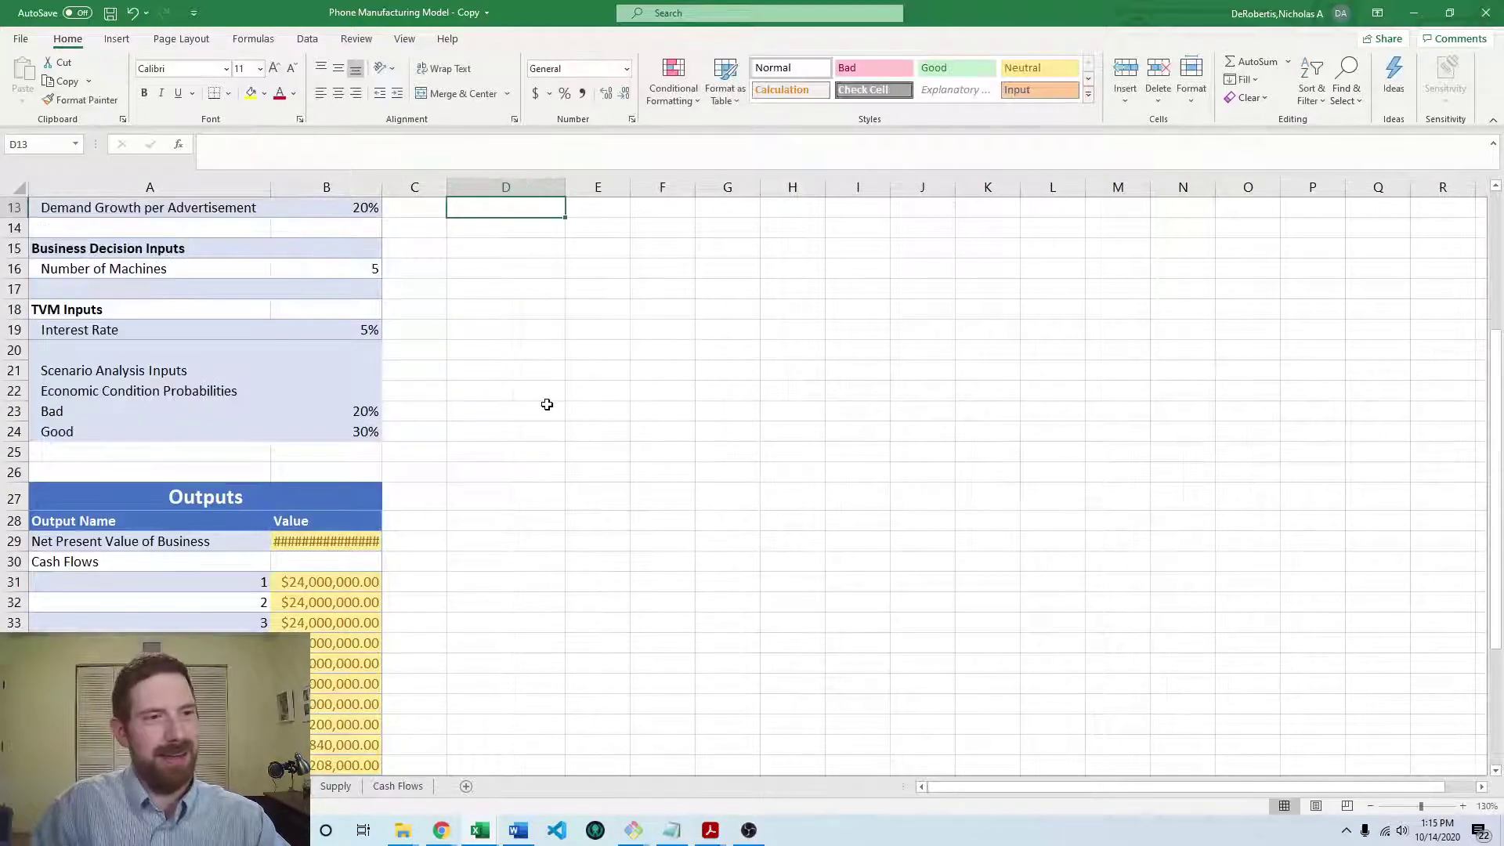
pyautogui.scroll(4, 548, 404)
# Step: Copy the three initial demand values in F5:F7
pyautogui.click(586, 427)
pyautogui.click(599, 441)
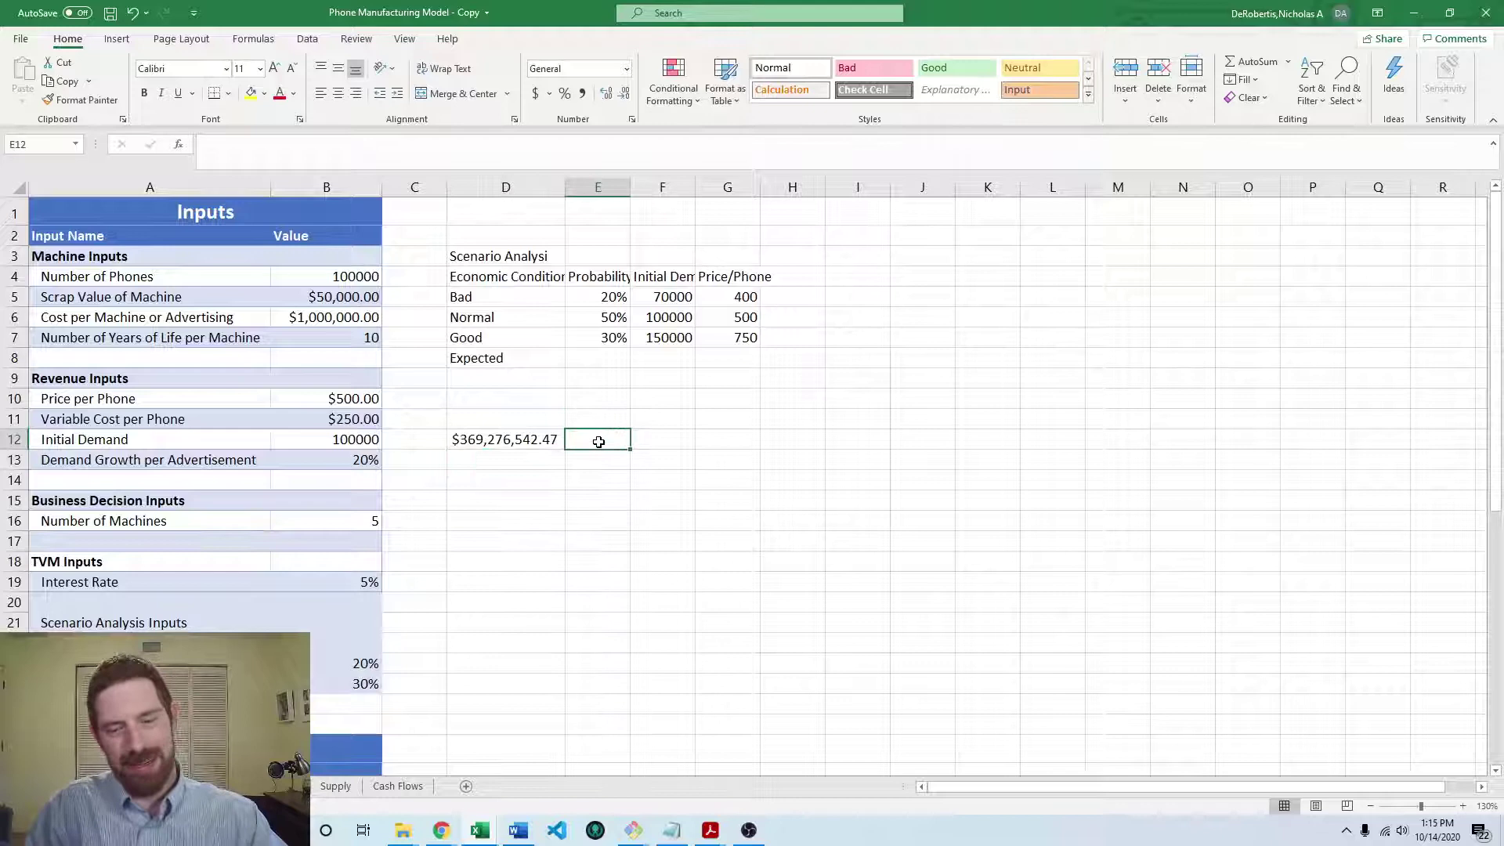
pyautogui.moveTo(669, 300); pyautogui.dragTo(682, 341)
pyautogui.hotkey('ctrl', 'c')
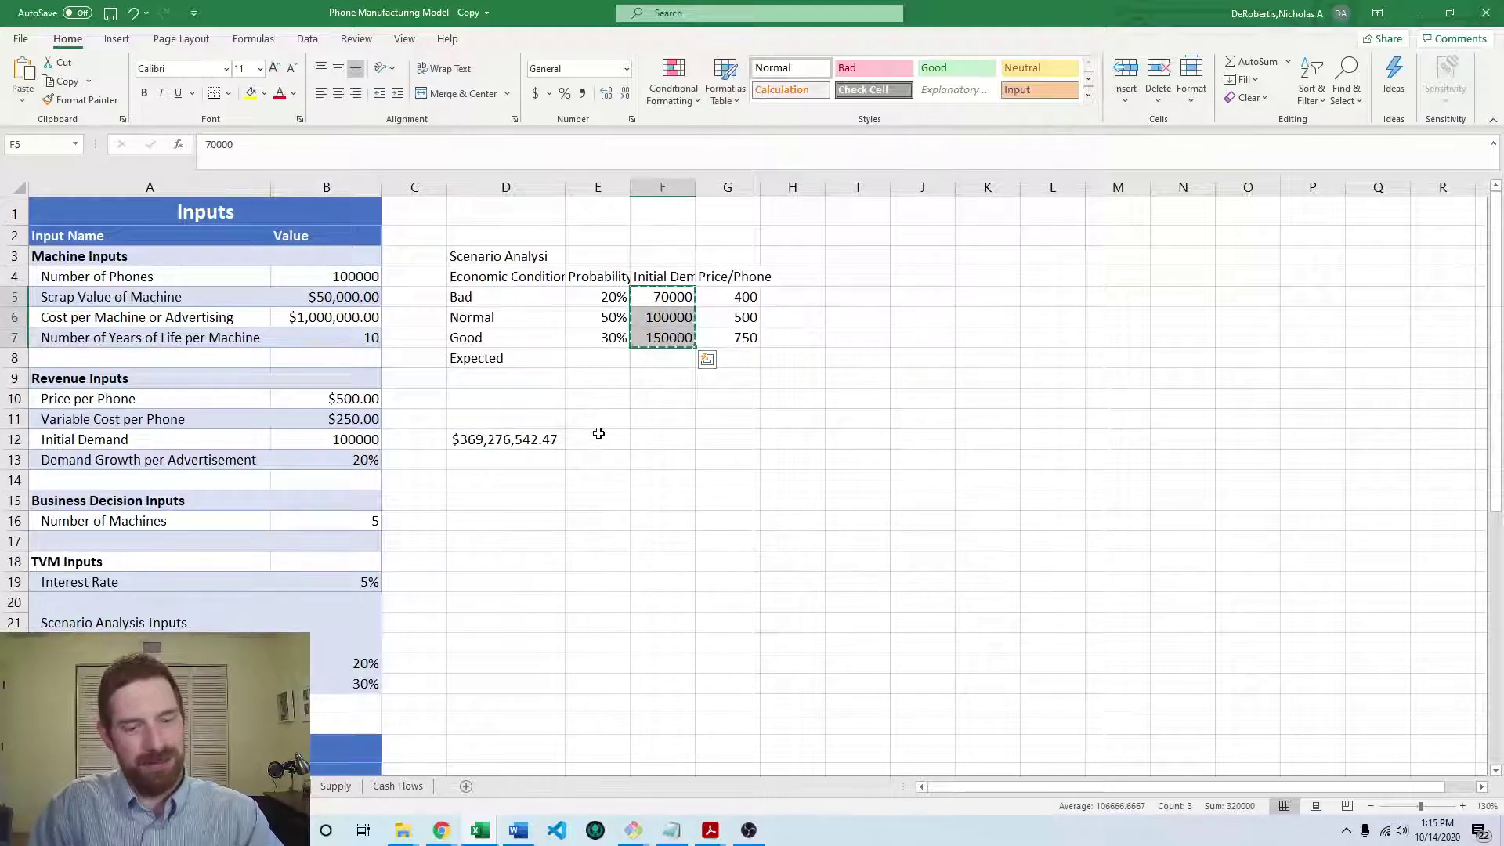
# Step: Paste demands transposed across E12:G12 and prices 400, 500, 750 down D13:D15
pyautogui.rightClick(596, 441)
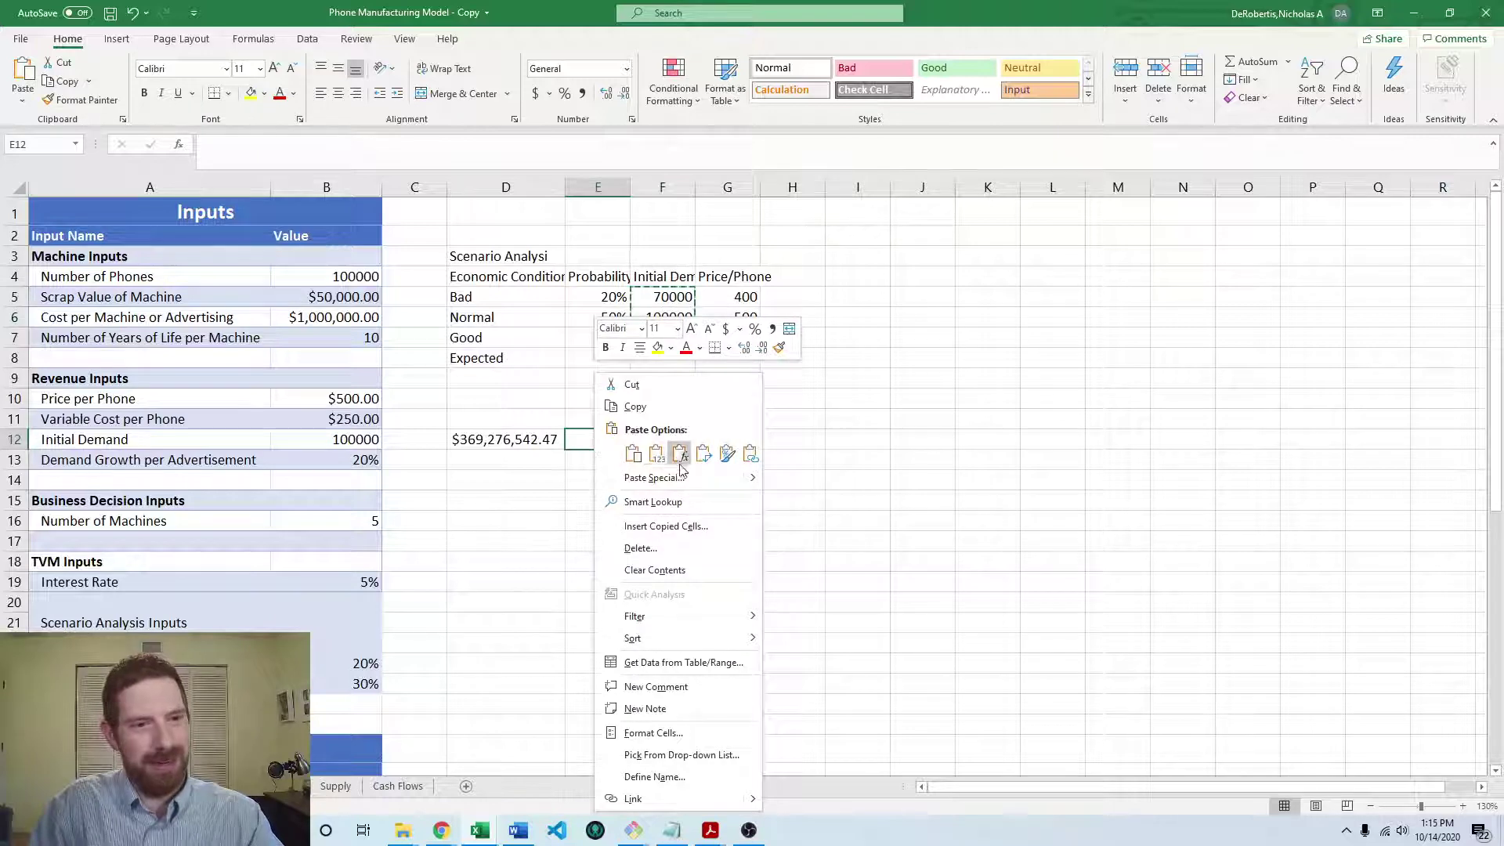
pyautogui.moveTo(743, 478)
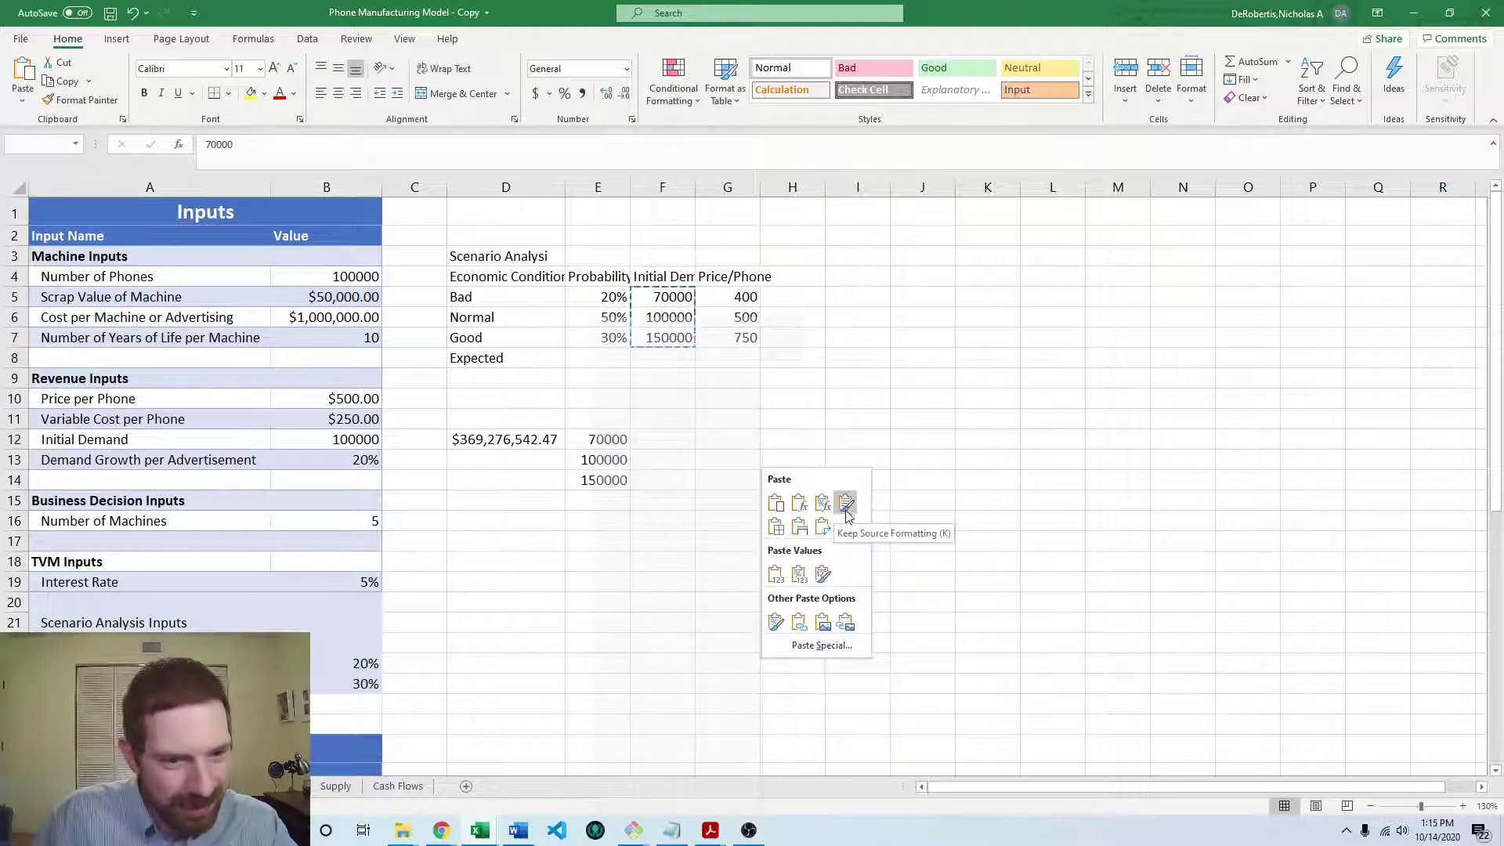
pyautogui.click(822, 527)
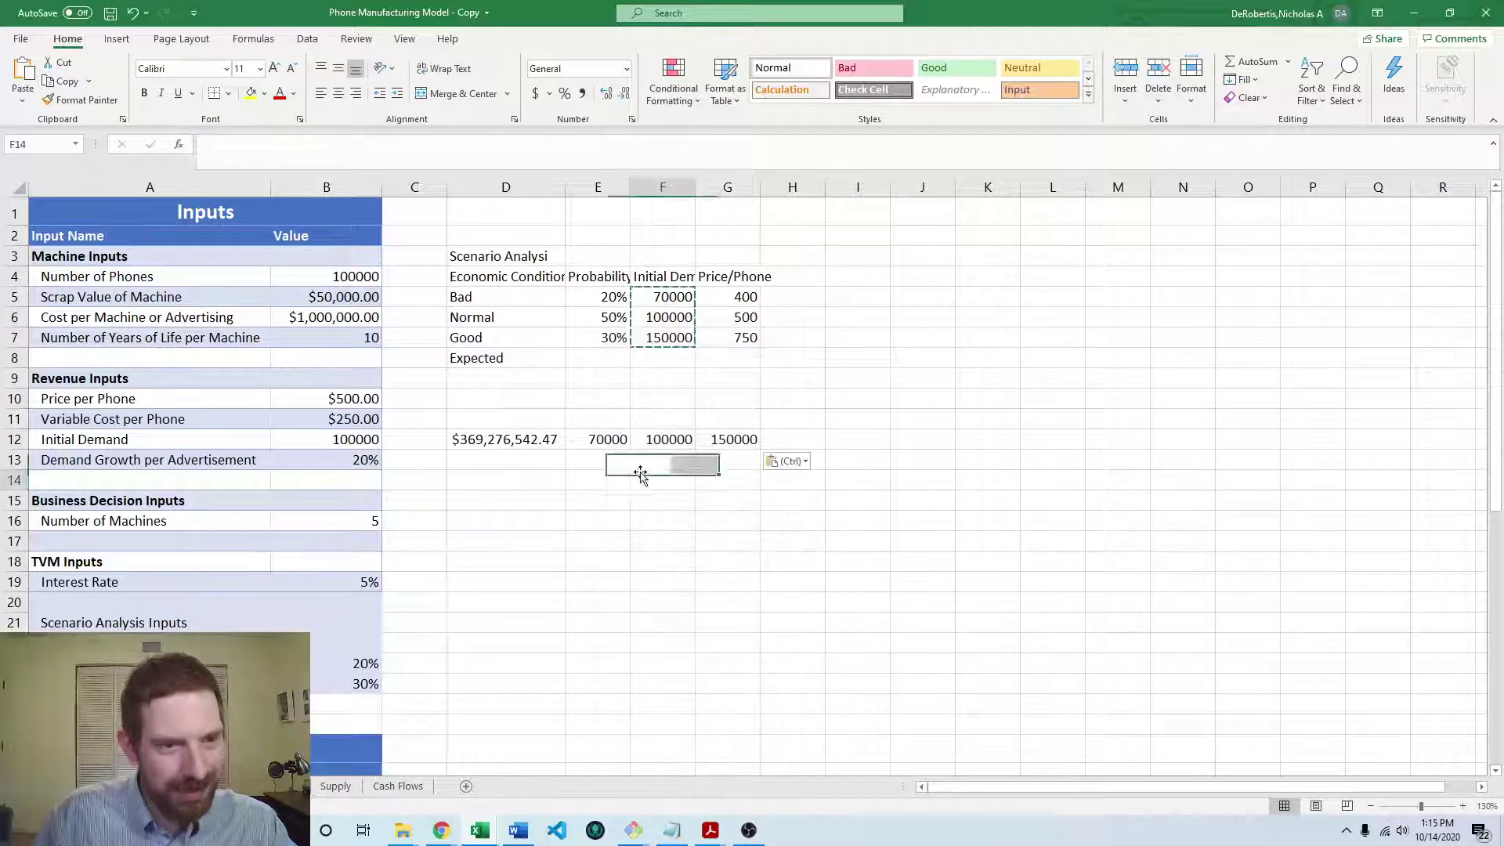
pyautogui.click(505, 460)
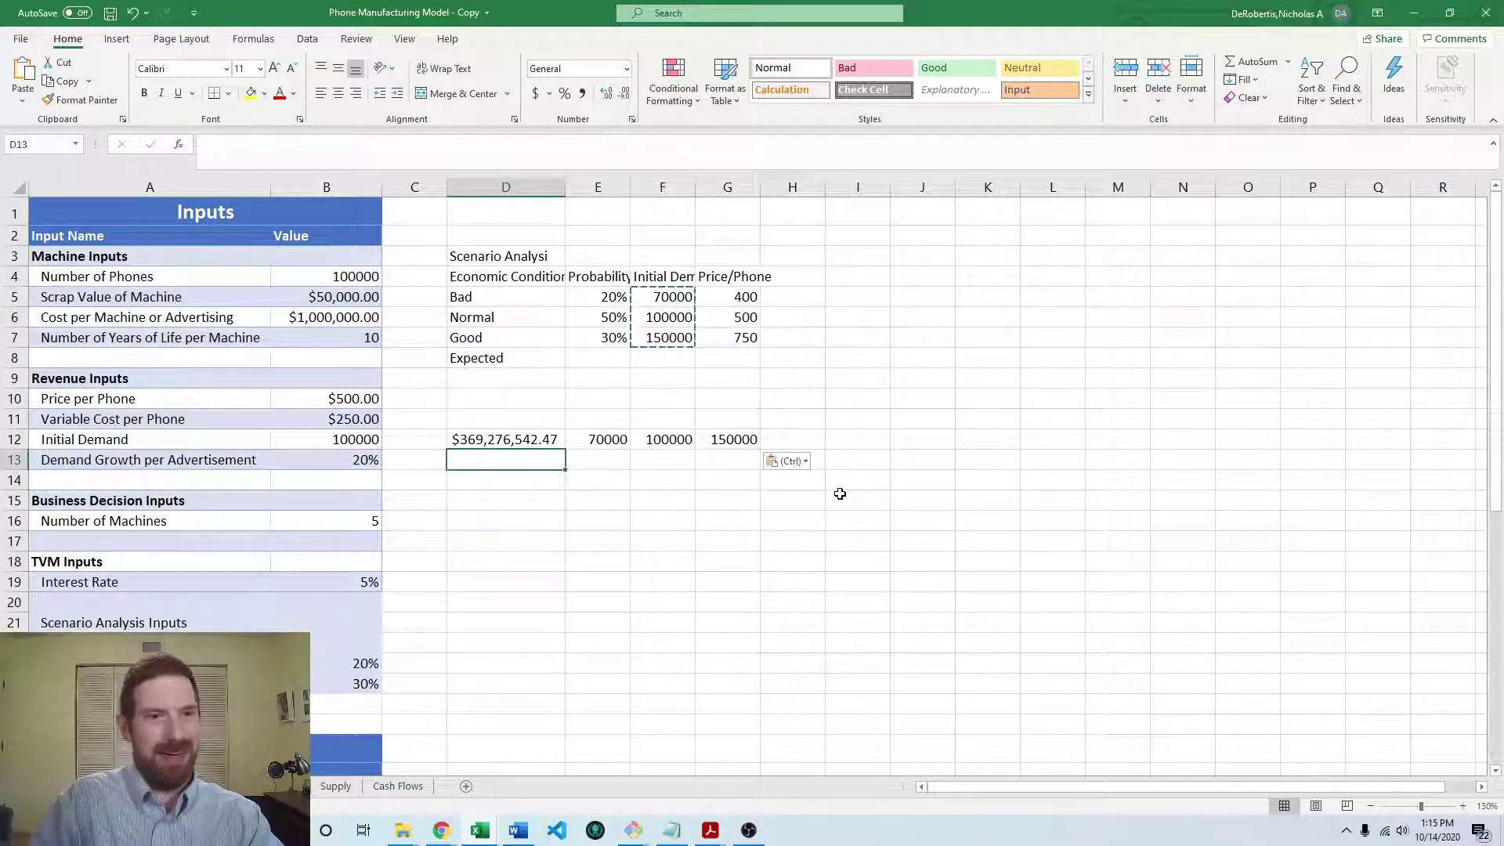
pyautogui.moveTo(744, 297); pyautogui.dragTo(744, 337)
pyautogui.hotkey('ctrl', 'c')
pyautogui.click(512, 458)
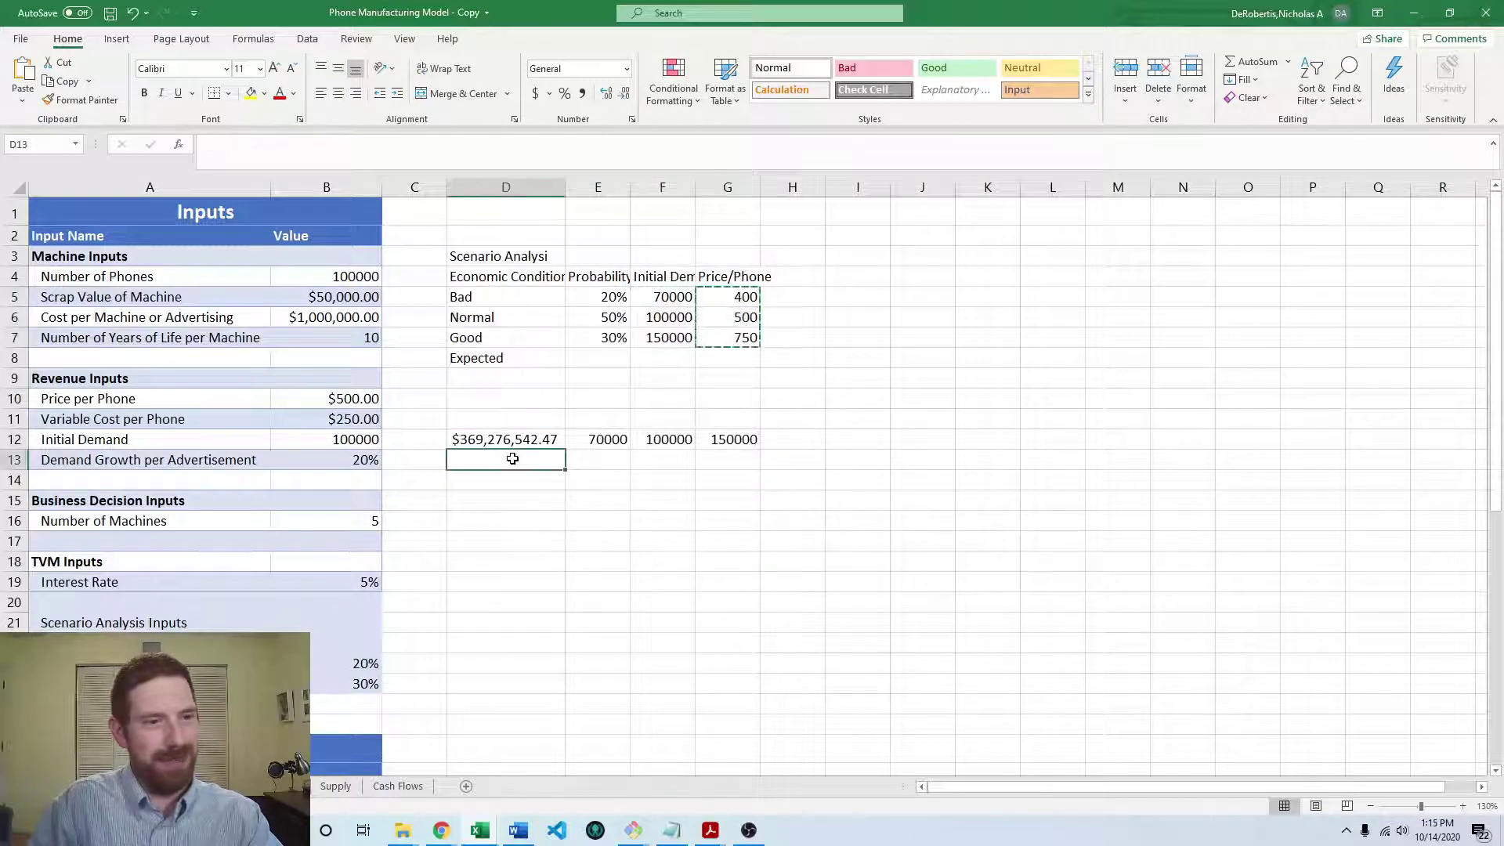
pyautogui.hotkey('ctrl', 'v')
# Step: Create a Data Table on D12:G15 with row input B12 and Price per Phone (B10) as column input
pyautogui.moveTo(520, 440); pyautogui.dragTo(743, 493)
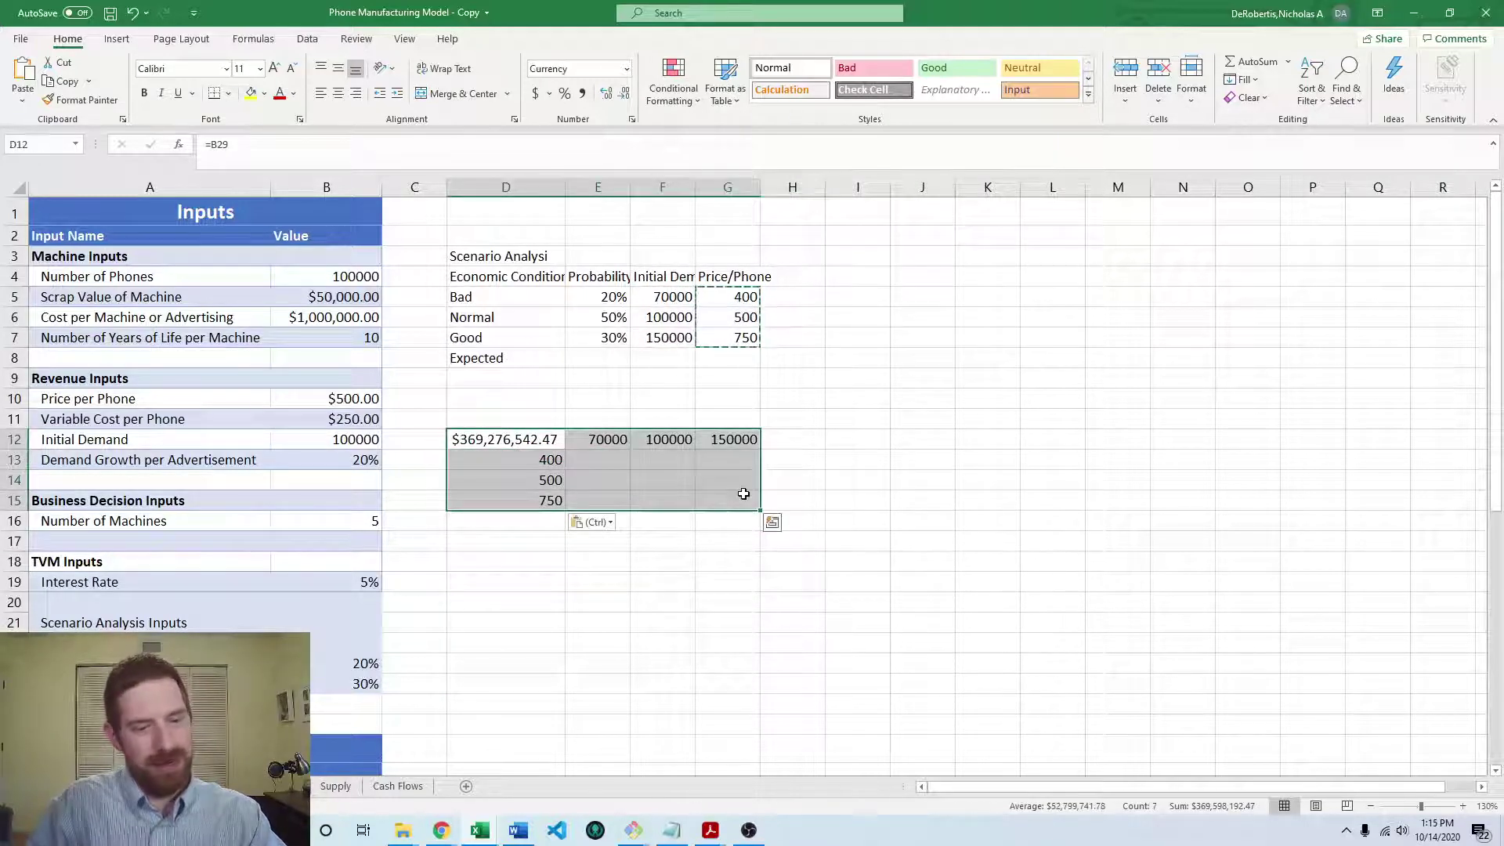
pyautogui.hotkey('alt', 'a')
pyautogui.press('w')
pyautogui.press('t')
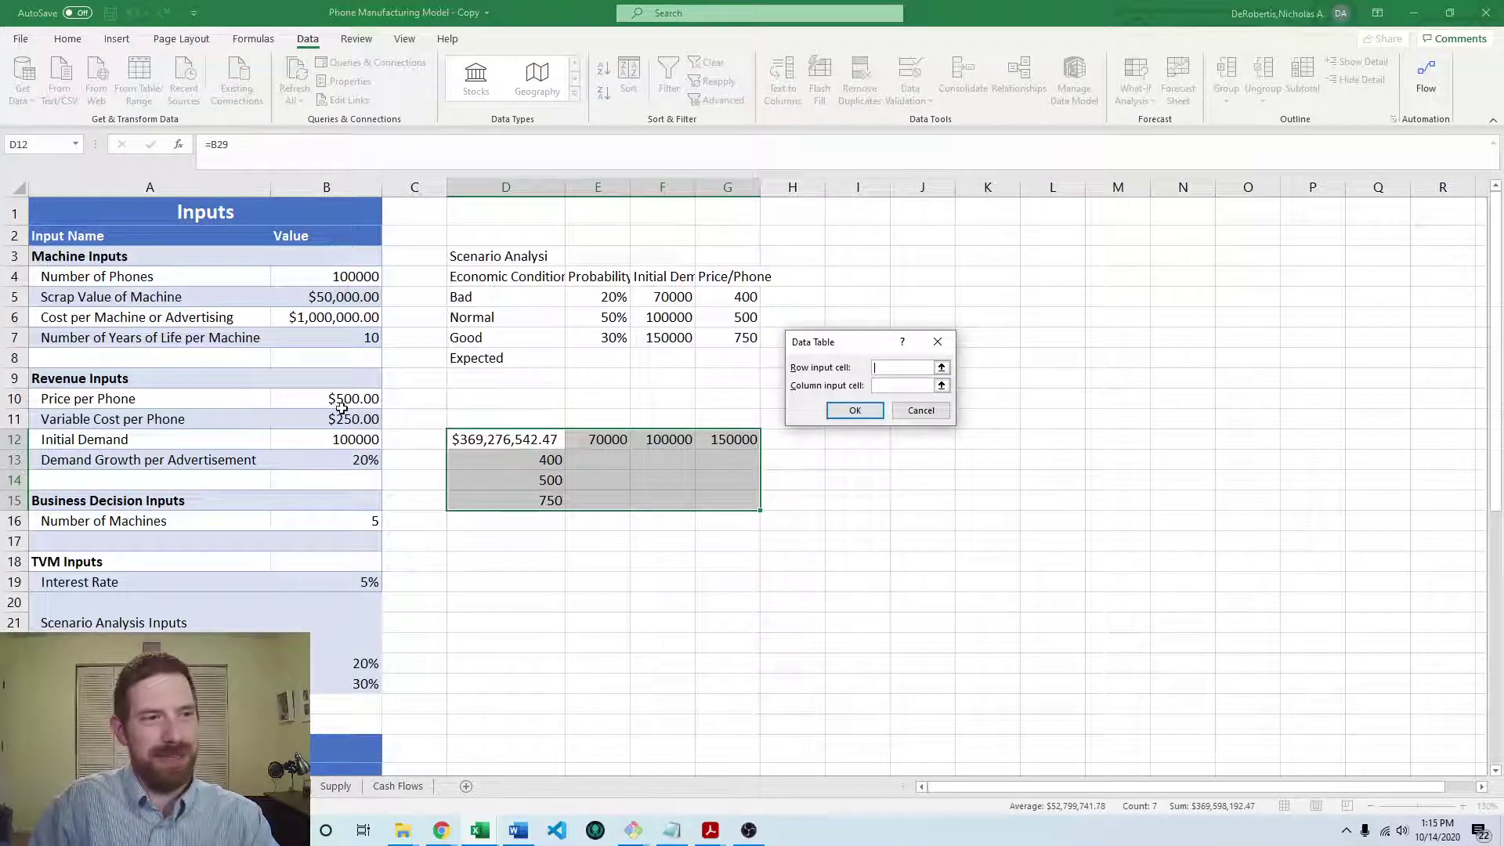
pyautogui.click(909, 385)
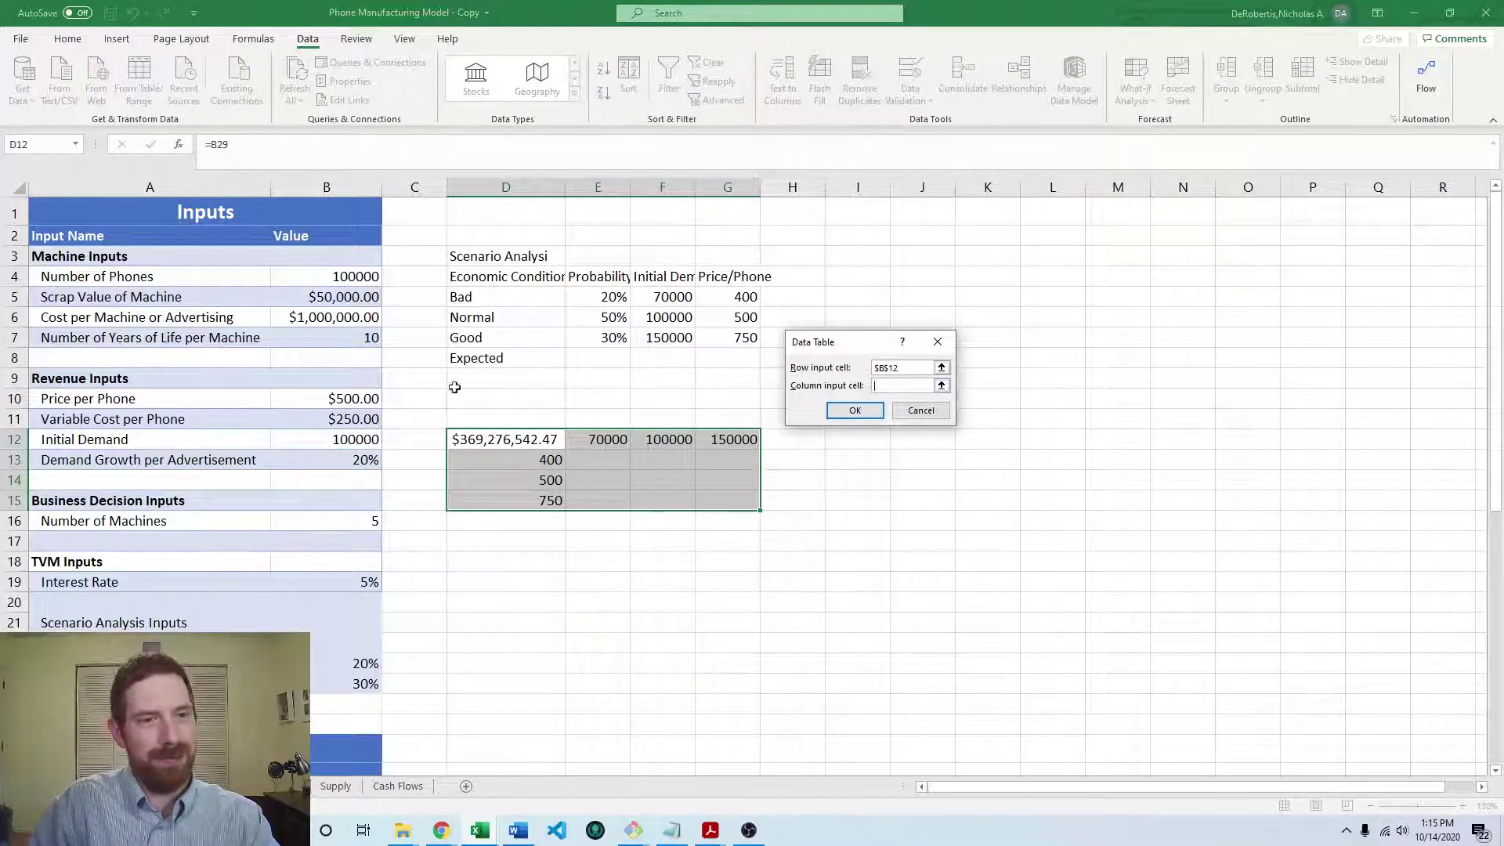
pyautogui.click(360, 396)
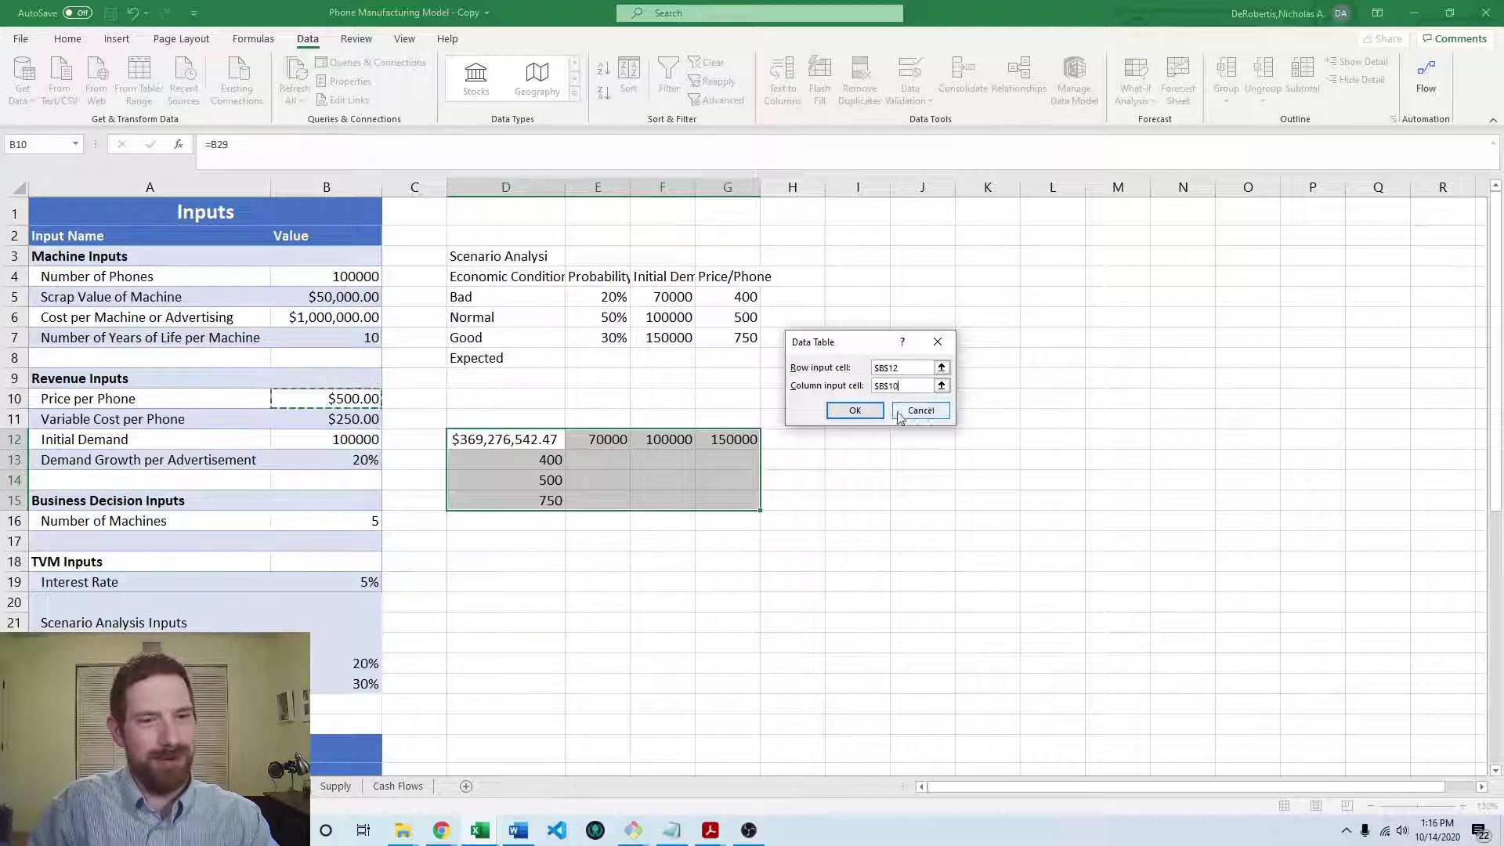
# Step: Confirm the two-way data table so it fills in the computed NPV results
pyautogui.click(855, 410)
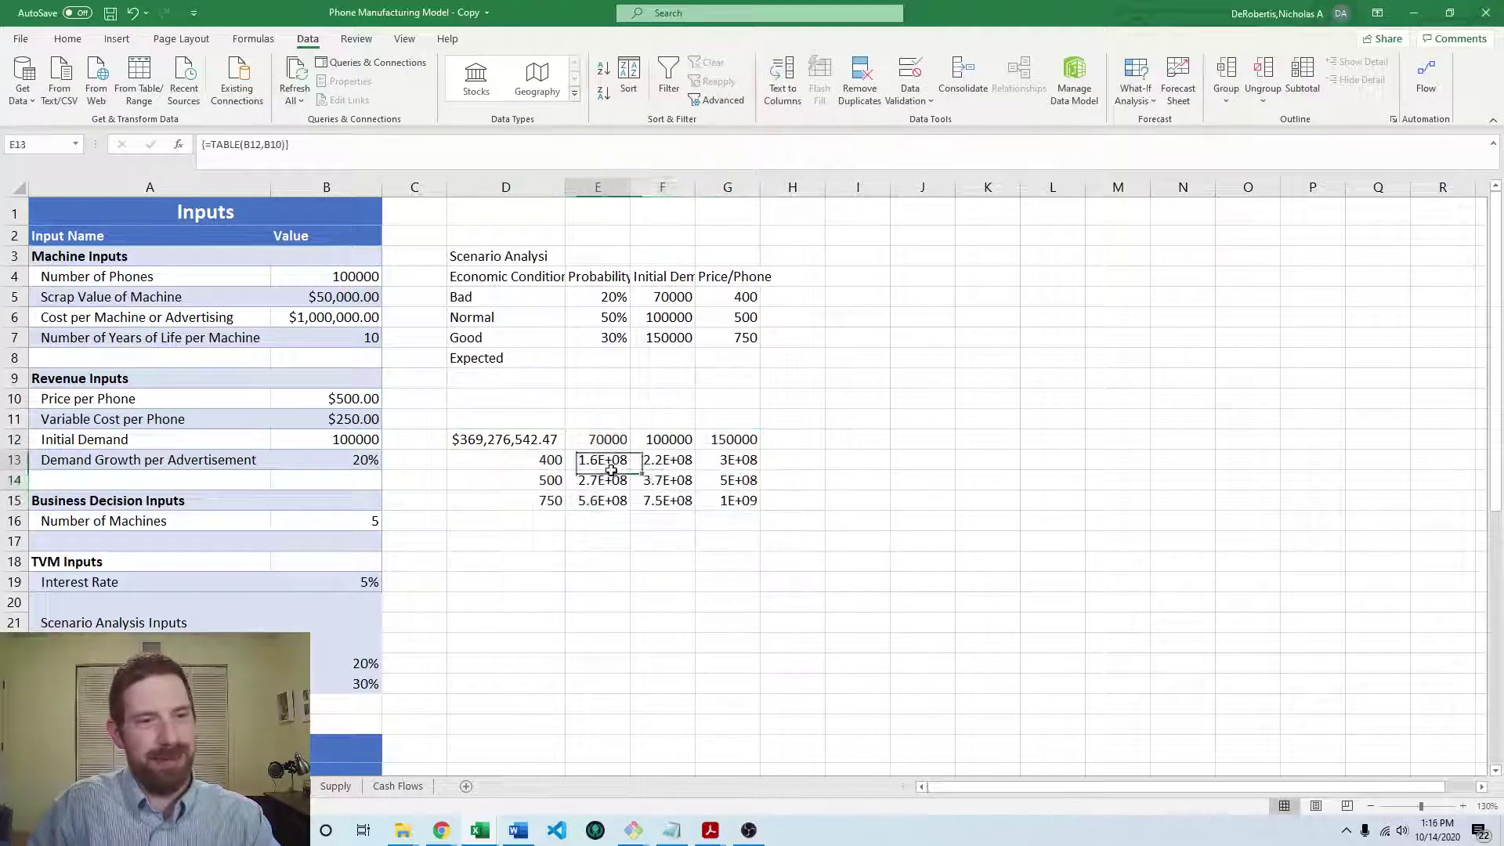
pyautogui.moveTo(597, 460); pyautogui.dragTo(736, 499)
pyautogui.click(874, 339)
pyautogui.click(806, 295)
# Step: Add an NPV header in H4 and link H5:H7 to E13, F14 and G15
pyautogui.click(802, 275)
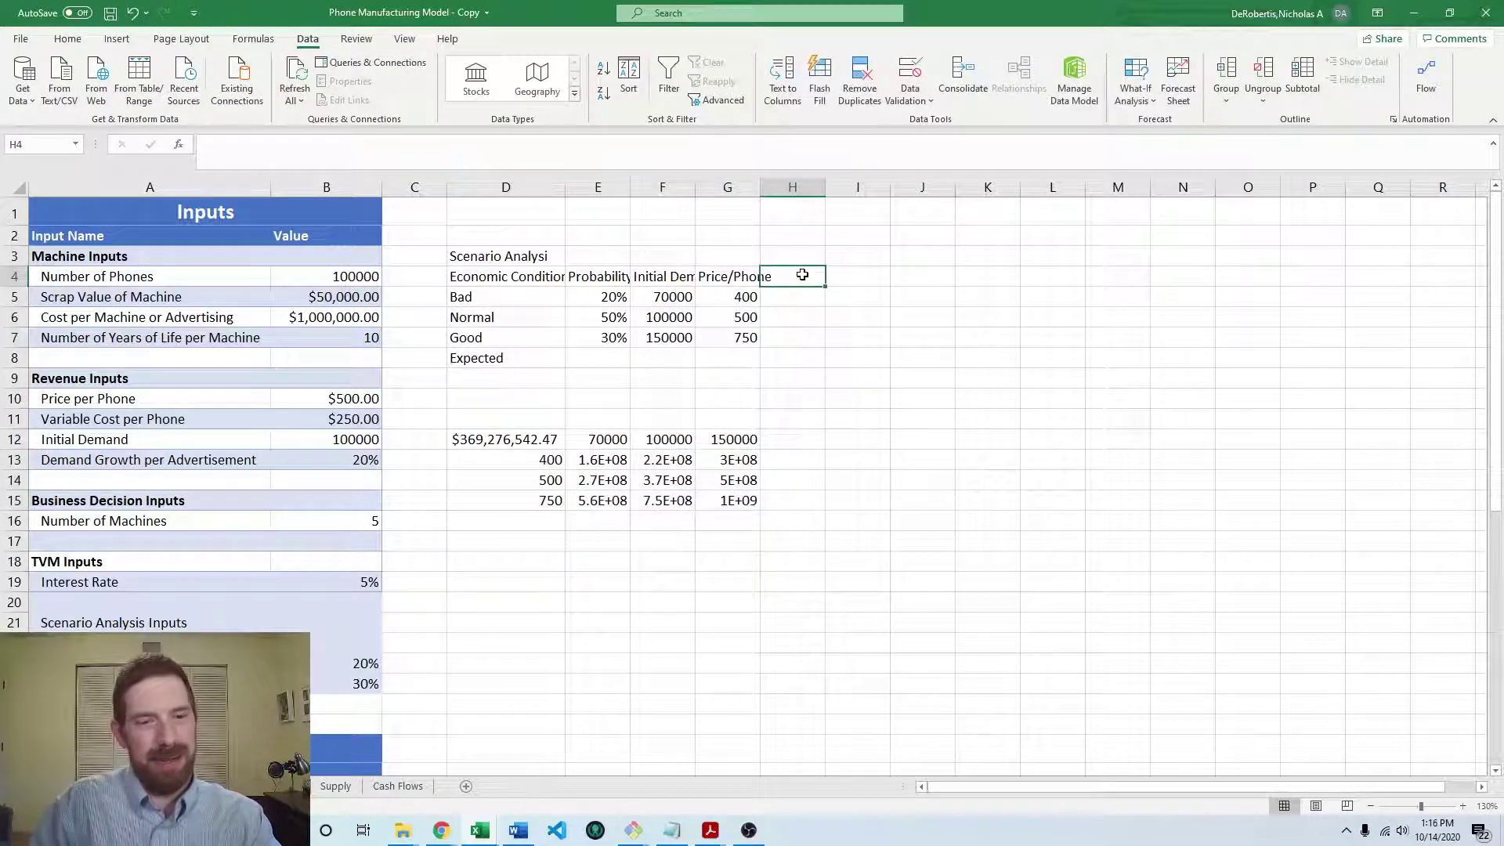
pyautogui.write('NPV')
pyautogui.press('Return')
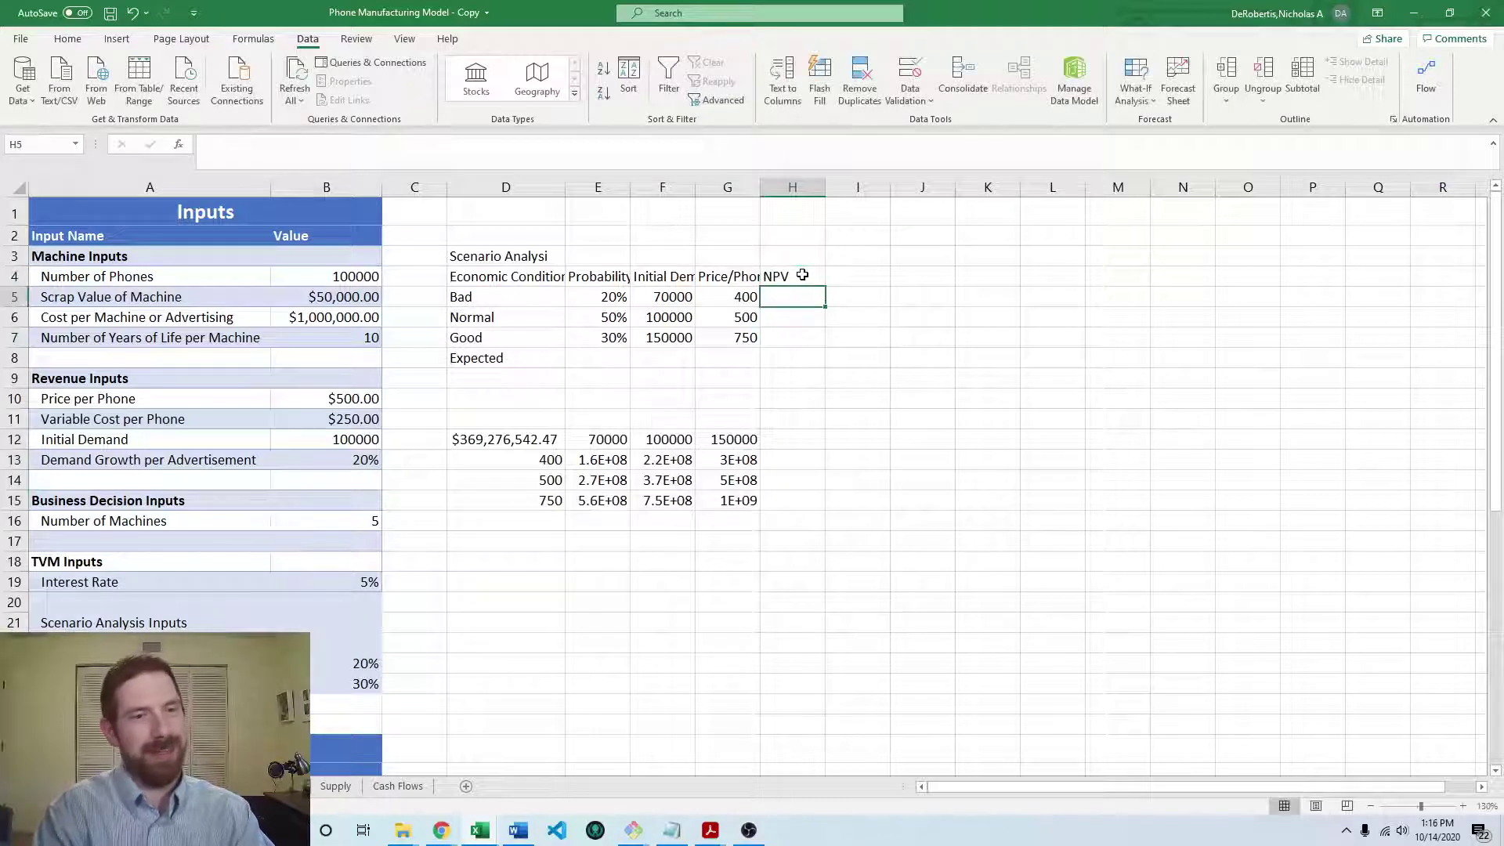
pyautogui.write('=')
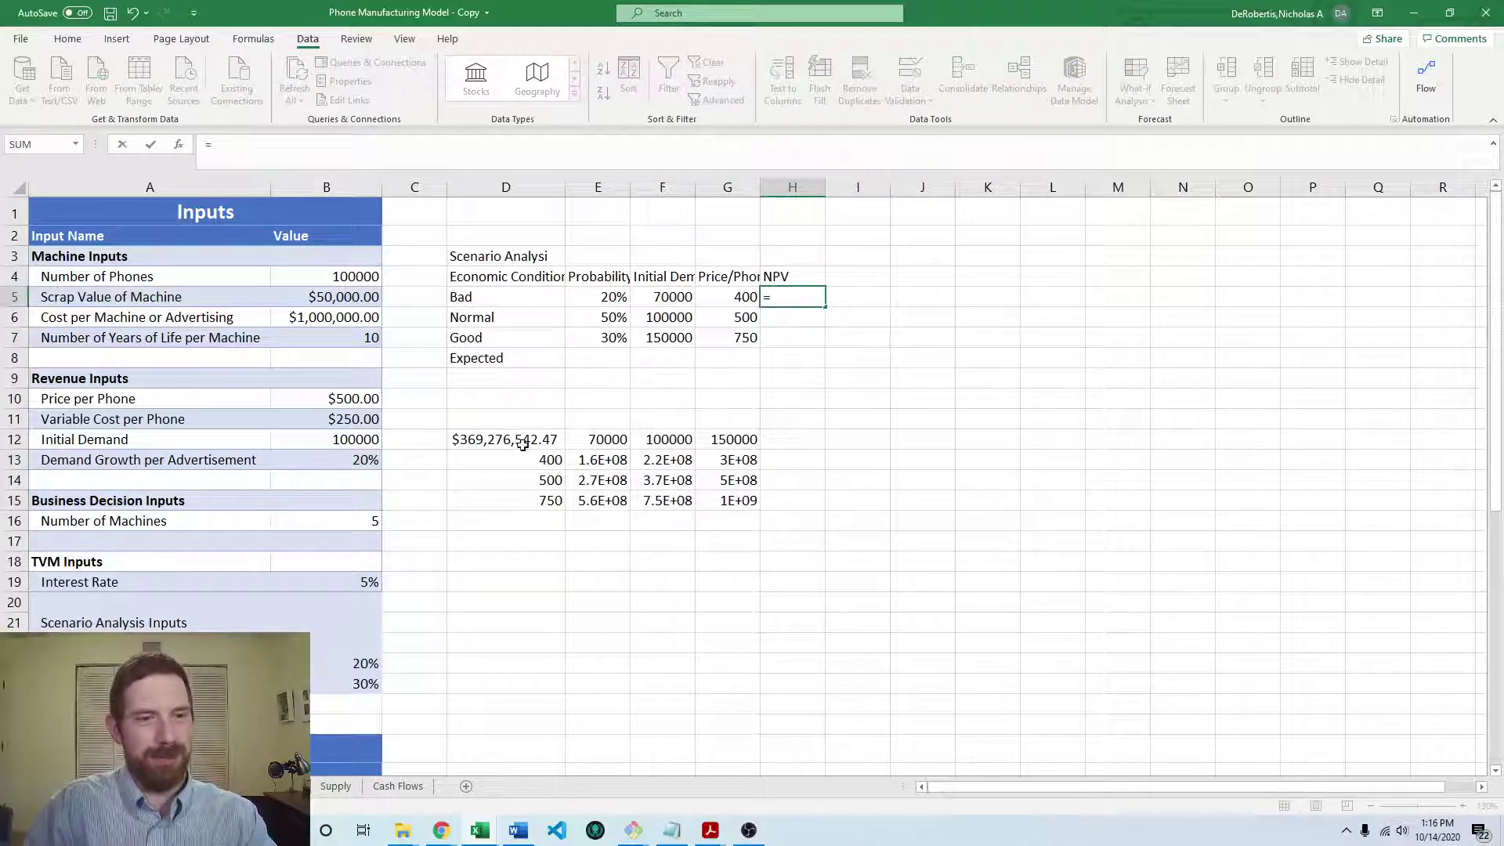
pyautogui.click(585, 460)
pyautogui.press('Return')
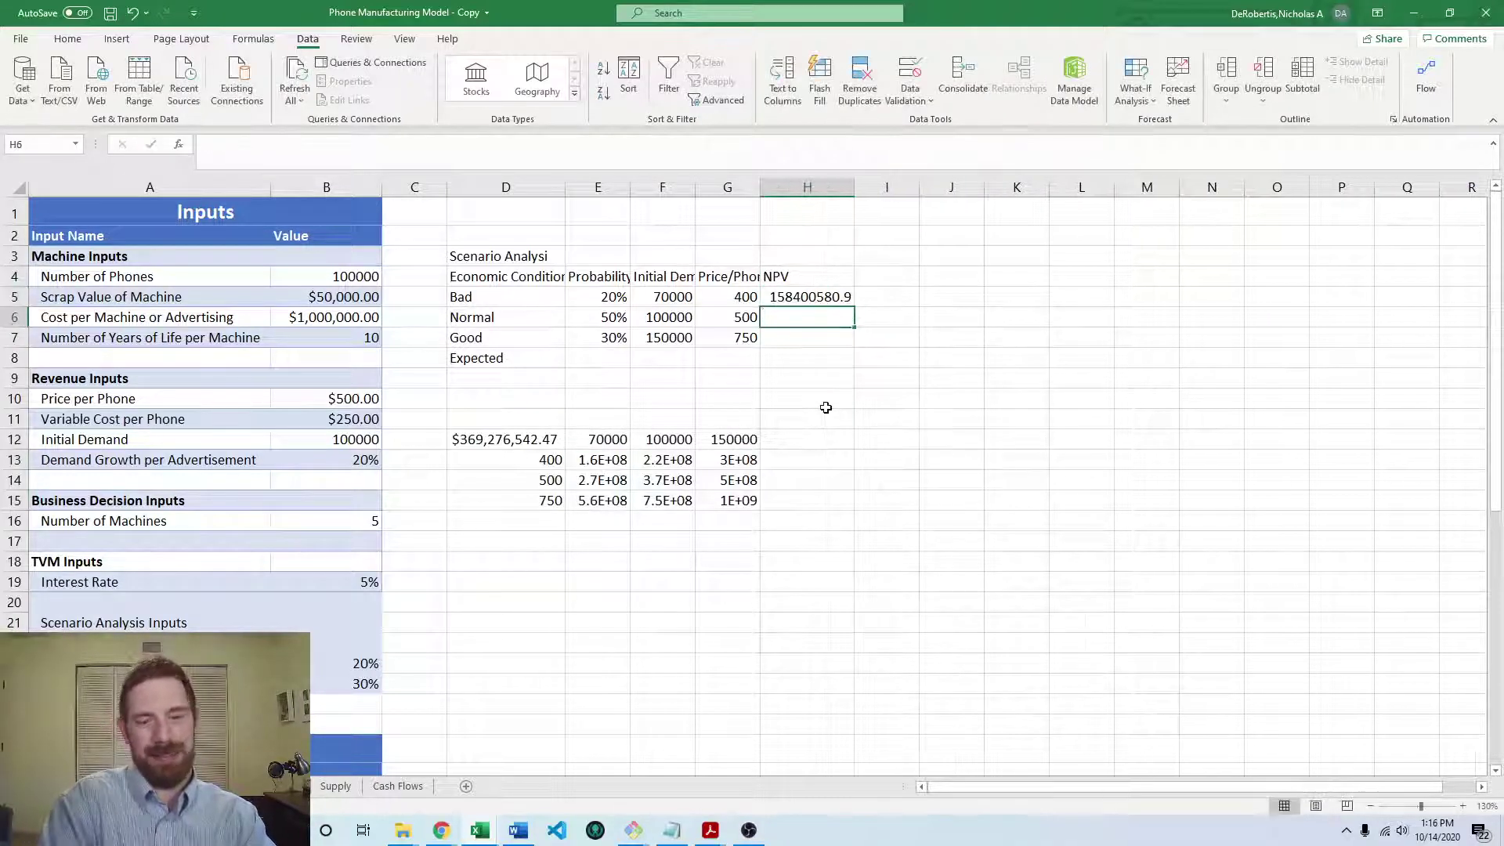
pyautogui.write('=')
pyautogui.click(667, 481)
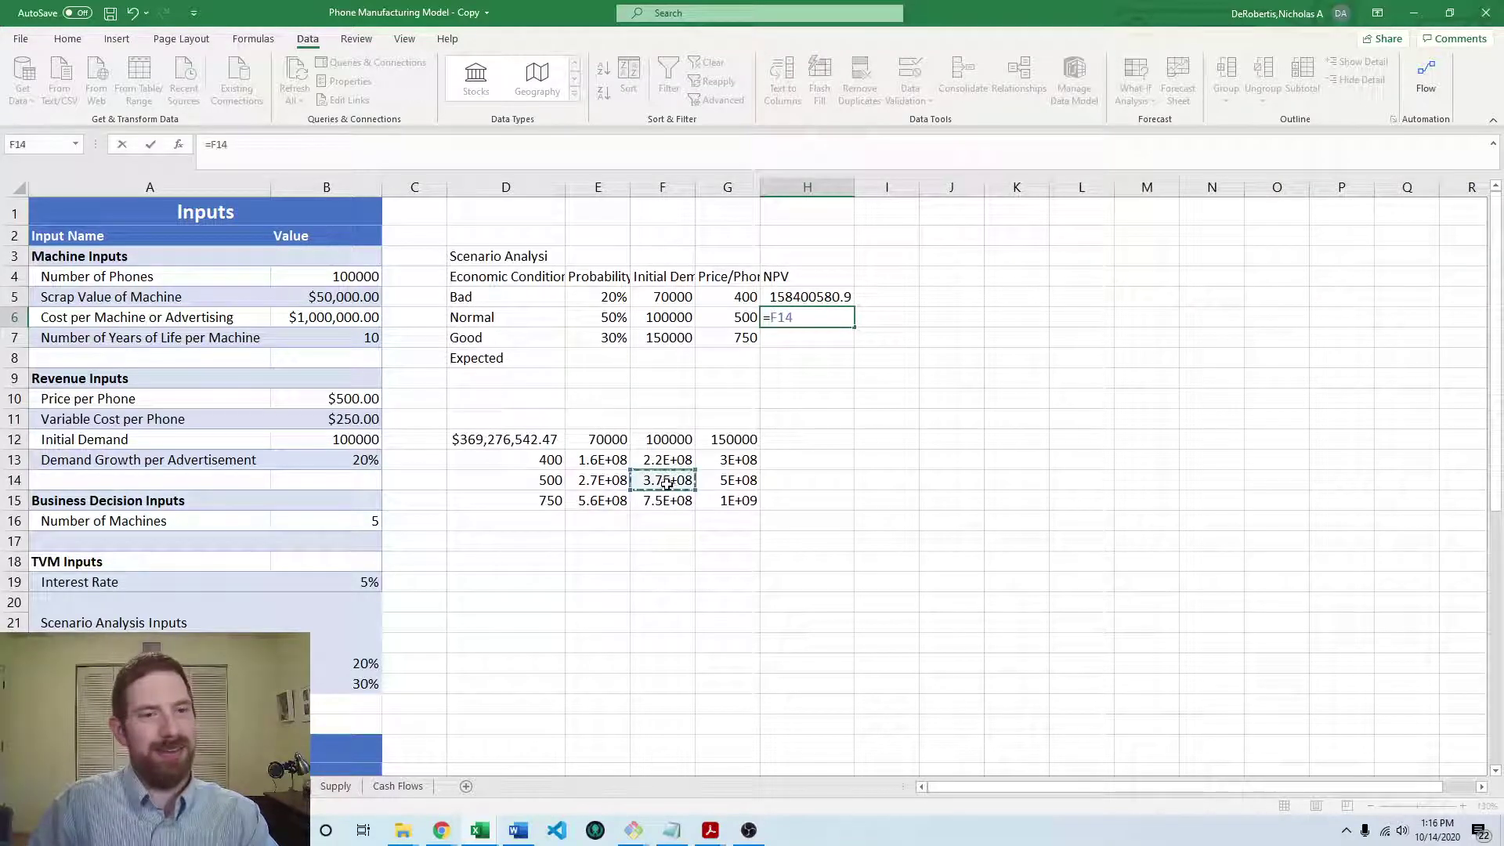
pyautogui.press('Return')
pyautogui.write('=')
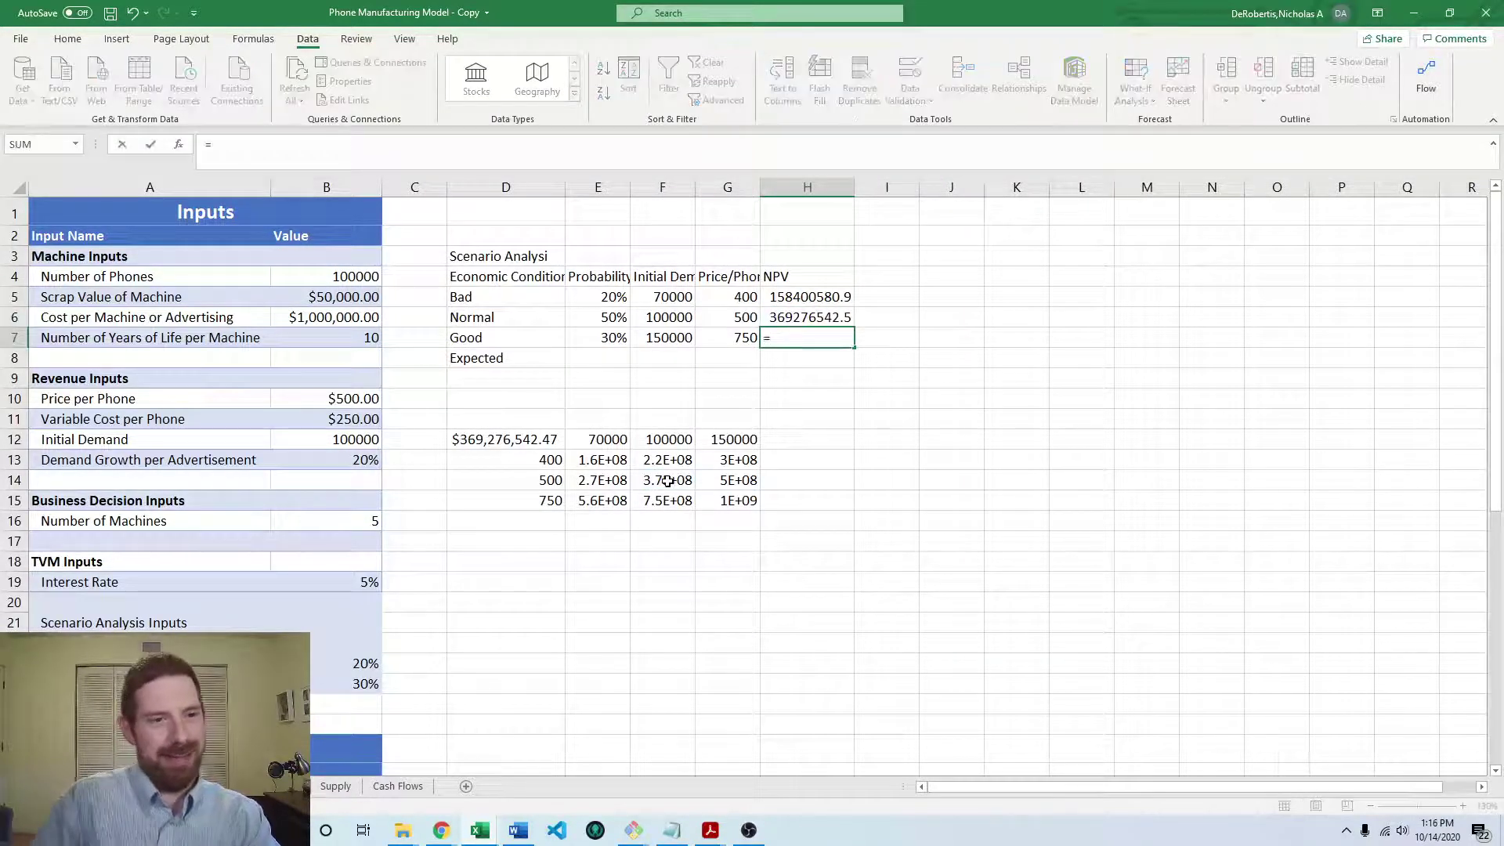
pyautogui.click(737, 505)
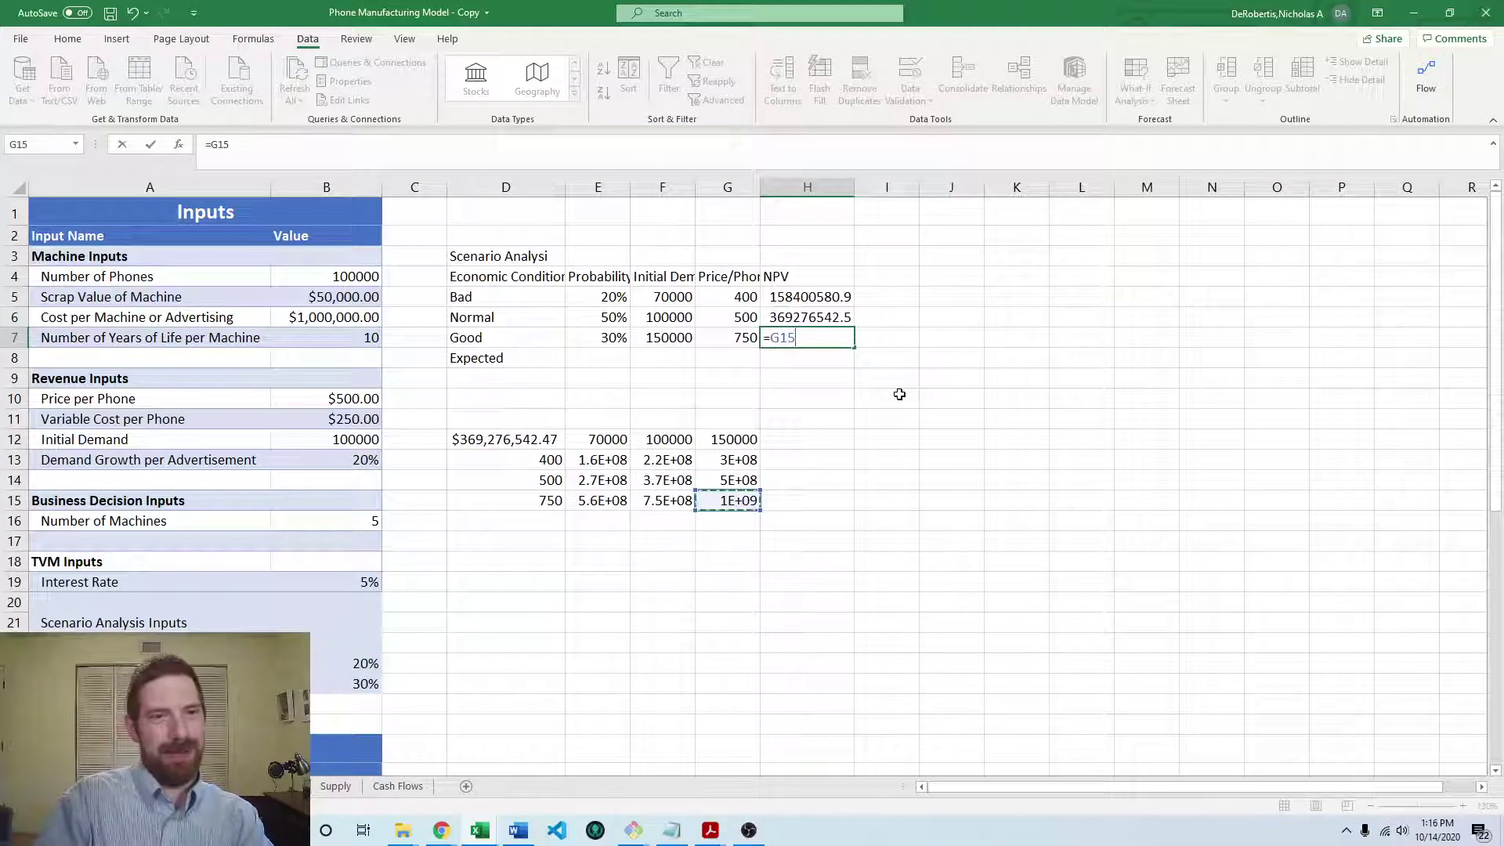
pyautogui.press('Return')
# Step: Apply Currency format to the demand, price and NPV figures in F5:H7
pyautogui.moveTo(667, 294); pyautogui.dragTo(823, 338)
pyautogui.click(68, 39)
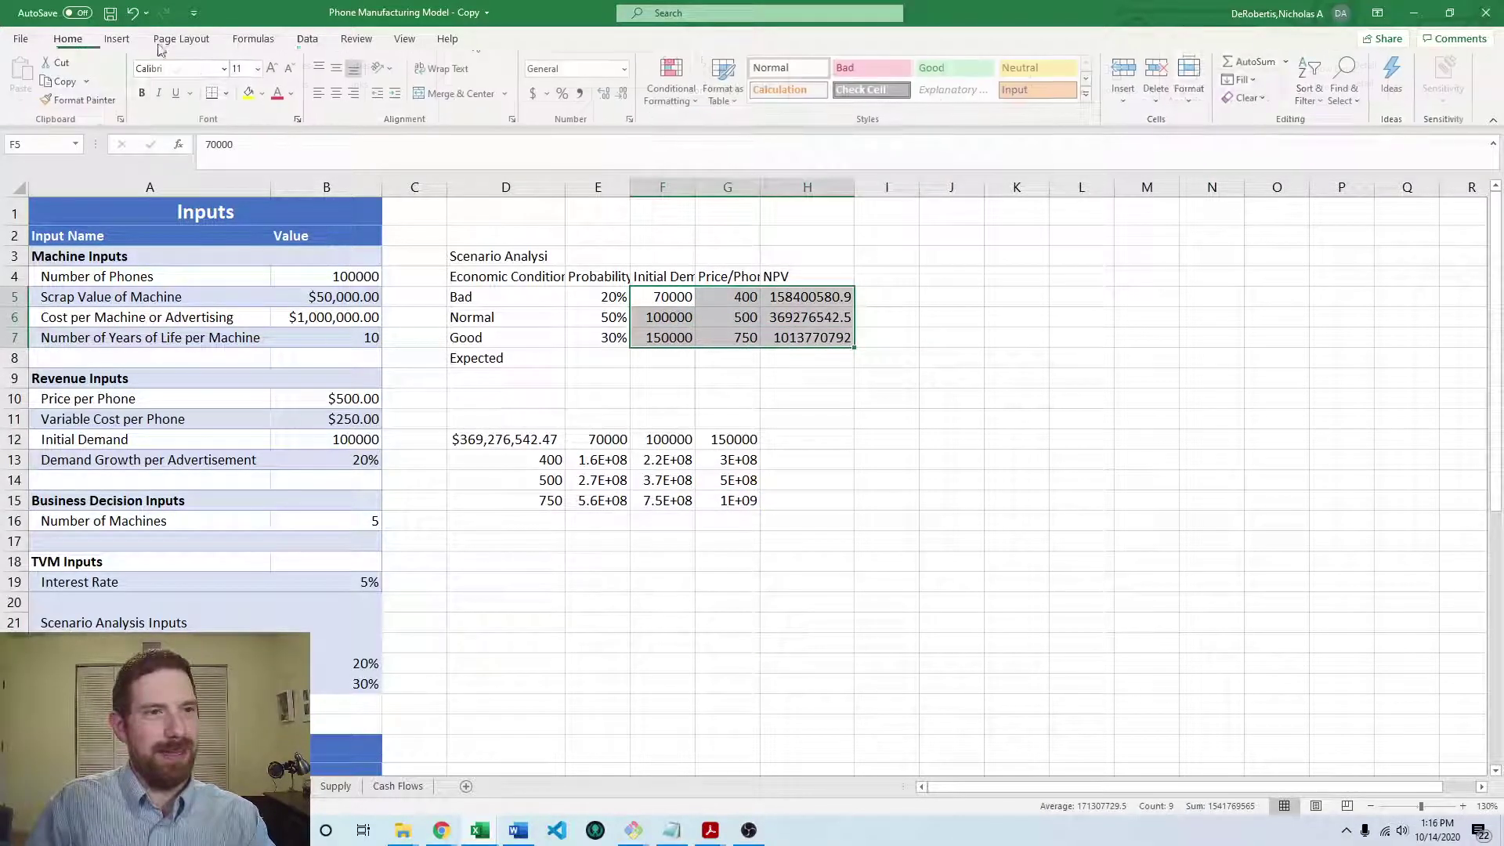
pyautogui.write('Currency')
pyautogui.press('Return')
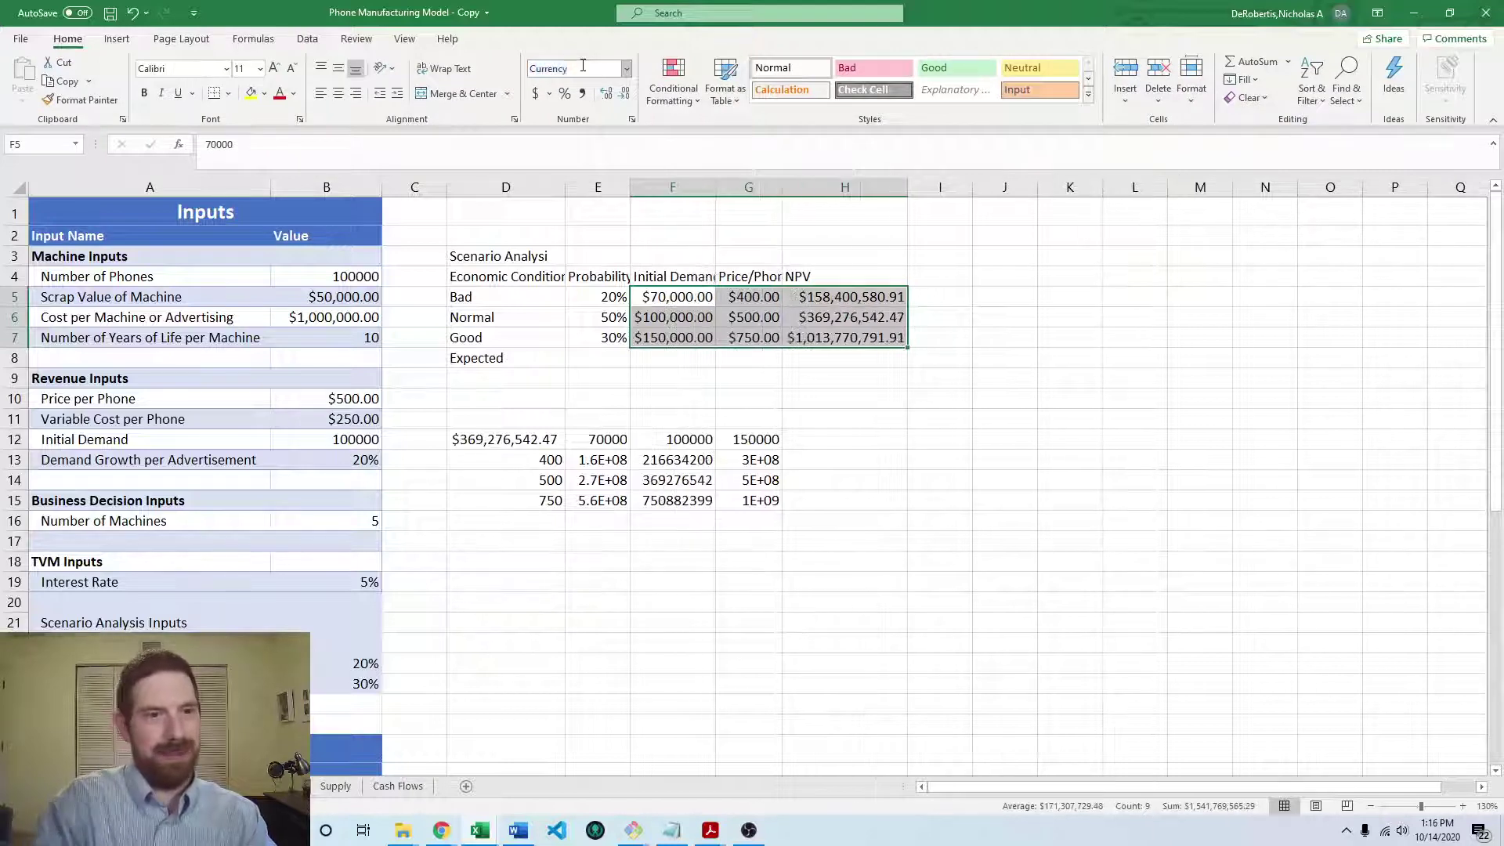
pyautogui.click(787, 376)
# Step: Remove the decimal places so F5:H7 shows whole dollars, e.g. $158,400,581
pyautogui.moveTo(687, 300); pyautogui.dragTo(901, 338)
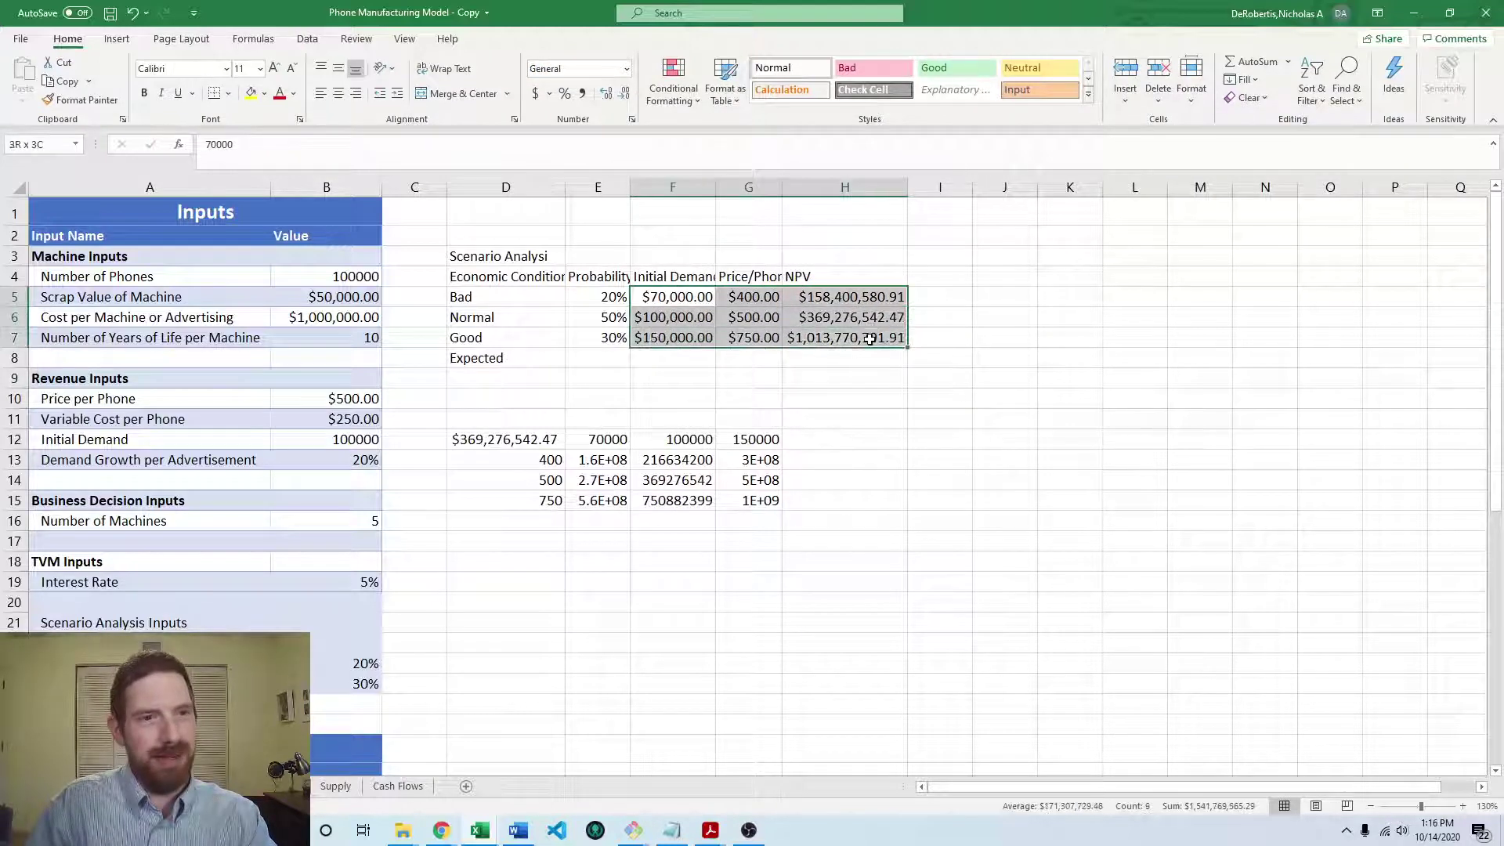
pyautogui.click(605, 93)
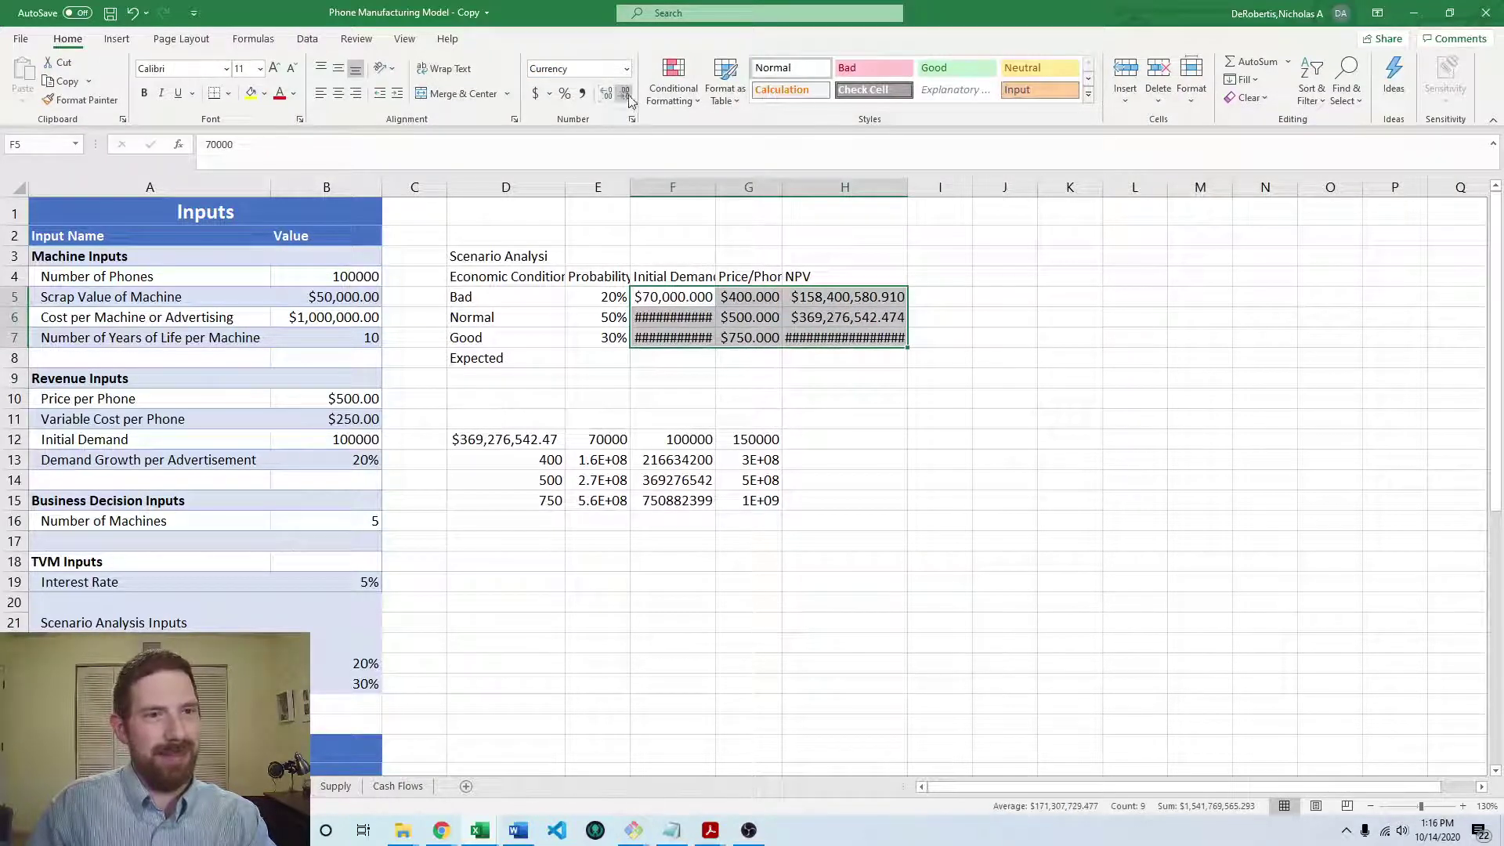
pyautogui.click(624, 93)
pyautogui.click(624, 93)
pyautogui.click(624, 93)
pyautogui.click(699, 379)
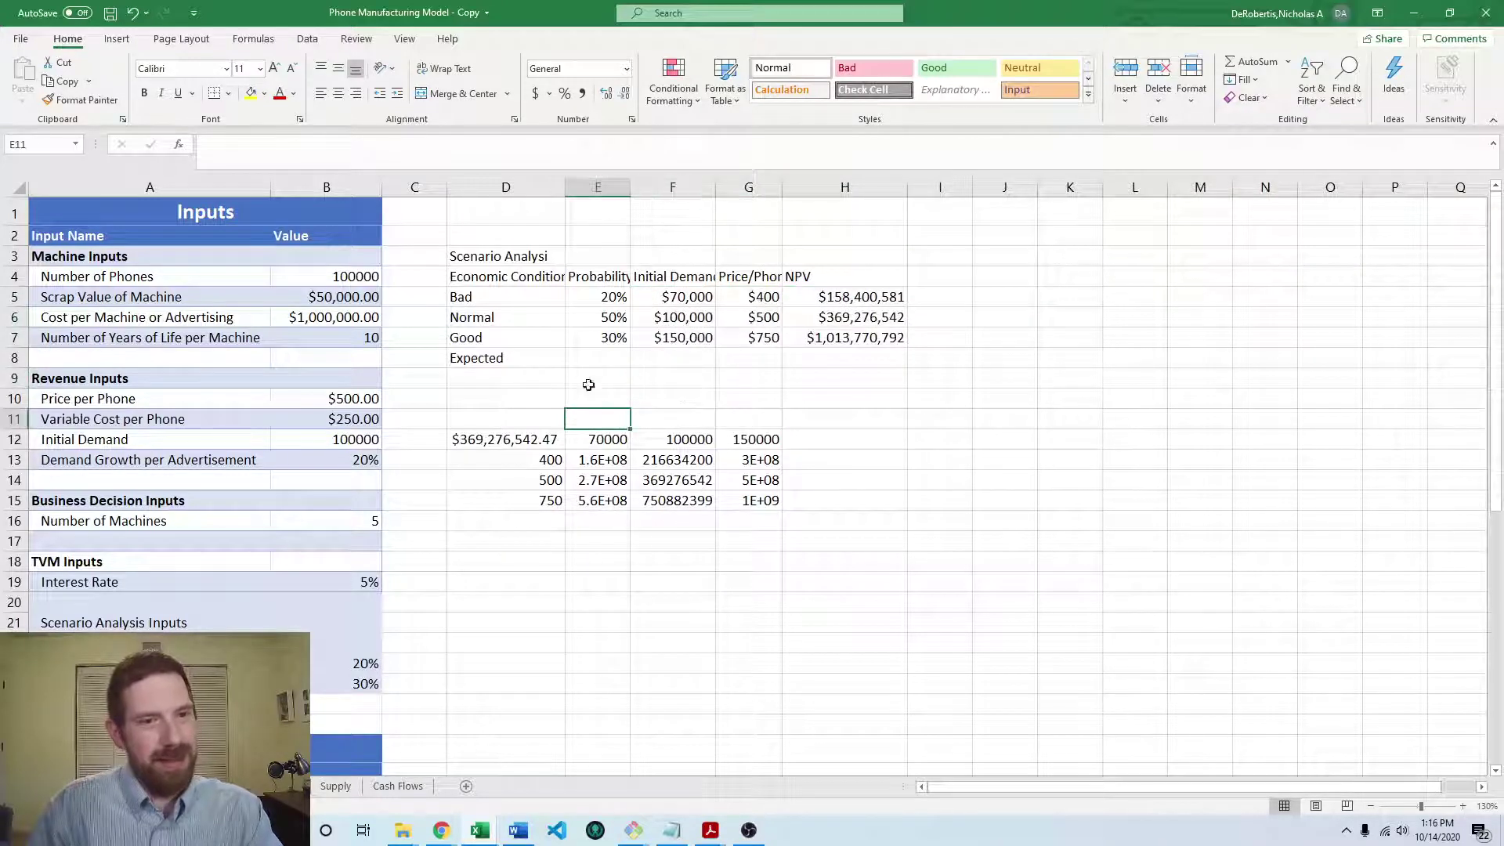
# Step: Enter =$E$5*F5+$E$6*F6+$E$7*F7 in F8 to get the expected demand of $109,000
pyautogui.click(605, 356)
pyautogui.click(670, 360)
pyautogui.write('=')
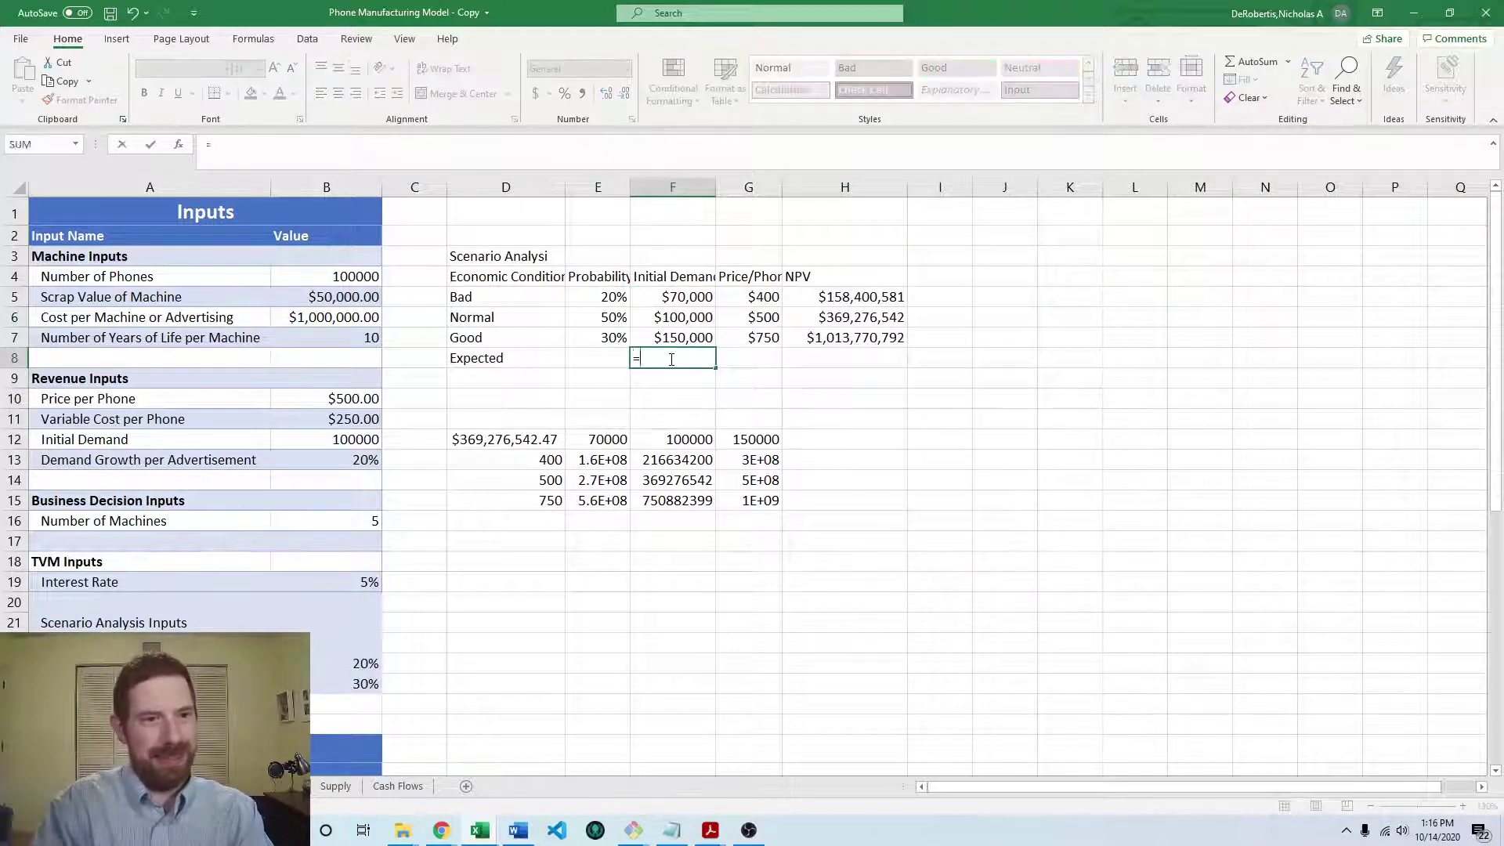
pyautogui.press('Up')
pyautogui.press('Up')
pyautogui.press('Up')
pyautogui.press('Left')
pyautogui.press('F4')
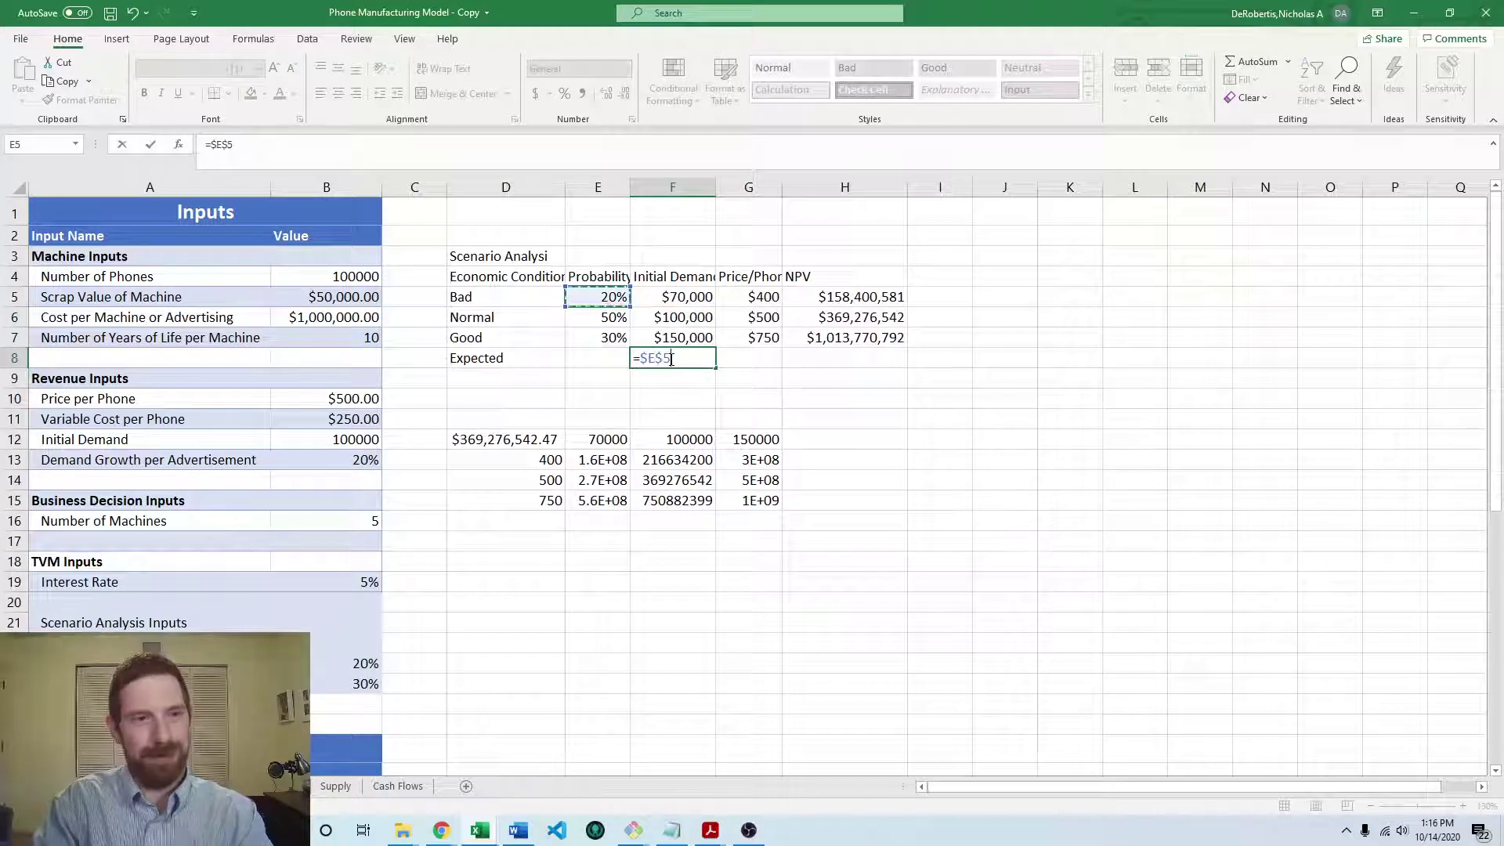
pyautogui.write('*')
pyautogui.press('Up')
pyautogui.press('Up')
pyautogui.press('Up')
pyautogui.write('+')
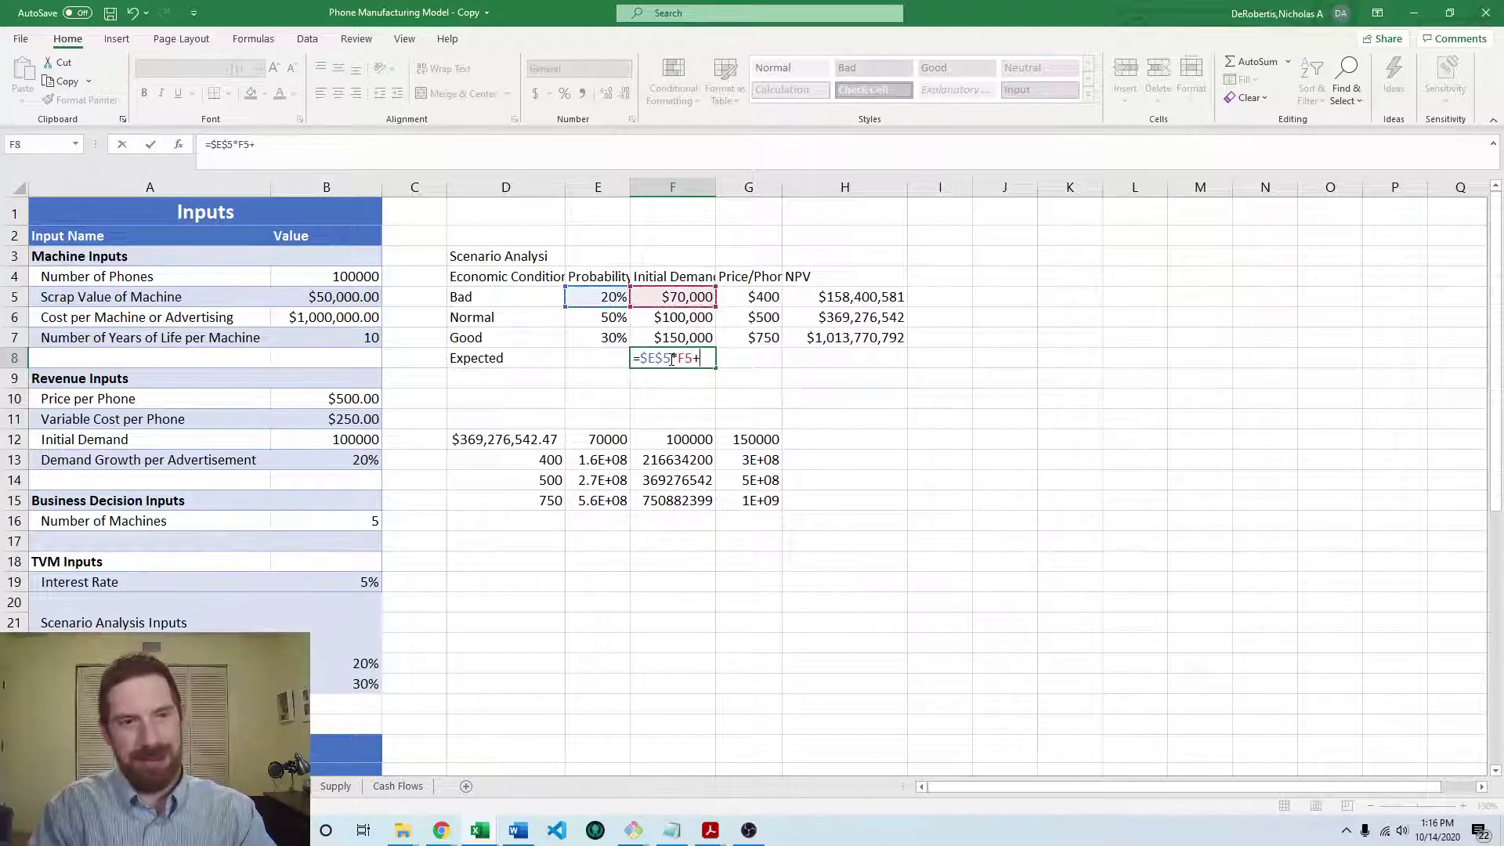
pyautogui.press('Up')
pyautogui.press('Up')
pyautogui.press('Left')
pyautogui.press('F4')
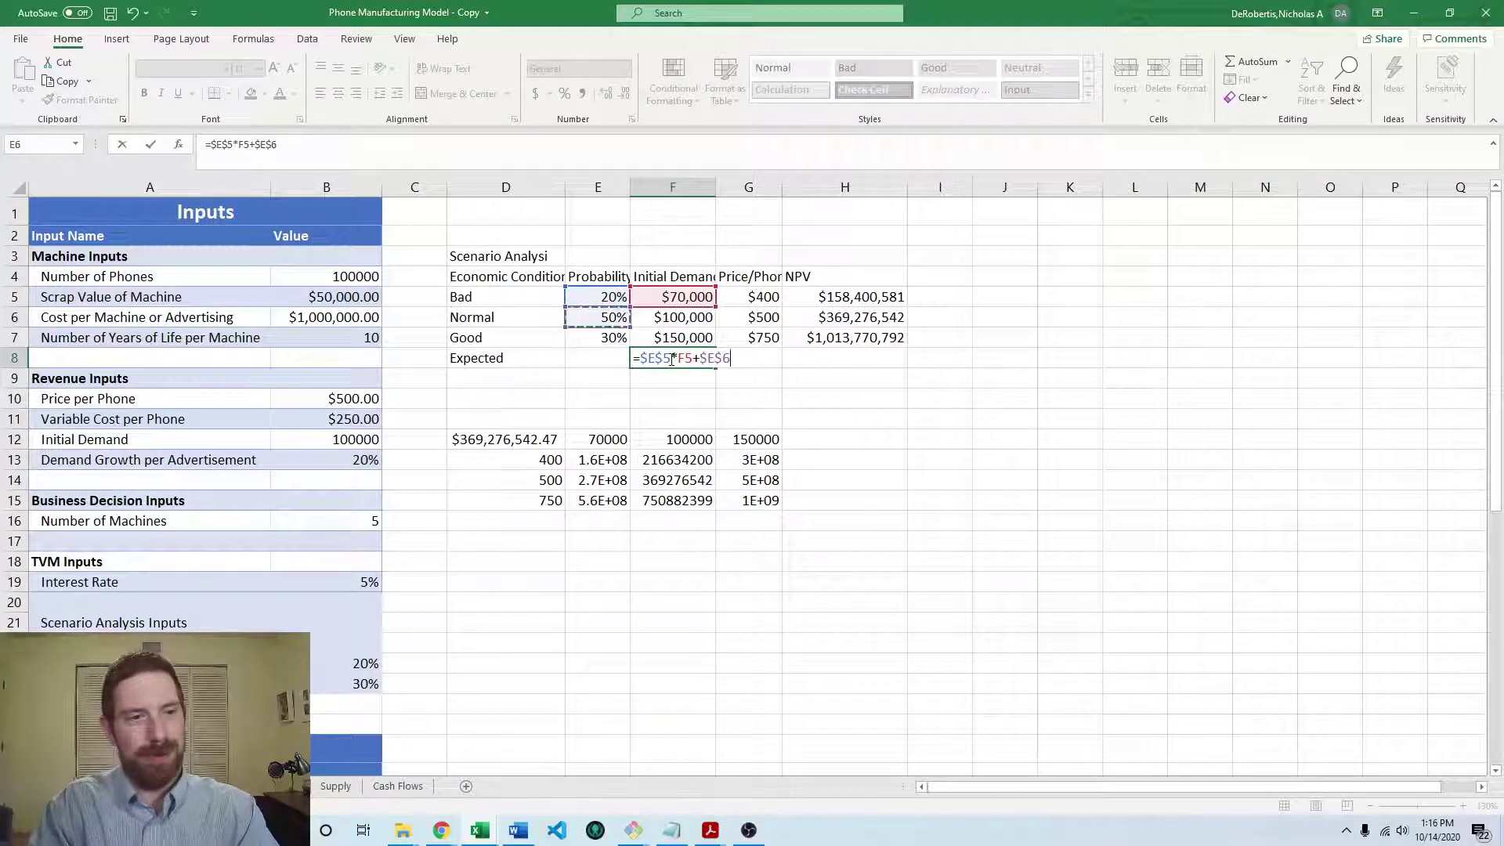
pyautogui.write('*')
pyautogui.press('Up')
pyautogui.press('Up')
pyautogui.write('+')
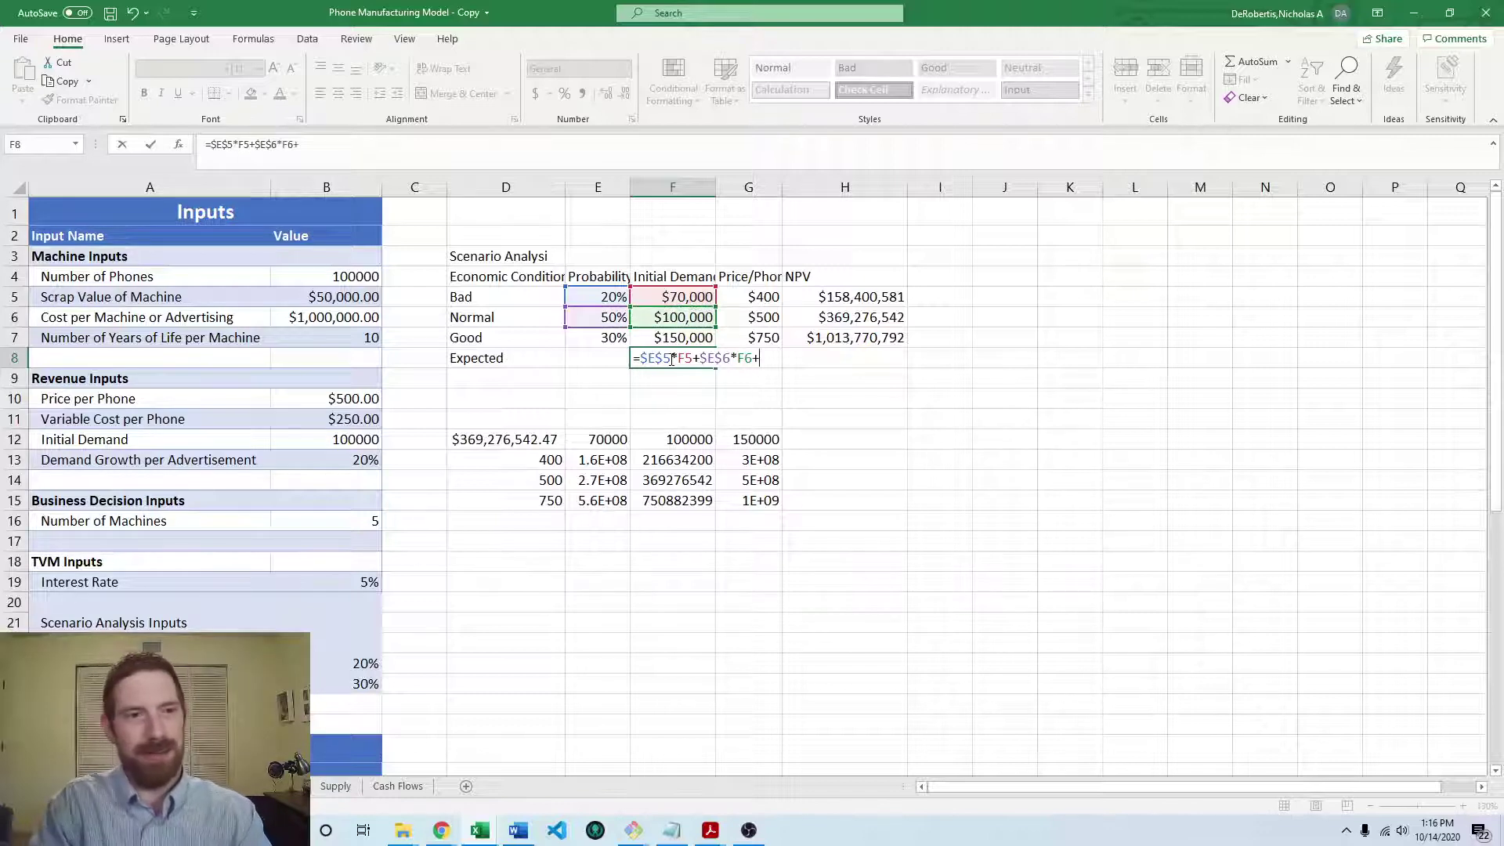
pyautogui.press('Up')
pyautogui.press('Left')
pyautogui.press('F4')
pyautogui.write('*')
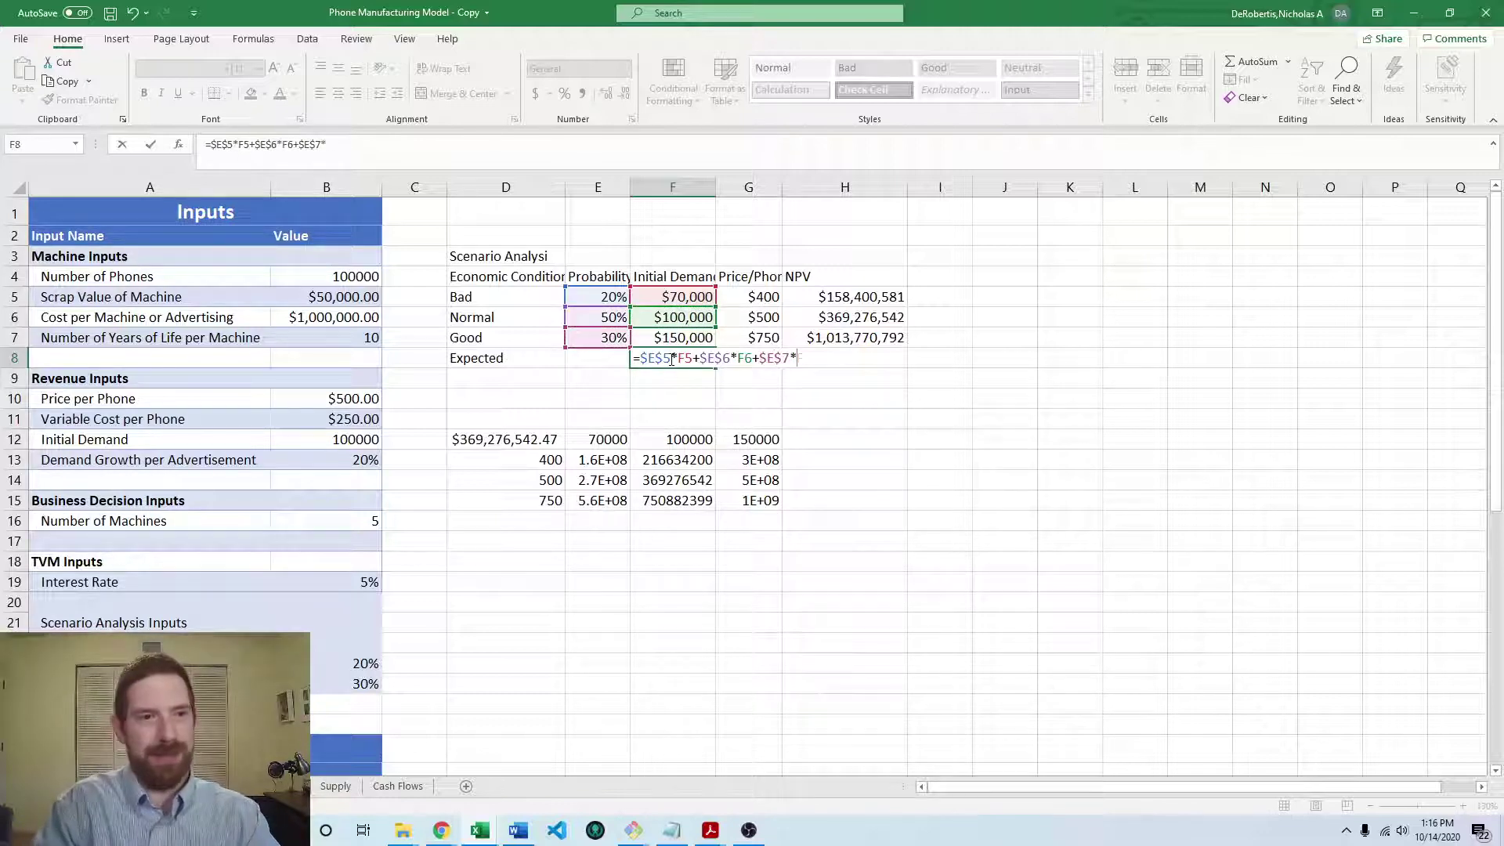
pyautogui.press('Up')
pyautogui.press('Return')
# Step: Copy the F8 formula across G8:H8, giving expected price $555 and NPV $520,449,625
pyautogui.click(694, 363)
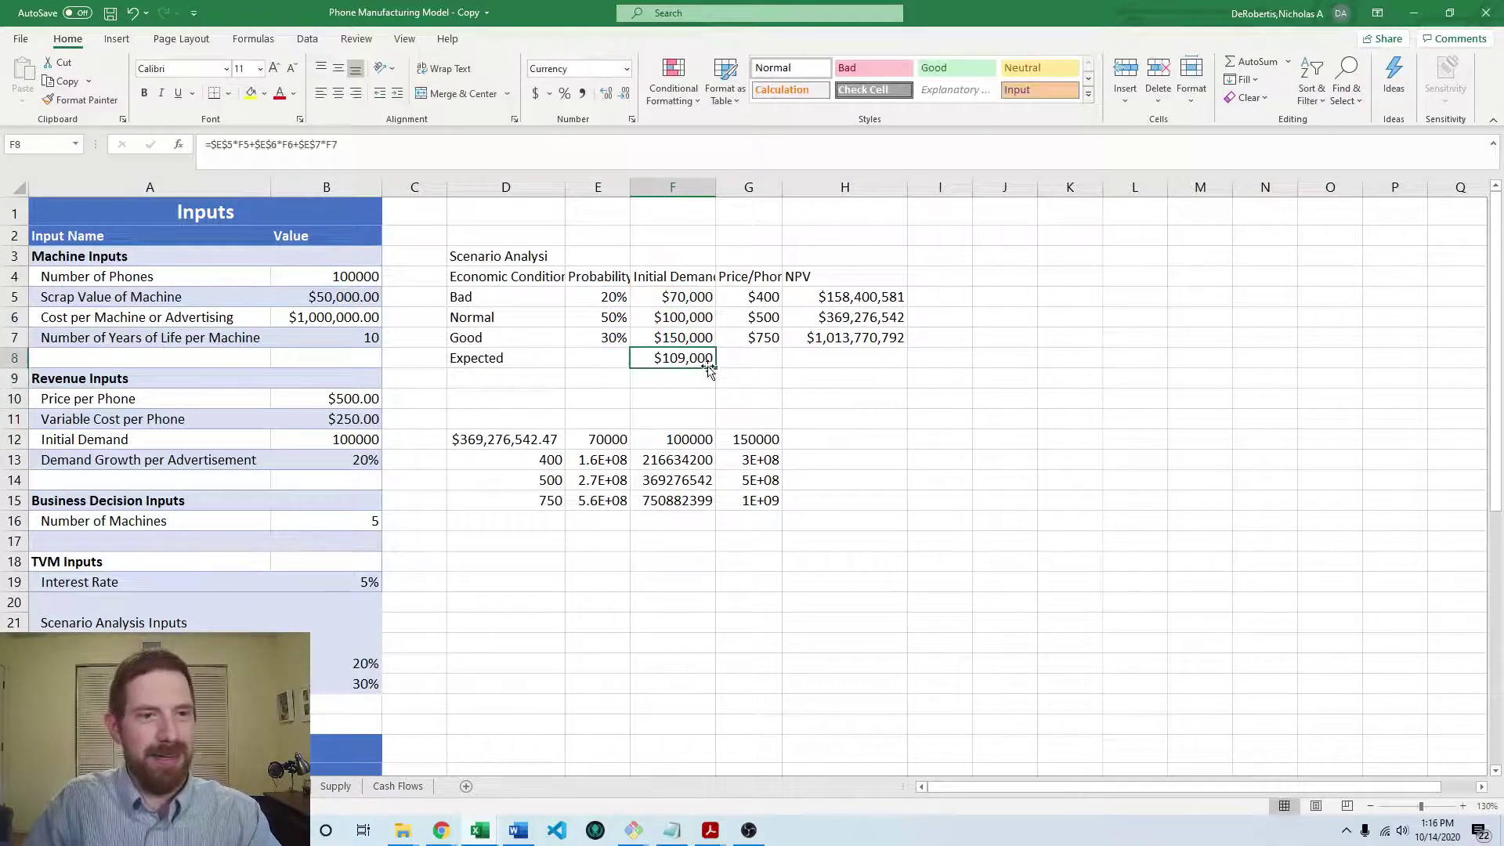
pyautogui.moveTo(715, 367); pyautogui.dragTo(900, 362)
pyautogui.click(807, 458)
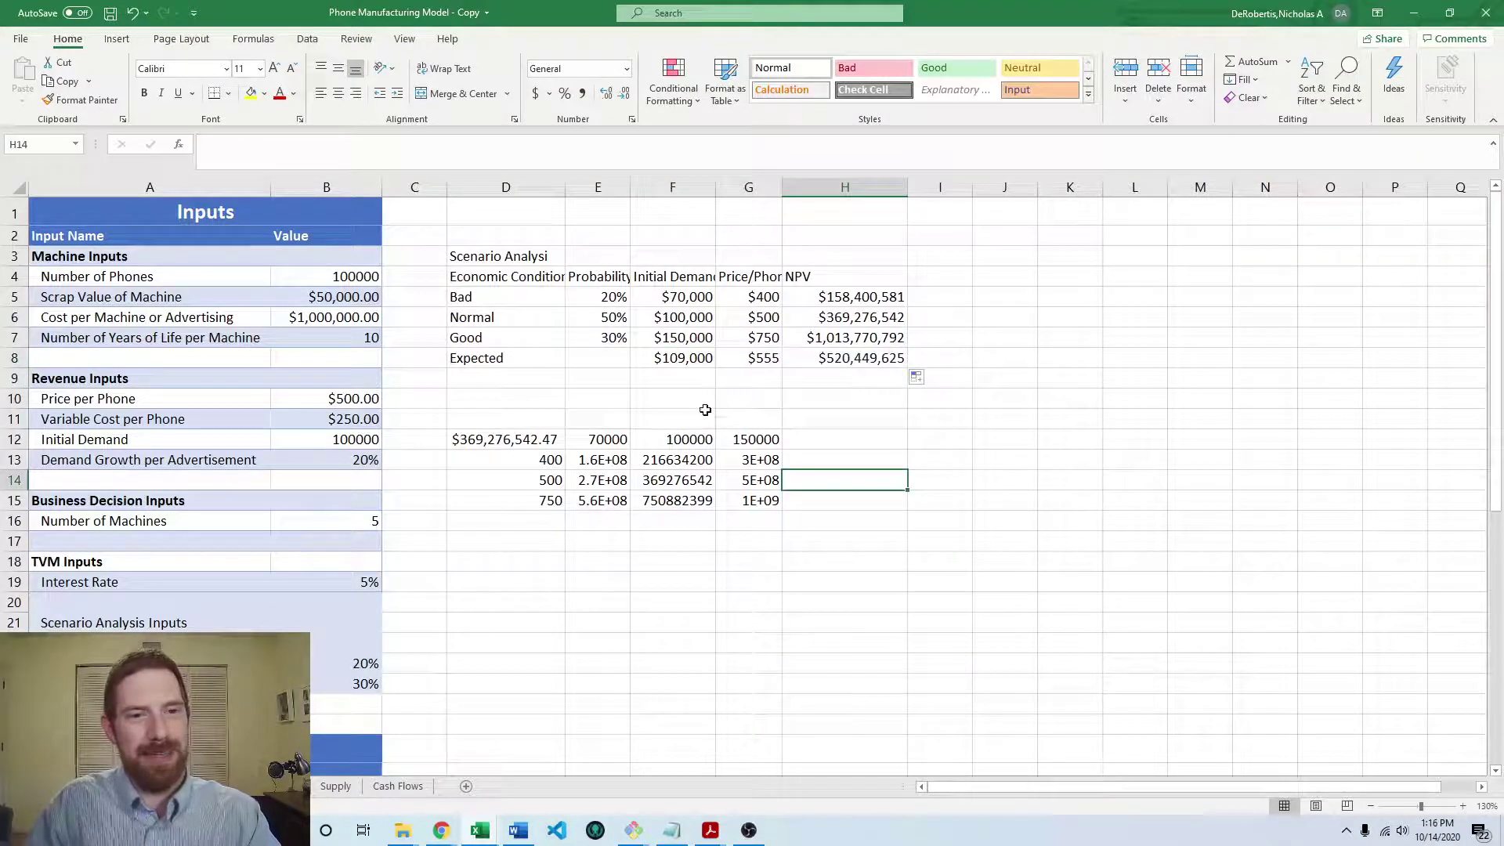
pyautogui.click(689, 419)
pyautogui.click(870, 460)
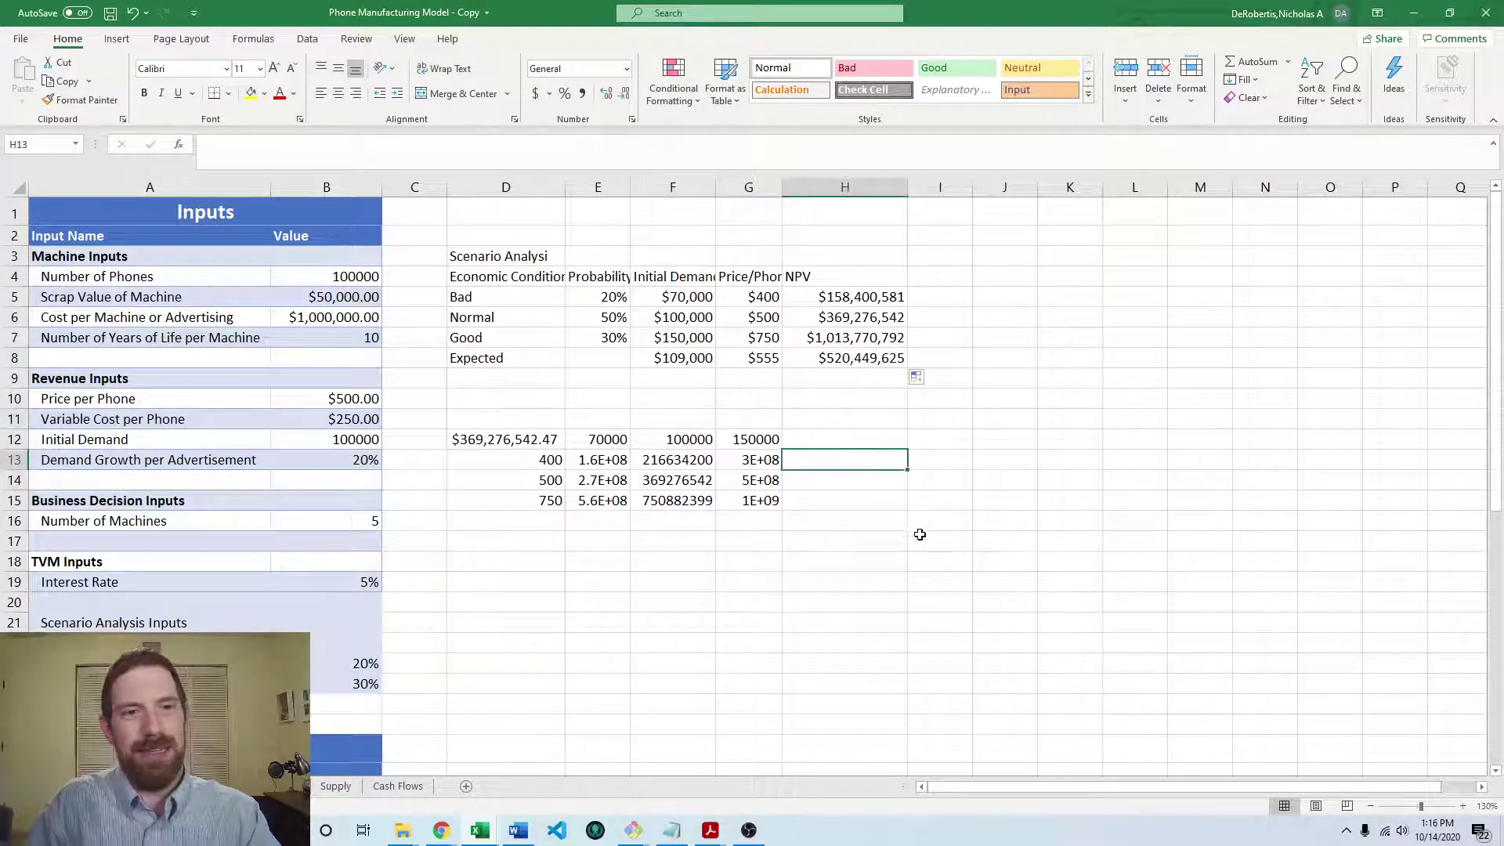
pyautogui.click(862, 562)
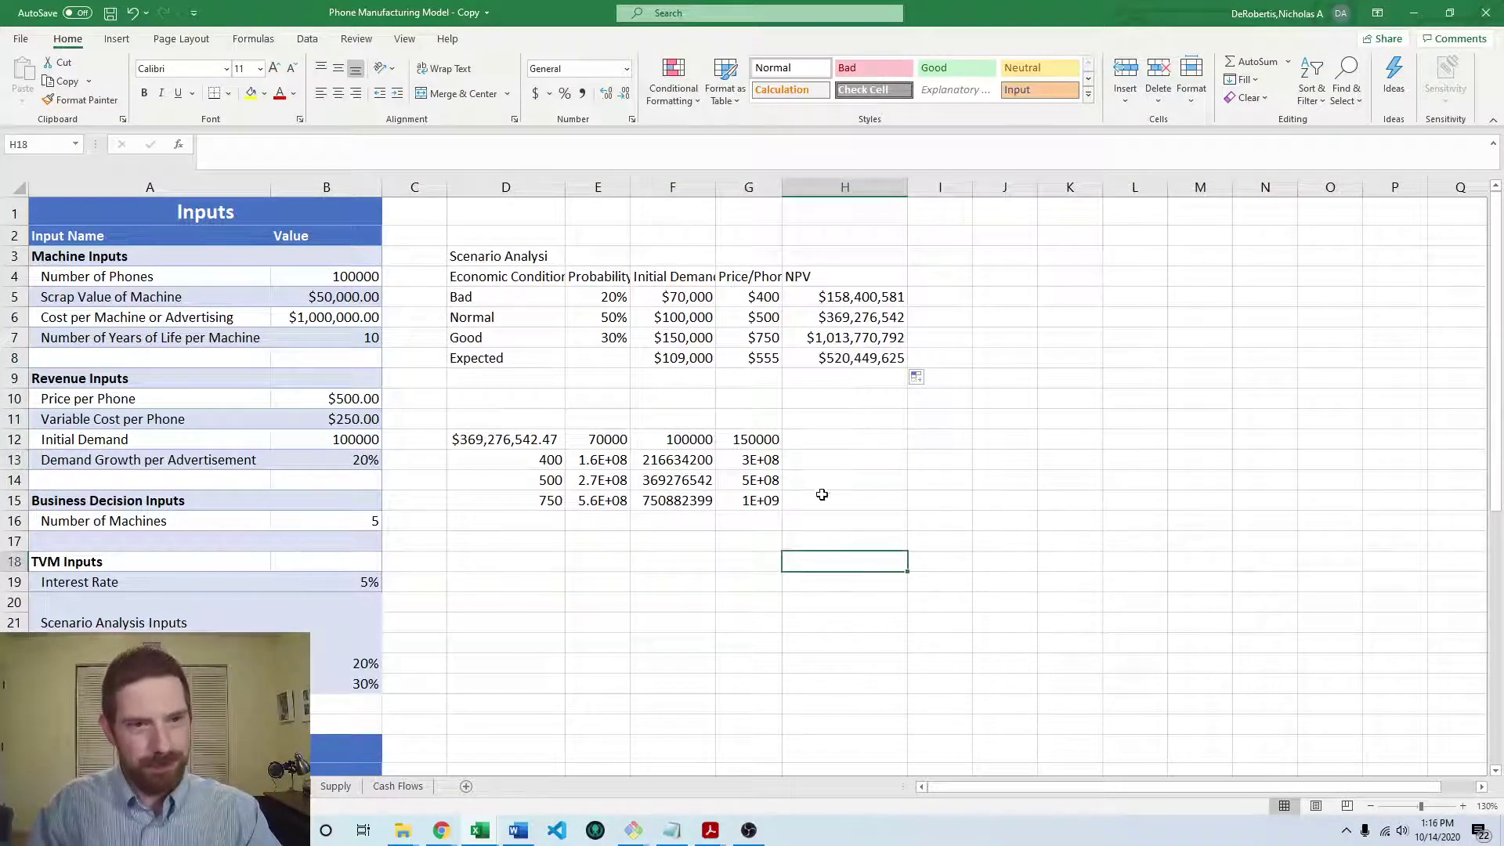
pyautogui.click(785, 393)
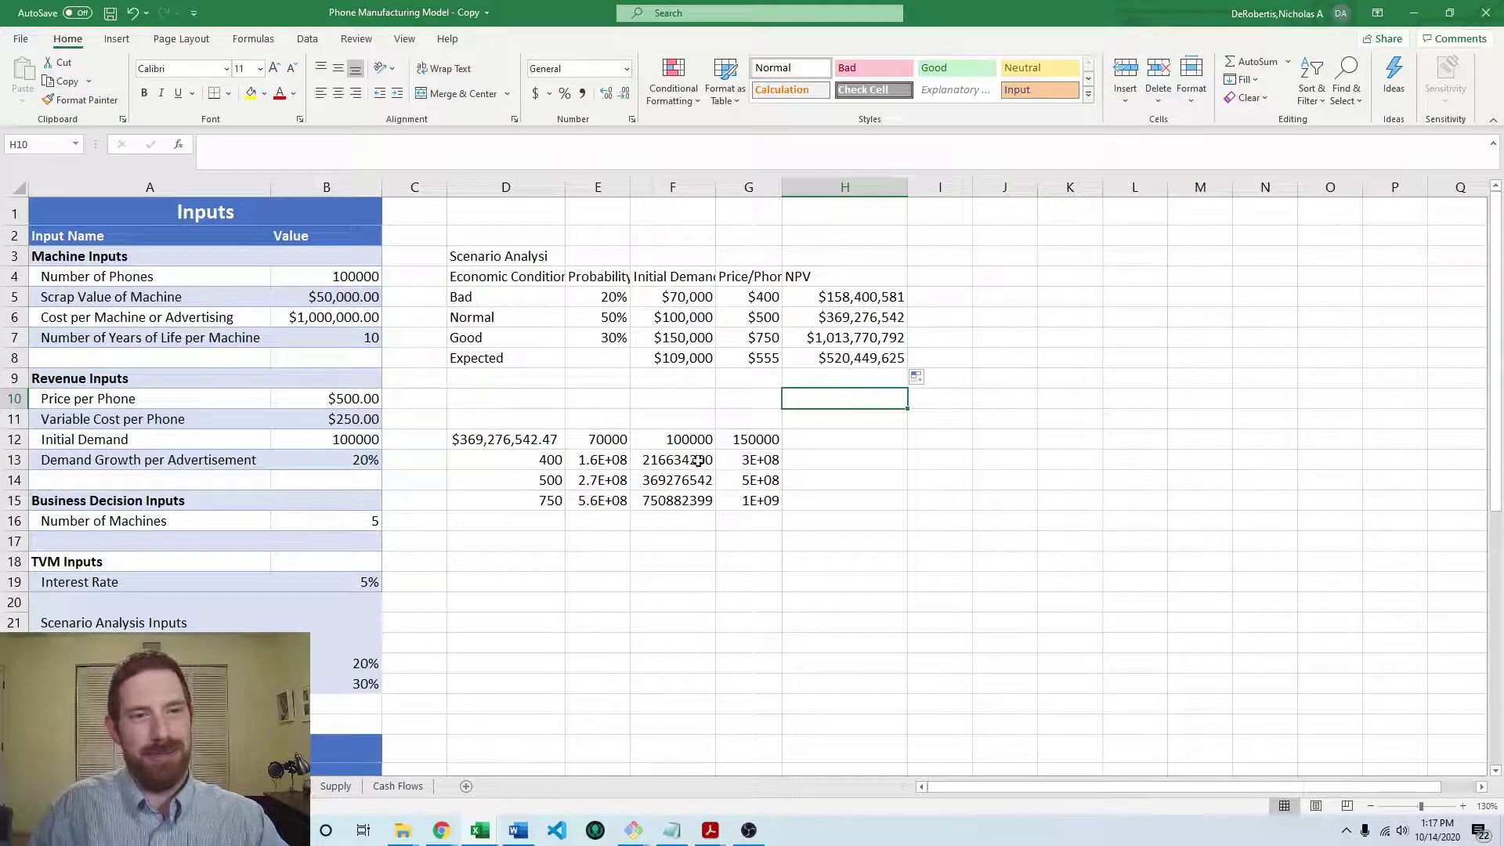
pyautogui.moveTo(882, 296); pyautogui.dragTo(859, 339)
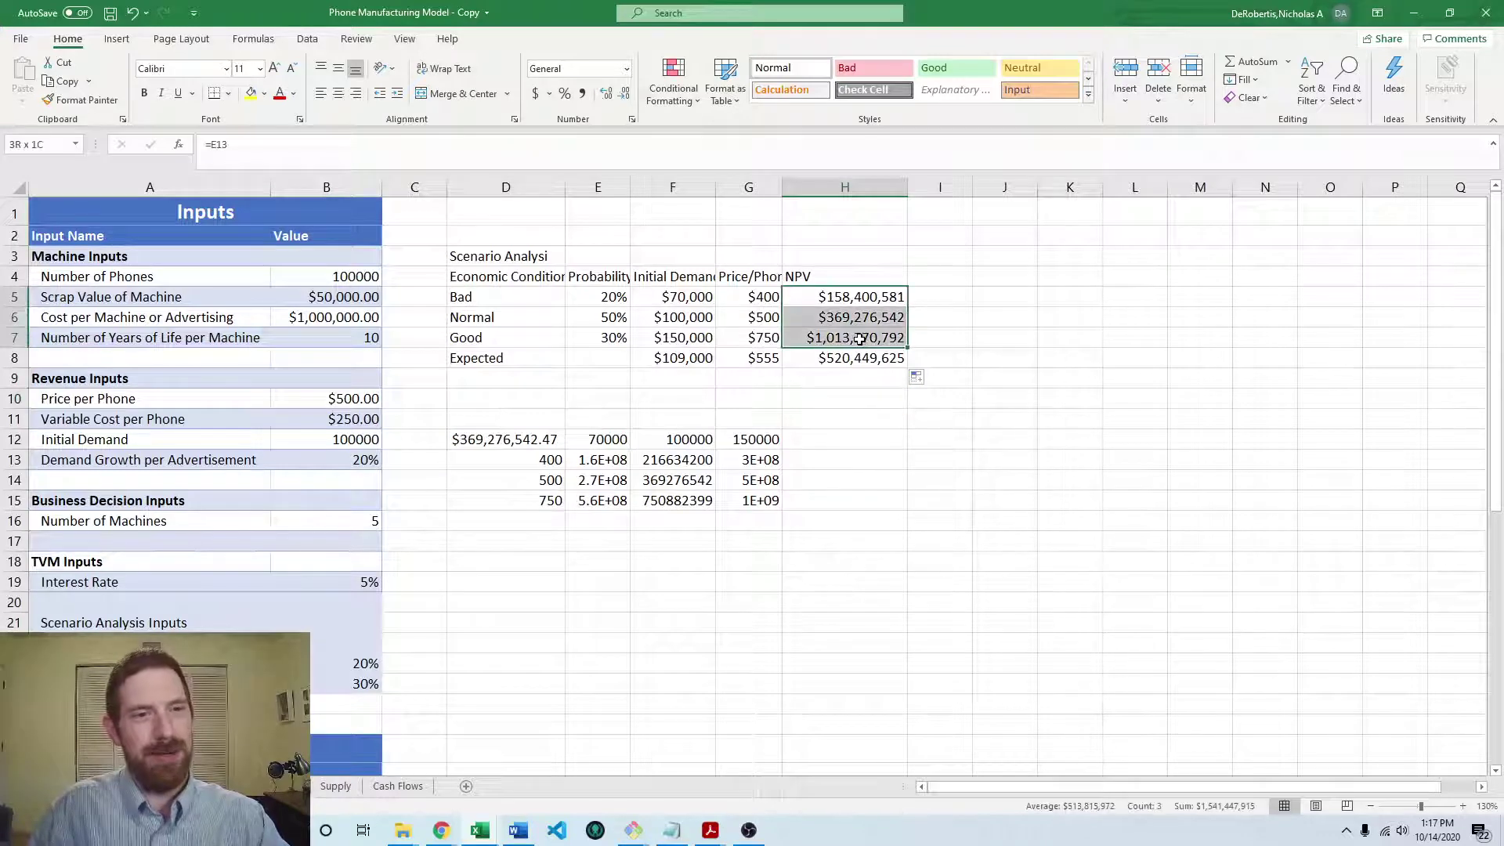
pyautogui.click(983, 335)
pyautogui.click(894, 298)
pyautogui.moveTo(547, 303); pyautogui.dragTo(864, 298)
pyautogui.click(833, 321)
pyautogui.click(867, 339)
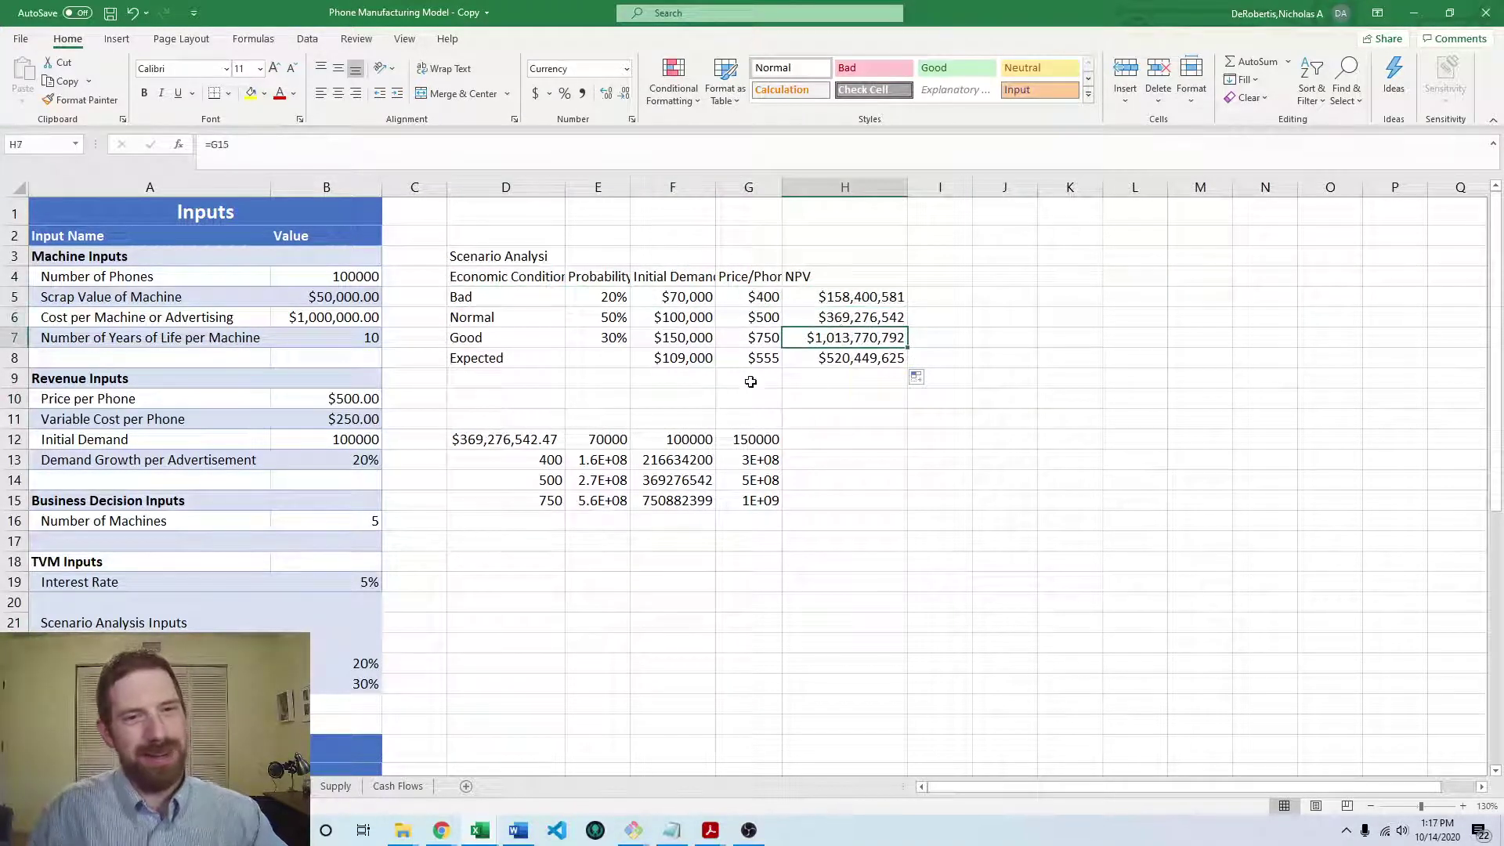
pyautogui.click(866, 375)
pyautogui.click(864, 360)
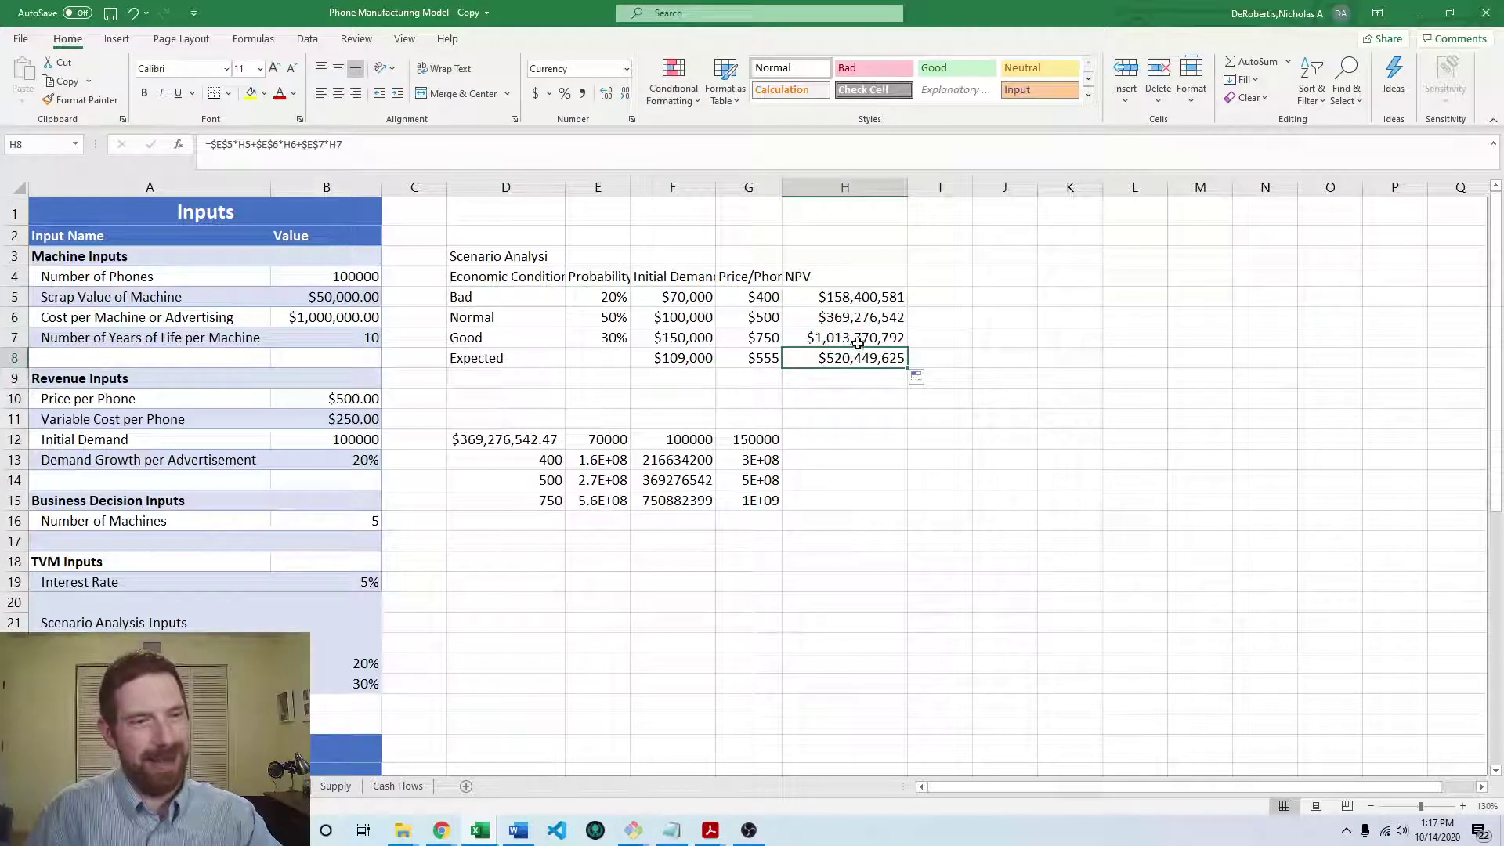
# Step: Enter 10 and then 40 in B23, leaving the bad-case probability at 40%
pyautogui.click(364, 460)
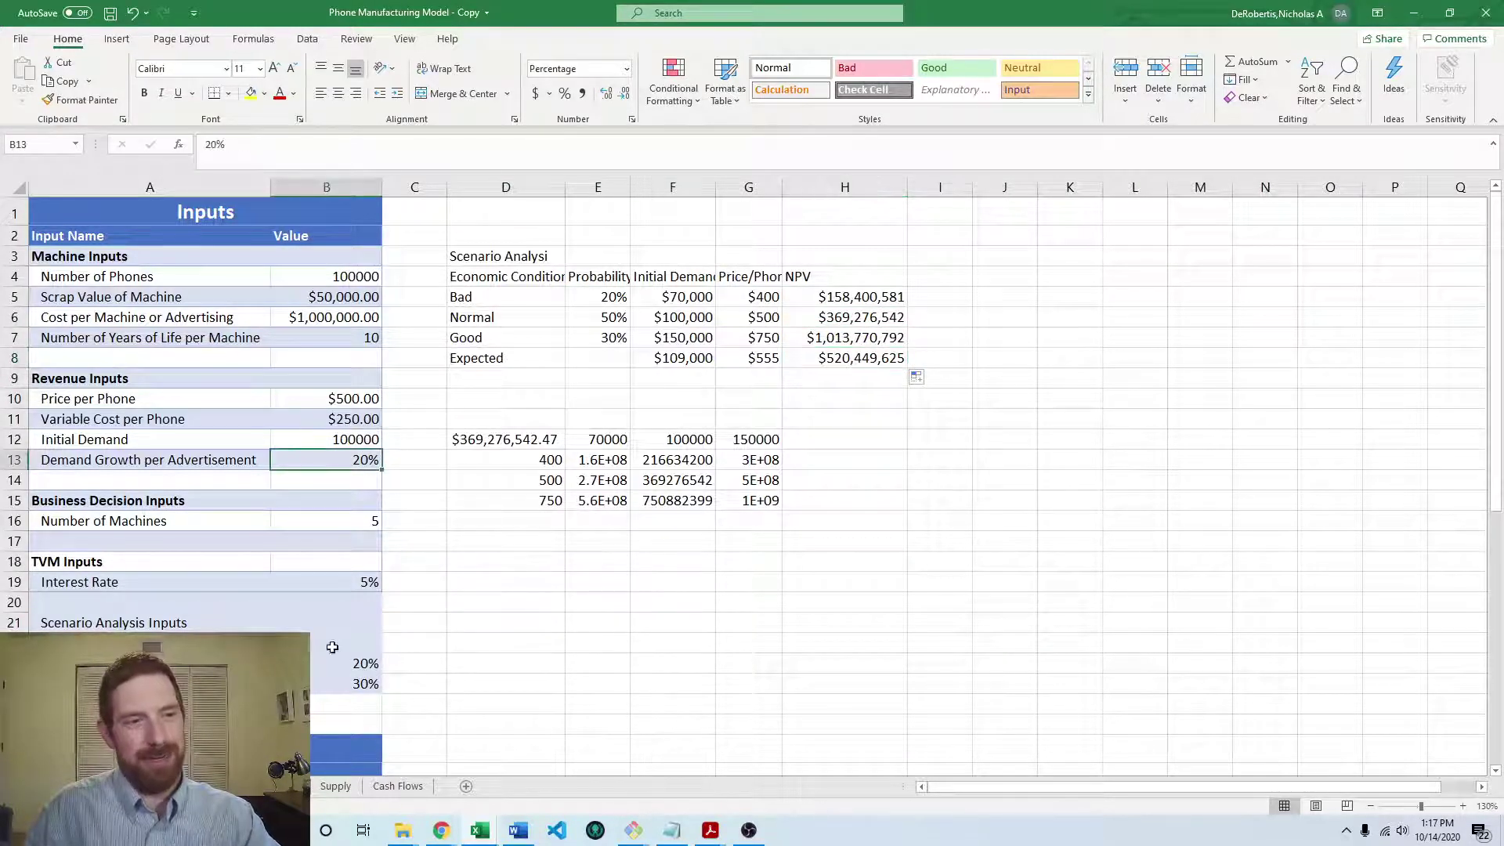
pyautogui.click(337, 662)
pyautogui.write('10')
pyautogui.press('Return')
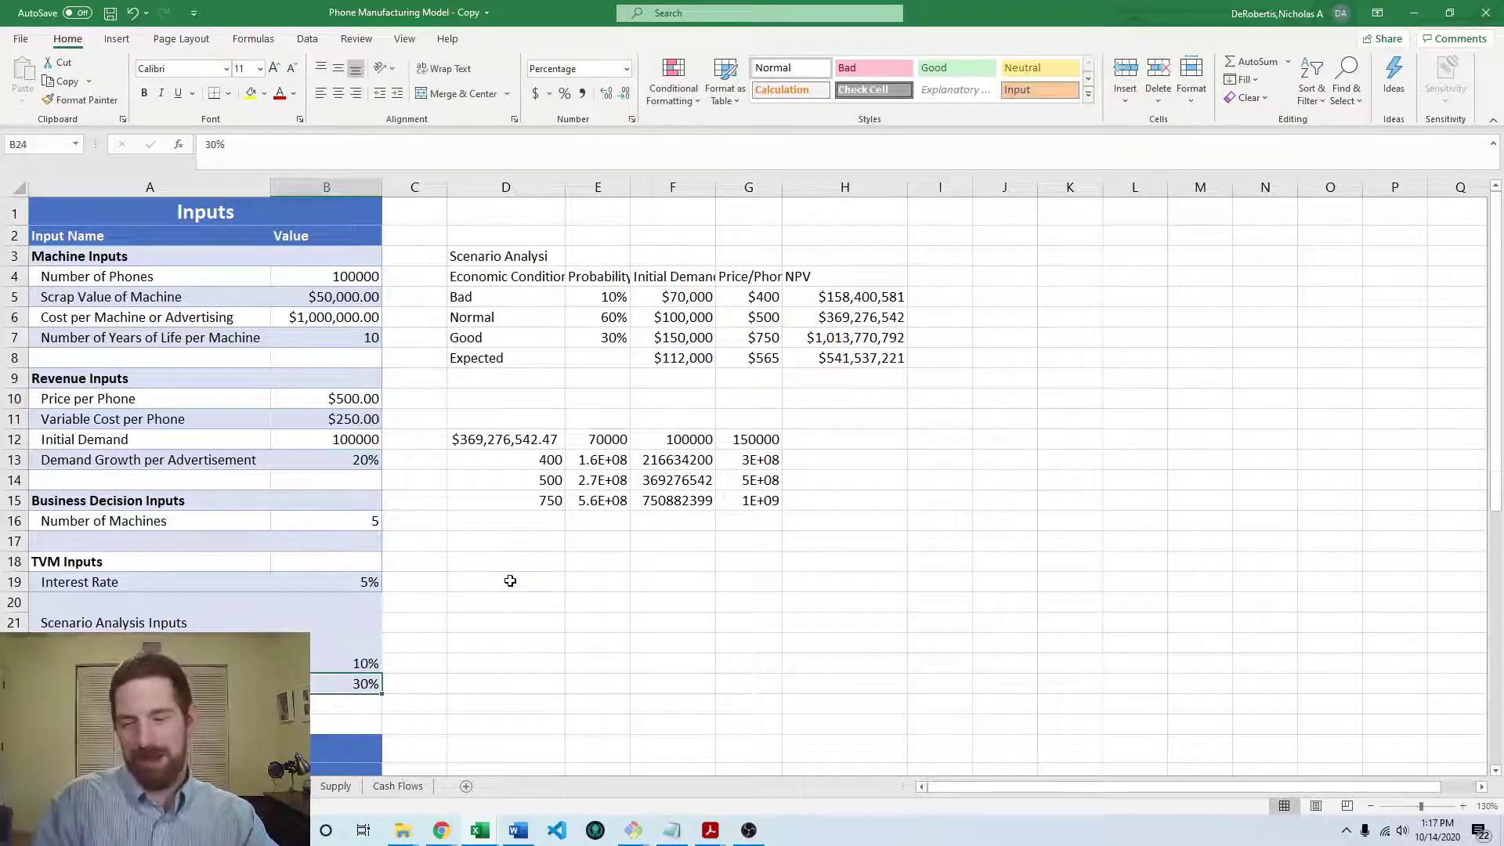
pyautogui.press('Up')
pyautogui.write('40')
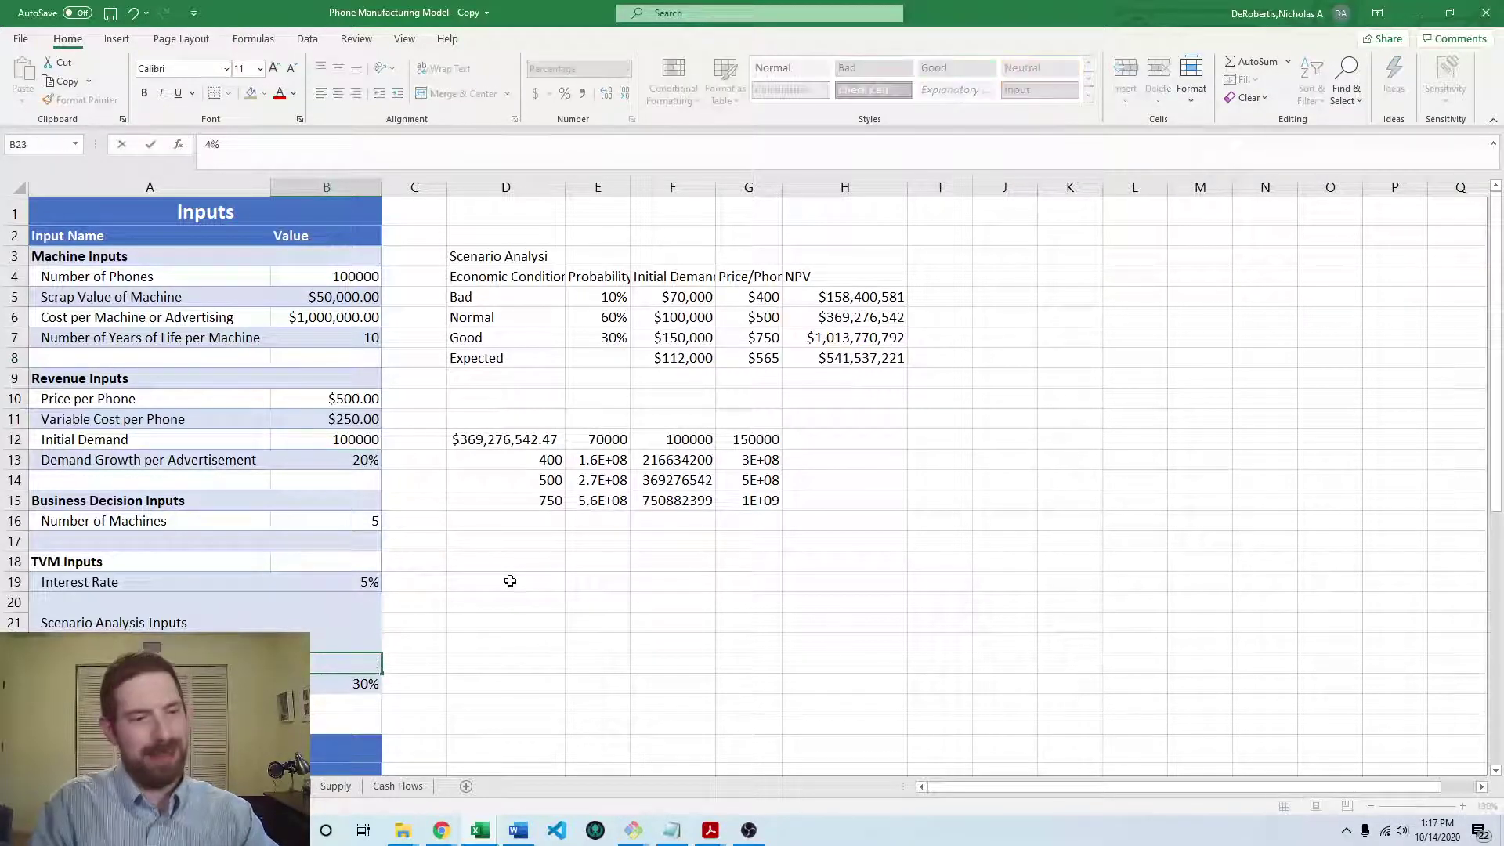
pyautogui.press('Return')
pyautogui.press('Up')
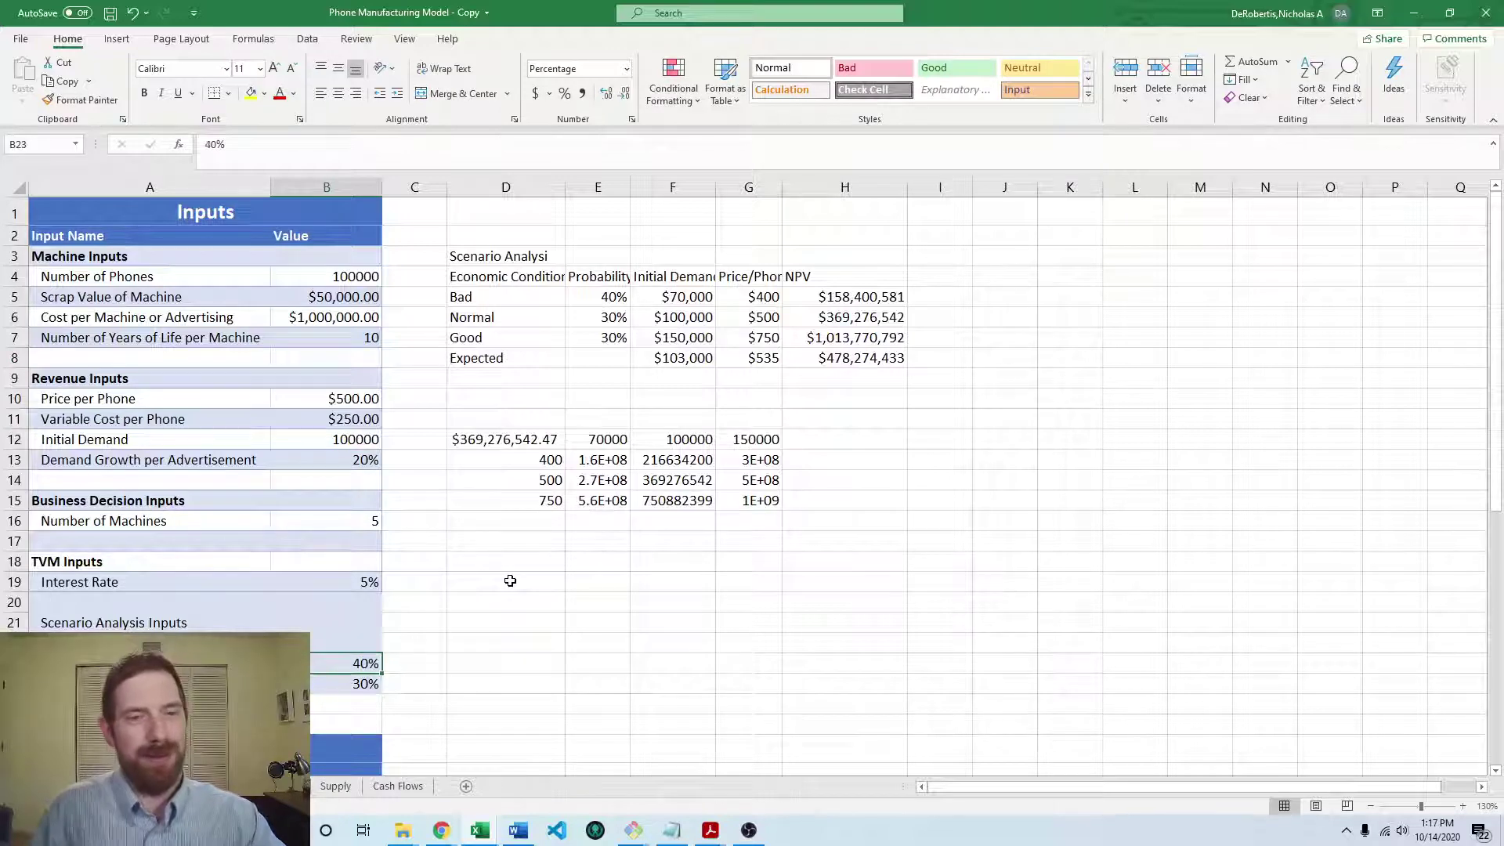